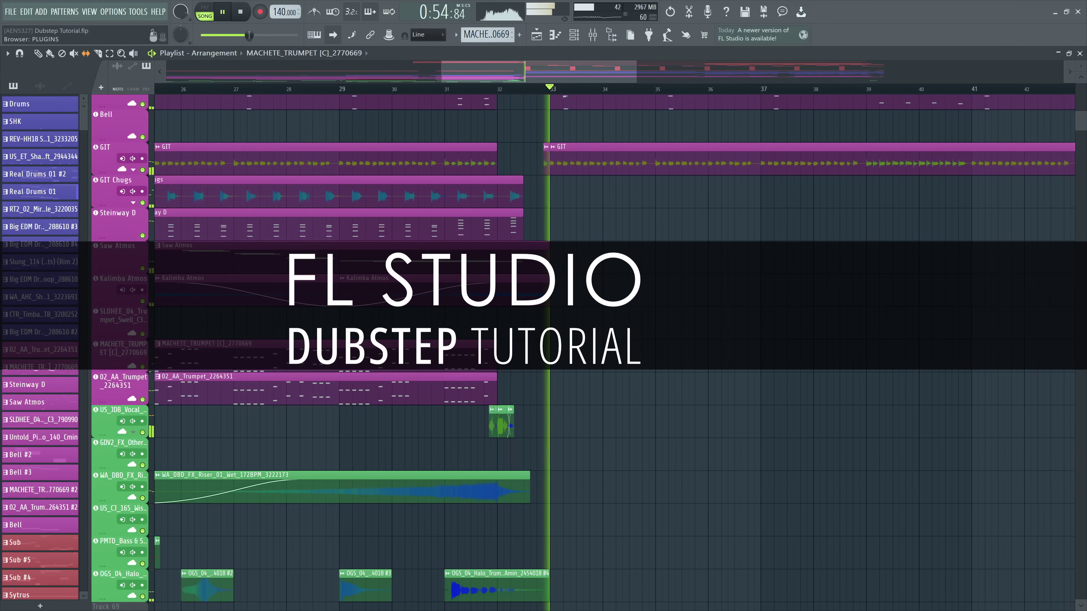
Start a new blank project from the File menu's Empty template.
scroll(1081, 126, "up", 10)
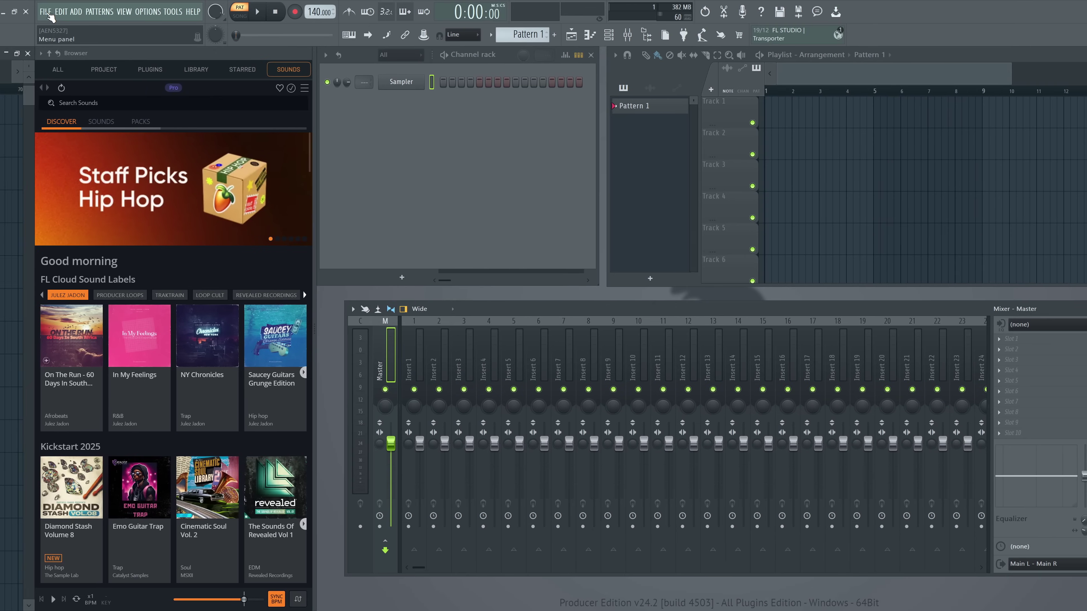
left_click(10, 11)
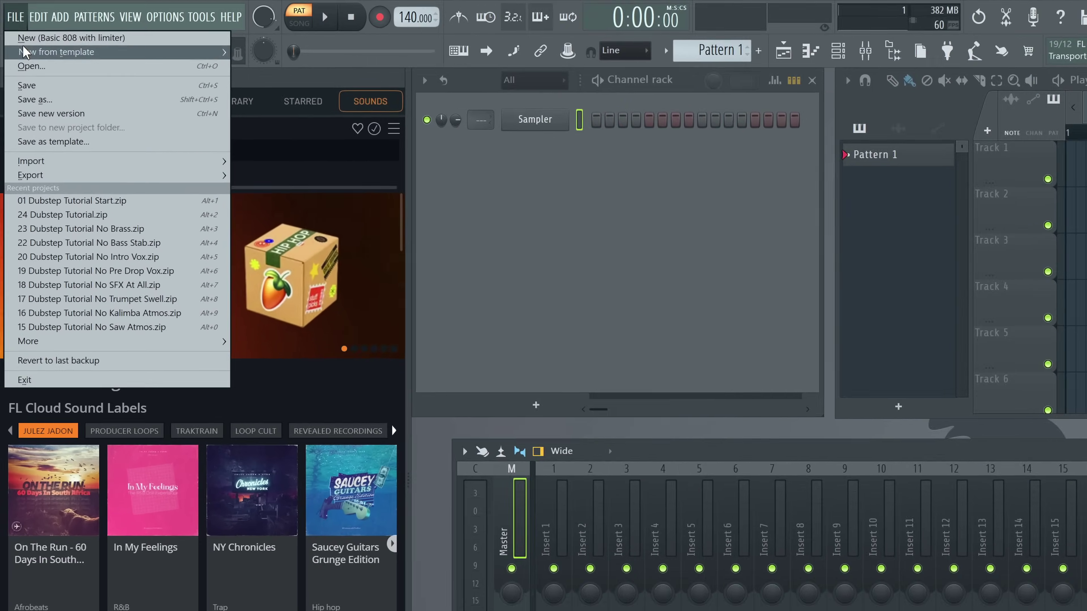
mouse_move(51, 36)
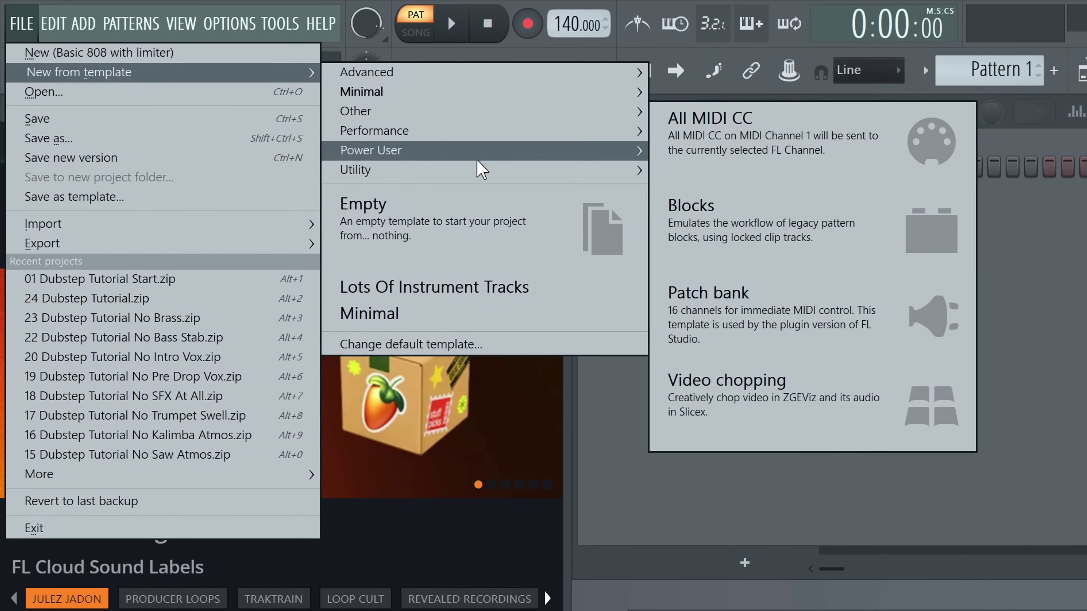
left_click(470, 216)
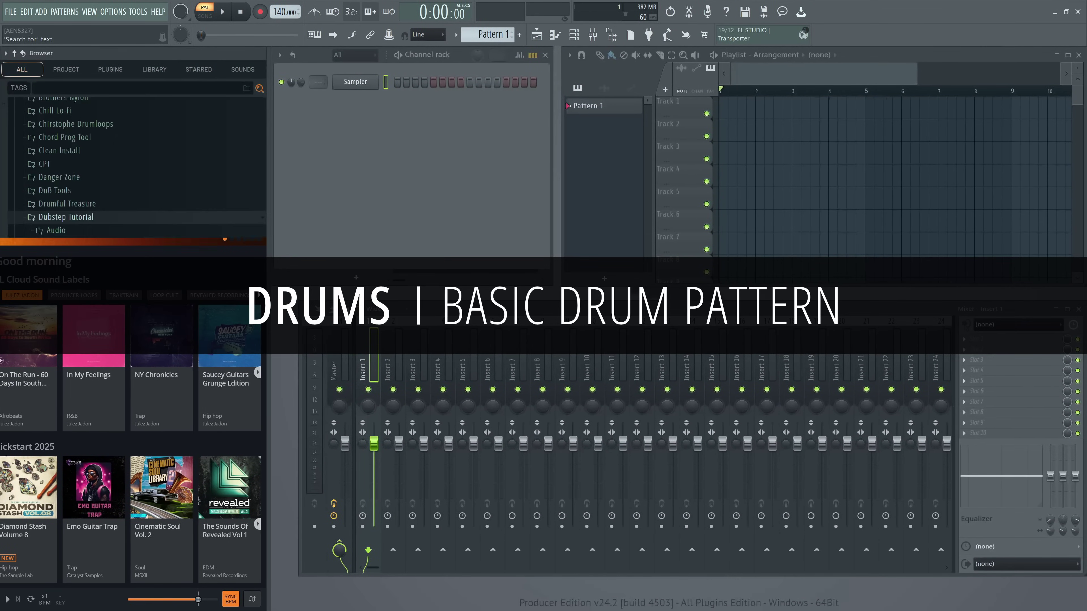
Load Big Kick_2, Thick Hat_2, Thick Rim_2, Thick Snare_2 and Thick Snare_3 into the channel rack.
left_click(112, 433)
left_click_drag(112, 432, 192, 433)
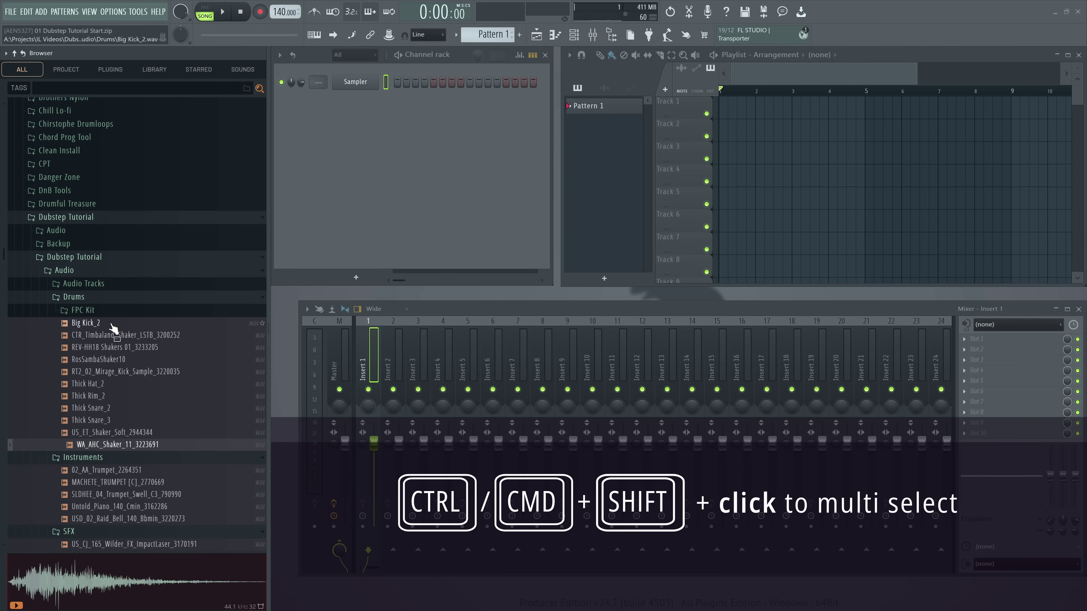
left_click(88, 323)
left_click(90, 383, "ctrl+shift")
left_click(92, 396, "ctrl+shift")
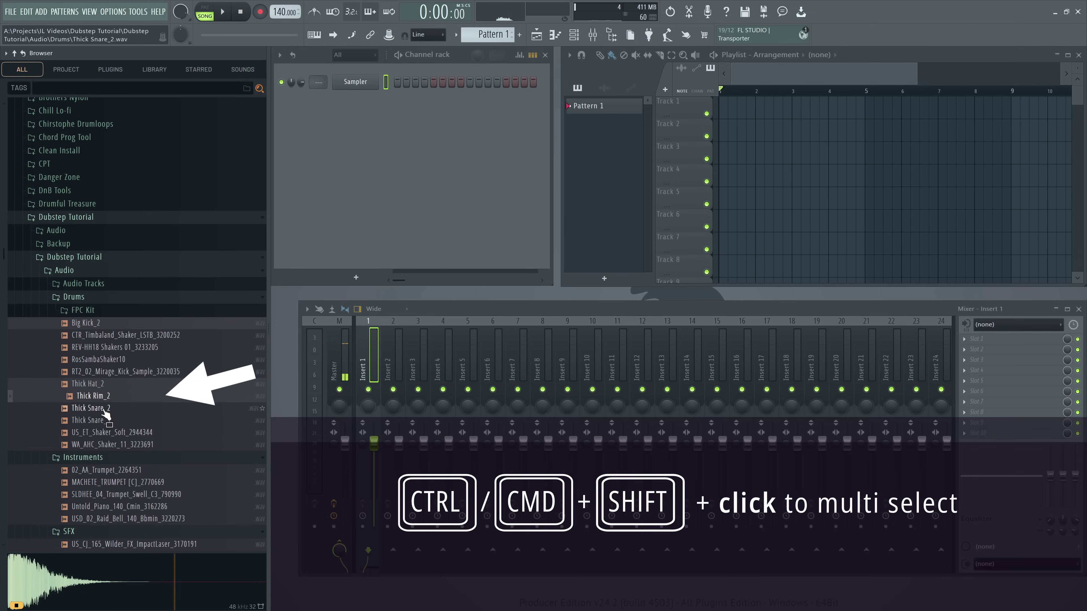
left_click(104, 409, "ctrl+shift")
left_click(104, 420, "ctrl+shift")
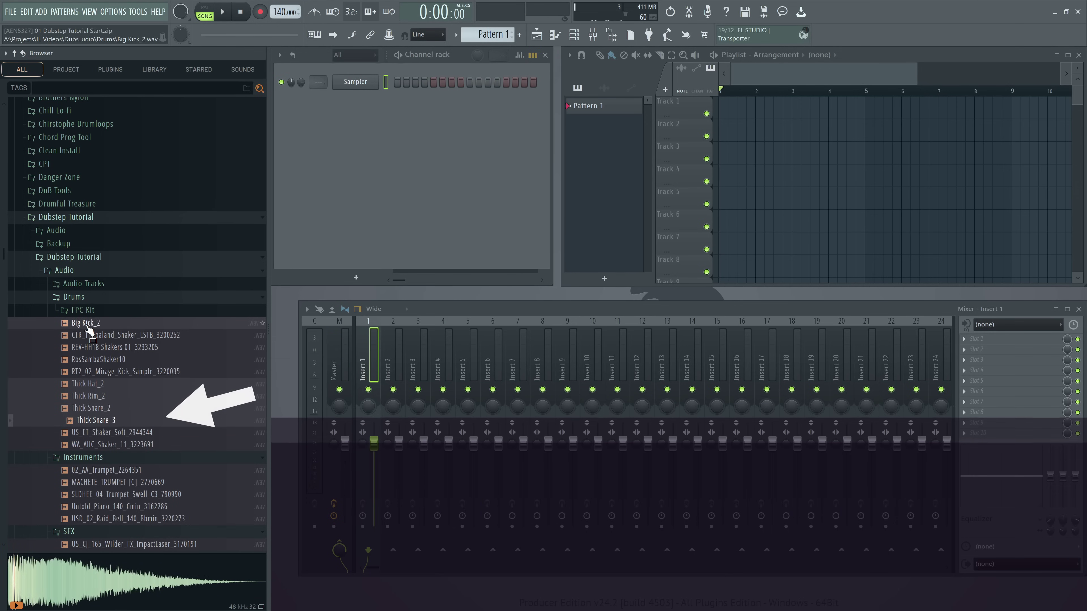
left_click_drag(89, 330, 343, 212)
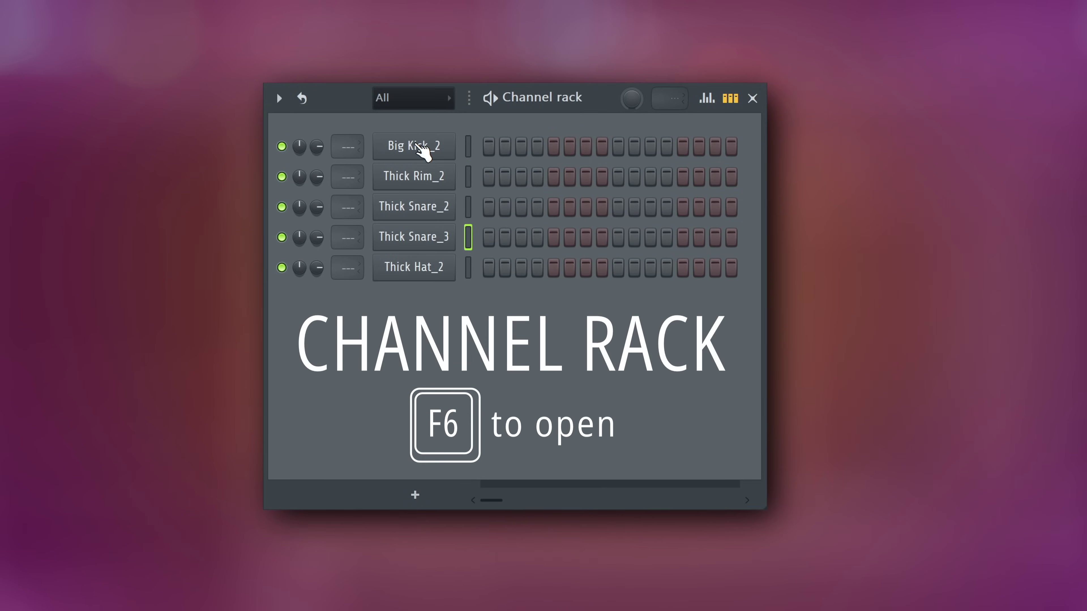
Rename the first drum channels Kick, Rim and Snare 1.
left_click(431, 145, "shift")
type("Kick")
key("Tab")
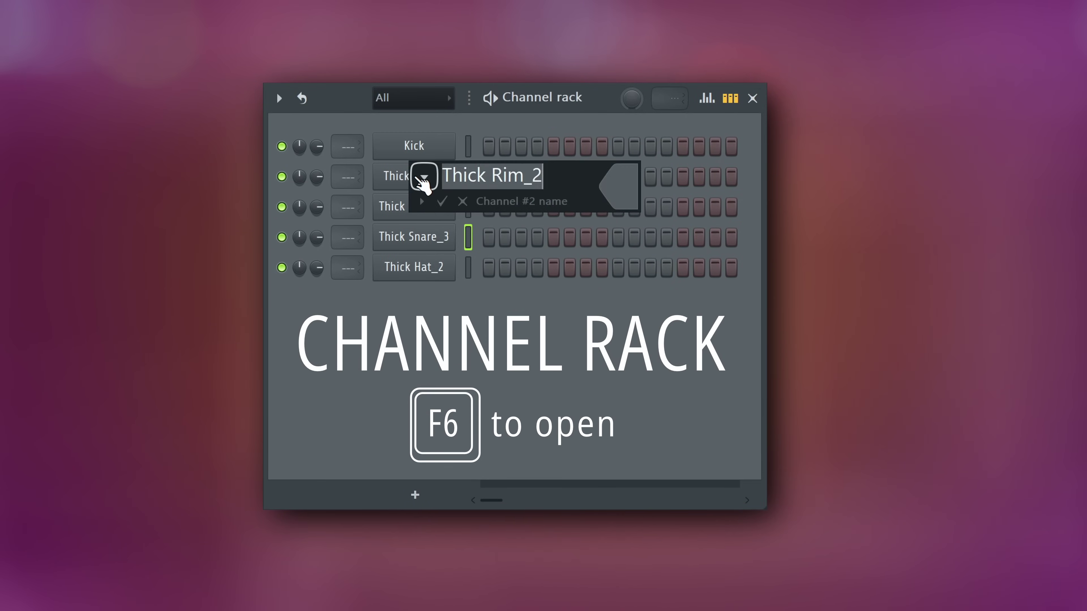
type("Rim")
key("Tab")
type("Snare")
key("Tab")
type("Snare 1")
key("Return")
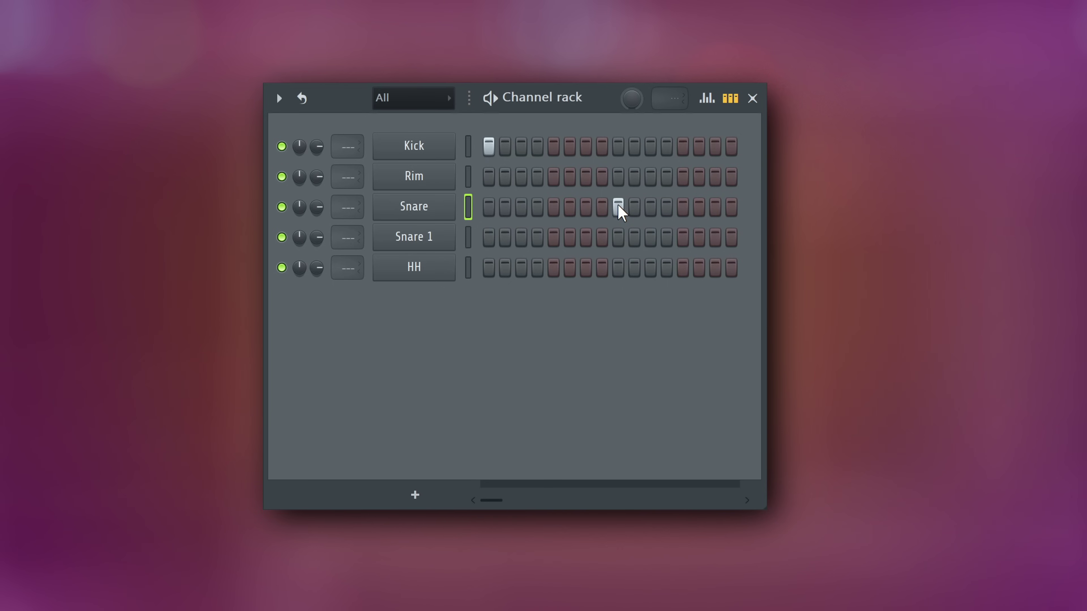
Rename the third channel to Snare 2.
left_click(424, 206, "shift")
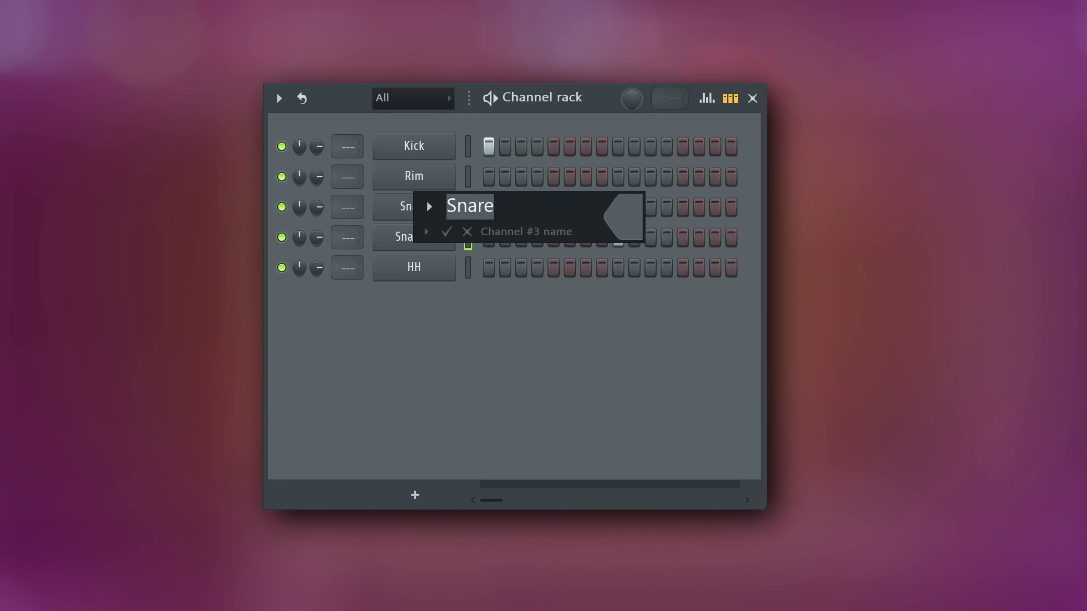
key("End")
type("2")
key("Return")
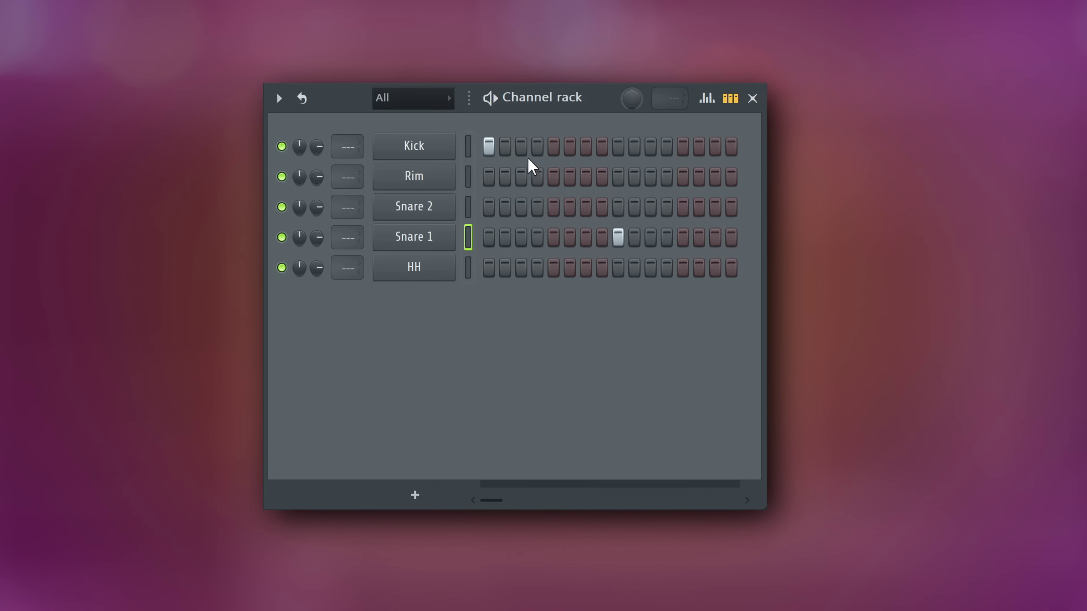
Colour all five drum channels Dark Slate Blue via a gradient with matching first and last colours.
left_click(468, 148)
left_click_drag(467, 149, 467, 267)
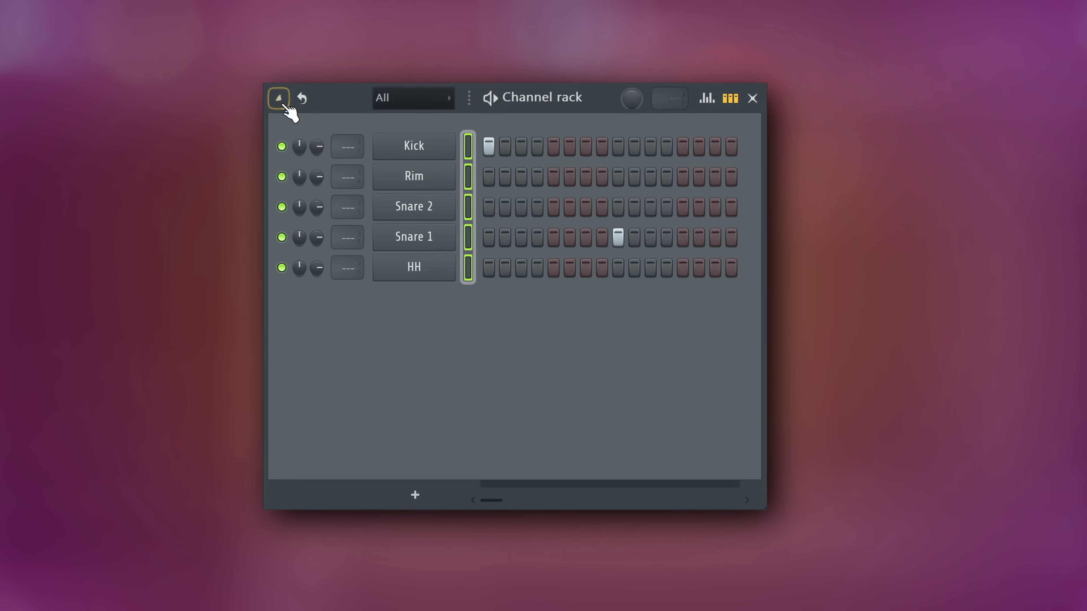
left_click(278, 98)
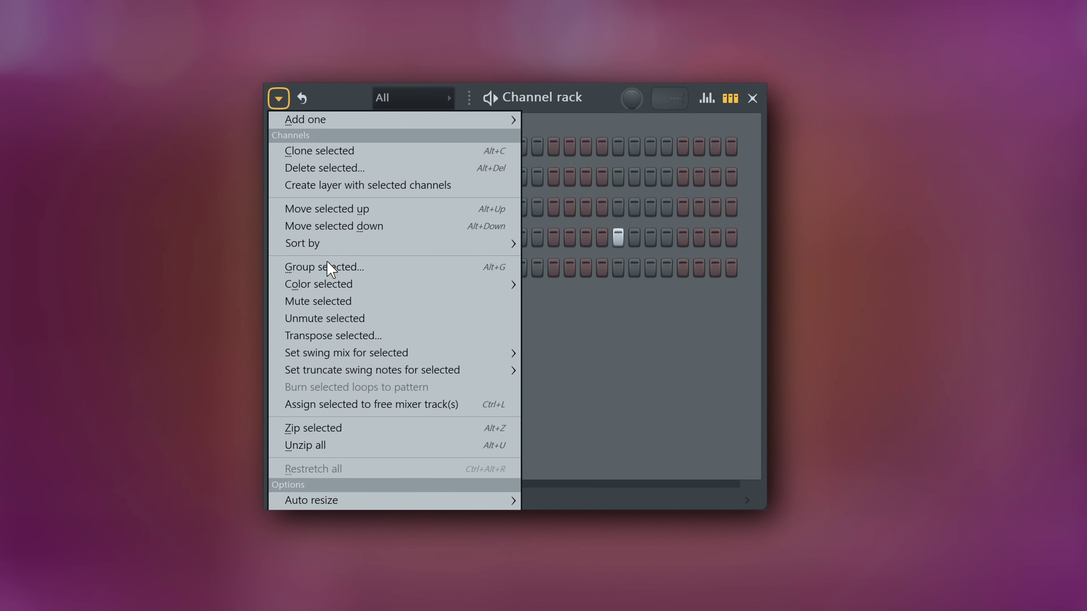
mouse_move(331, 288)
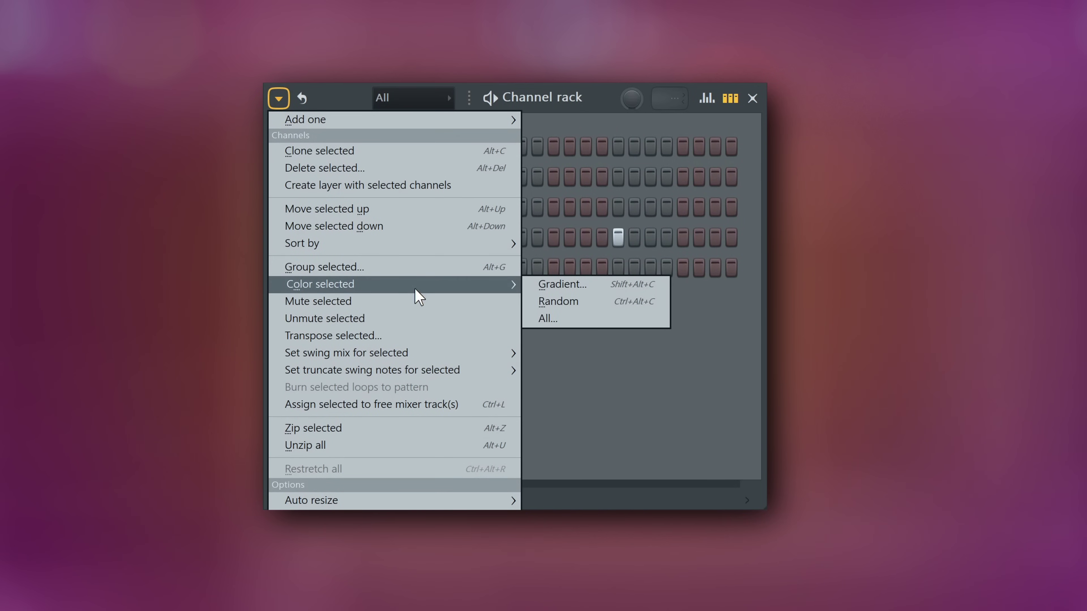
left_click(588, 287)
left_click(649, 147)
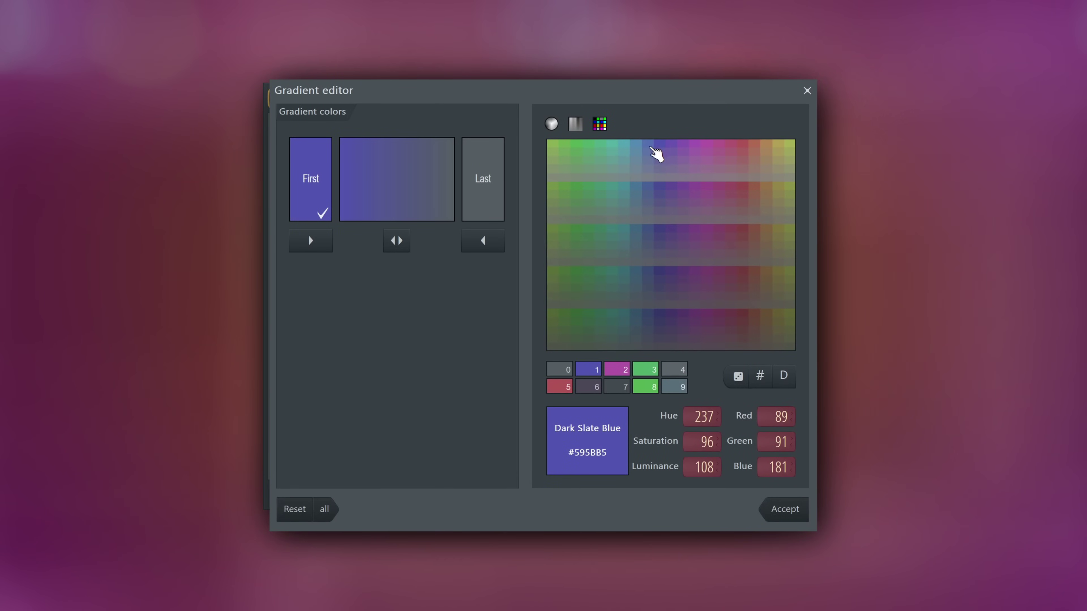
left_click(326, 247)
left_click(785, 518)
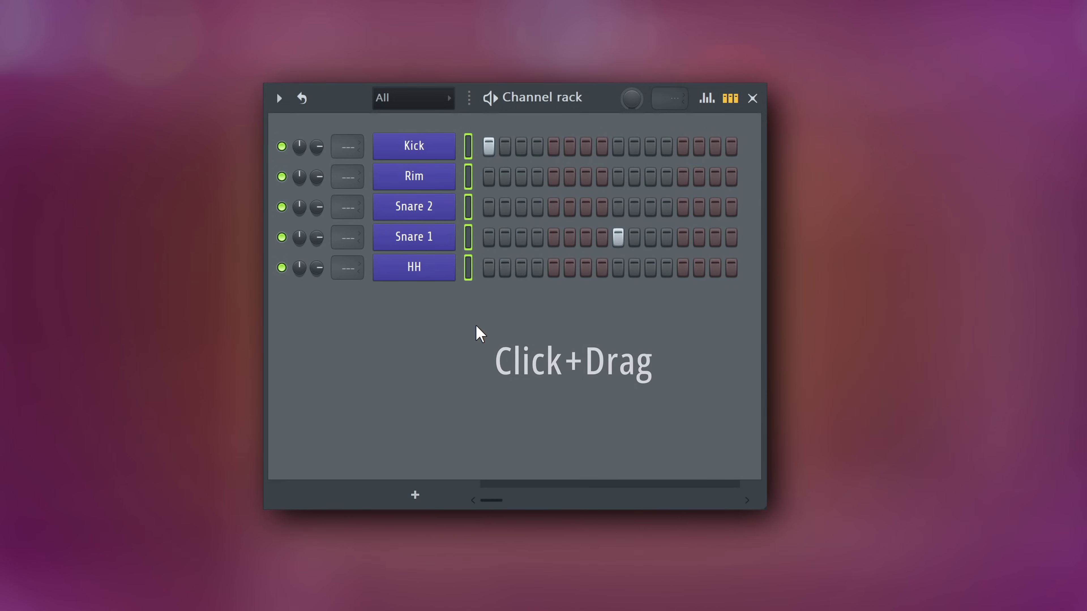
Add kicks on steps 17, 33 and 49, rim on 25, Snare 2 on 44, and fill HH every 4 steps.
left_click_drag(766, 295, 966, 292)
left_click(616, 146)
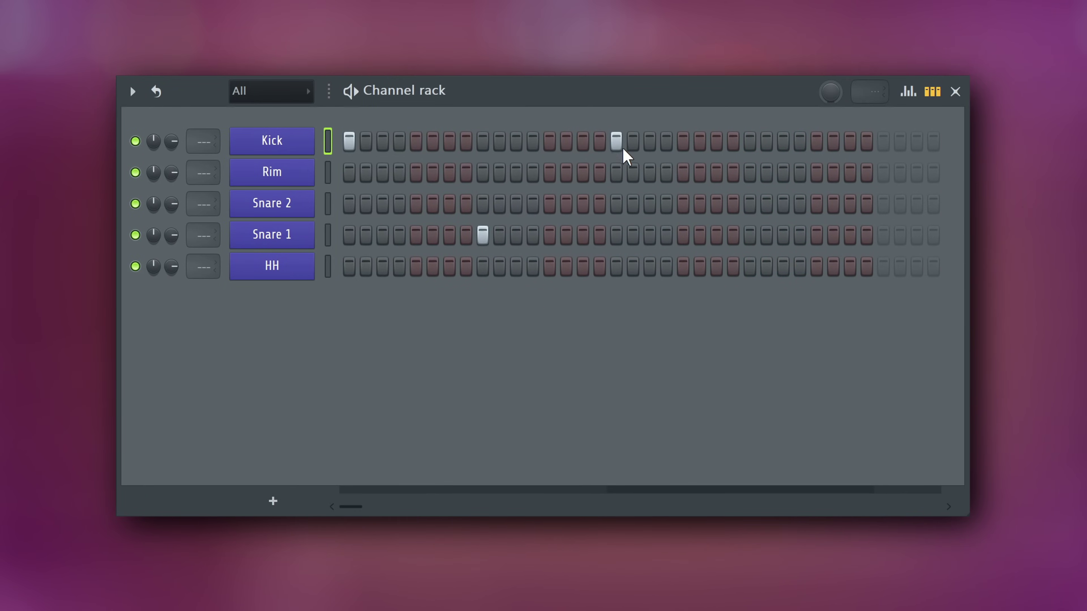
left_click(750, 173)
left_click(891, 148)
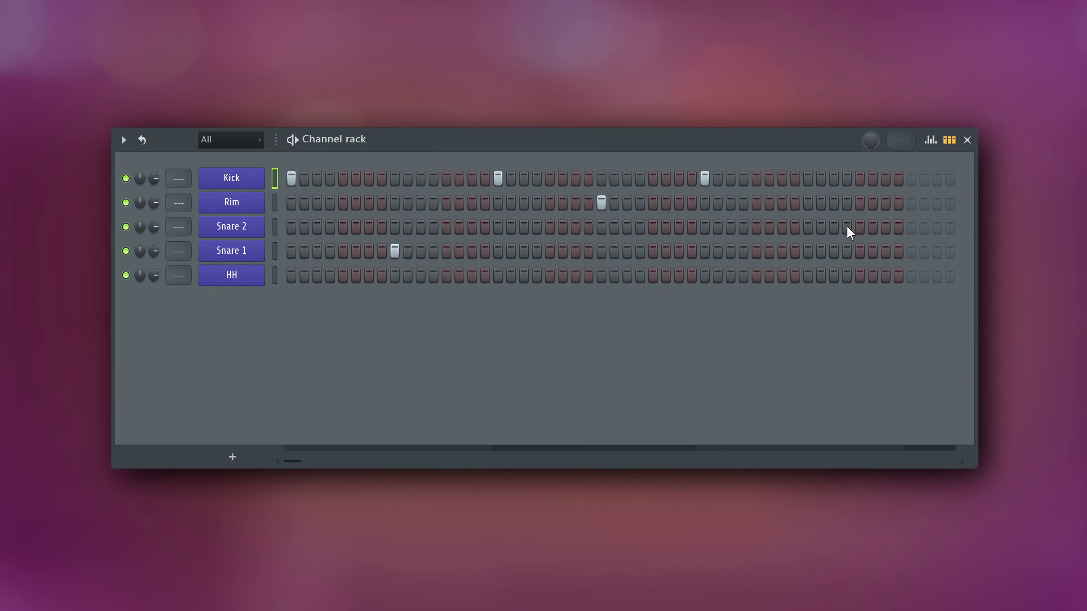
left_click(847, 227)
left_click(912, 178)
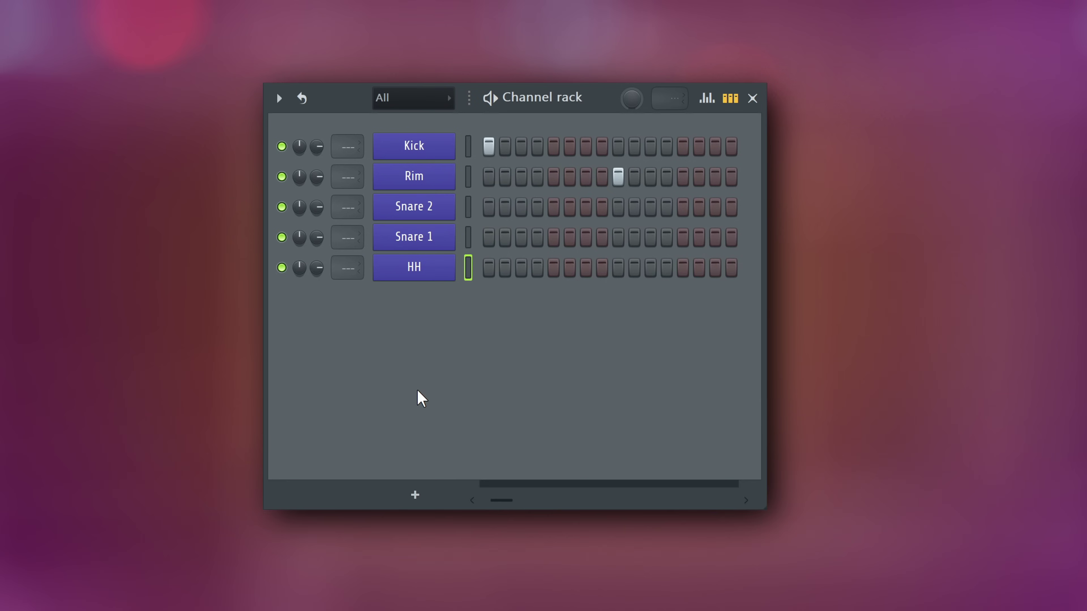
right_click(411, 270)
left_click(701, 335)
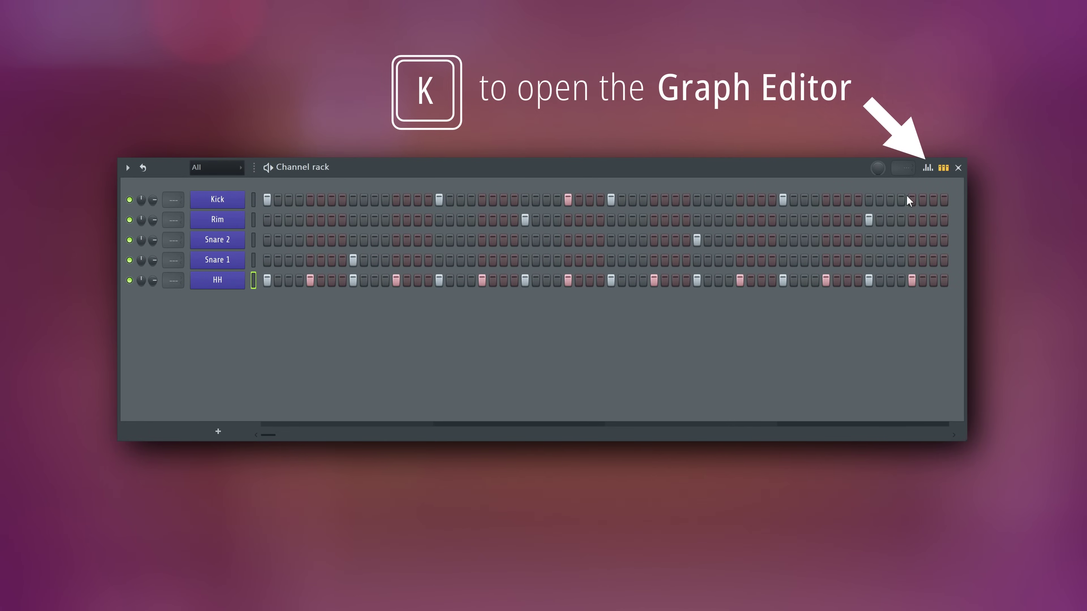
In the velocity graph, lower every other hi-hat hit starting from steps 5, 13, 21, 29.
left_click(928, 168)
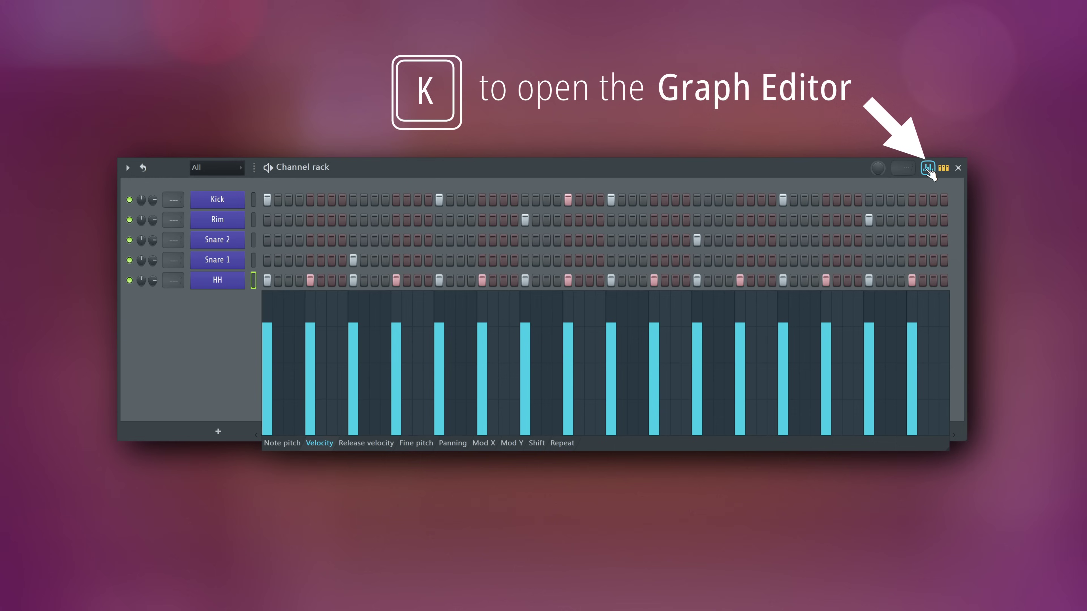
left_click(310, 350)
left_click(396, 350)
left_click(483, 355)
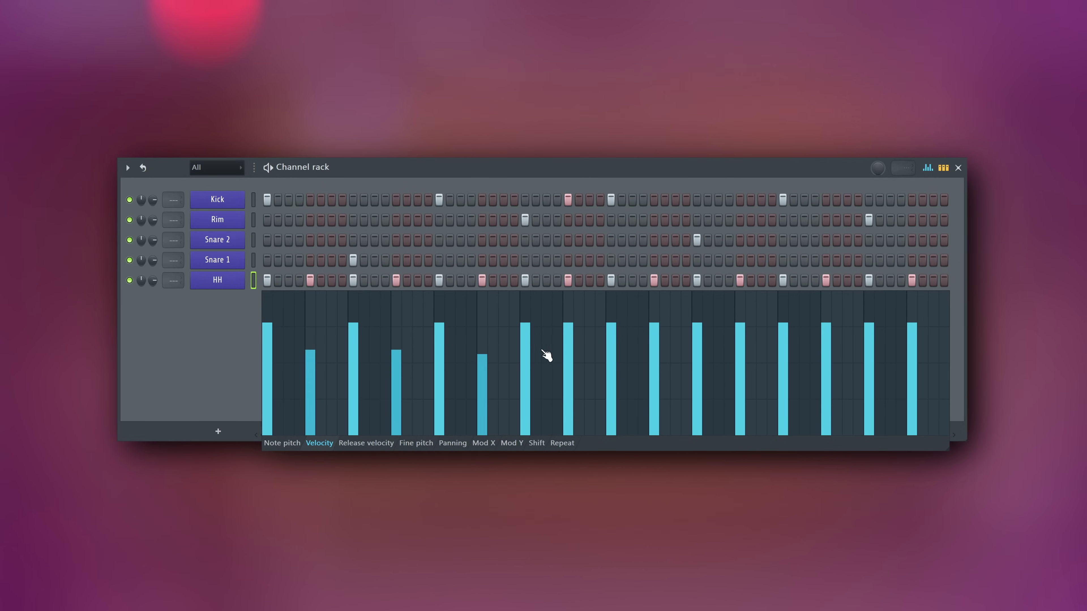
left_click(569, 356)
left_click(654, 352)
left_click(741, 356)
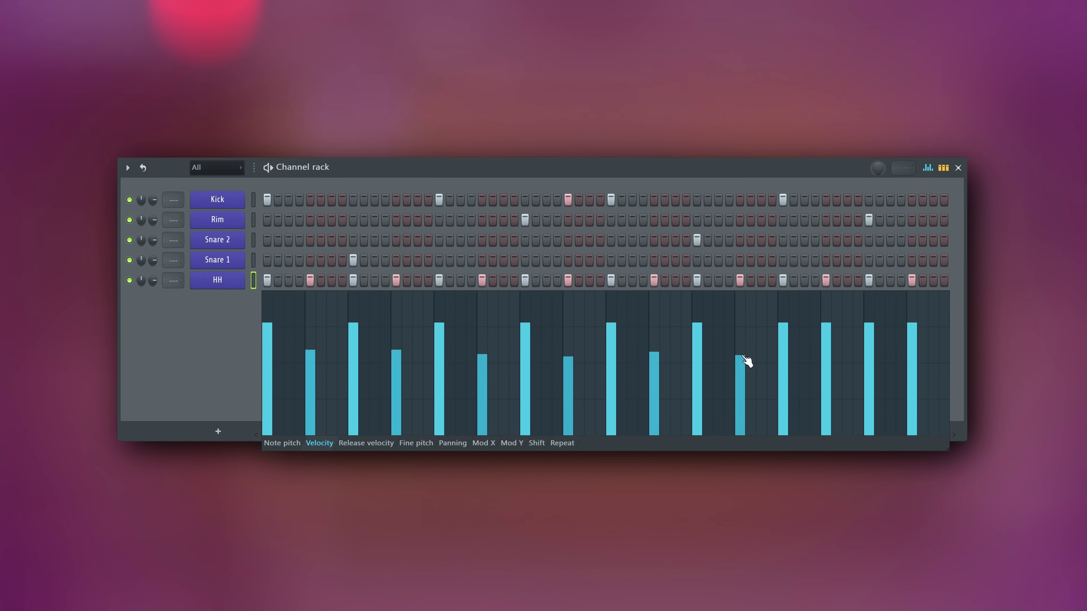
left_click(823, 352)
left_click(911, 353)
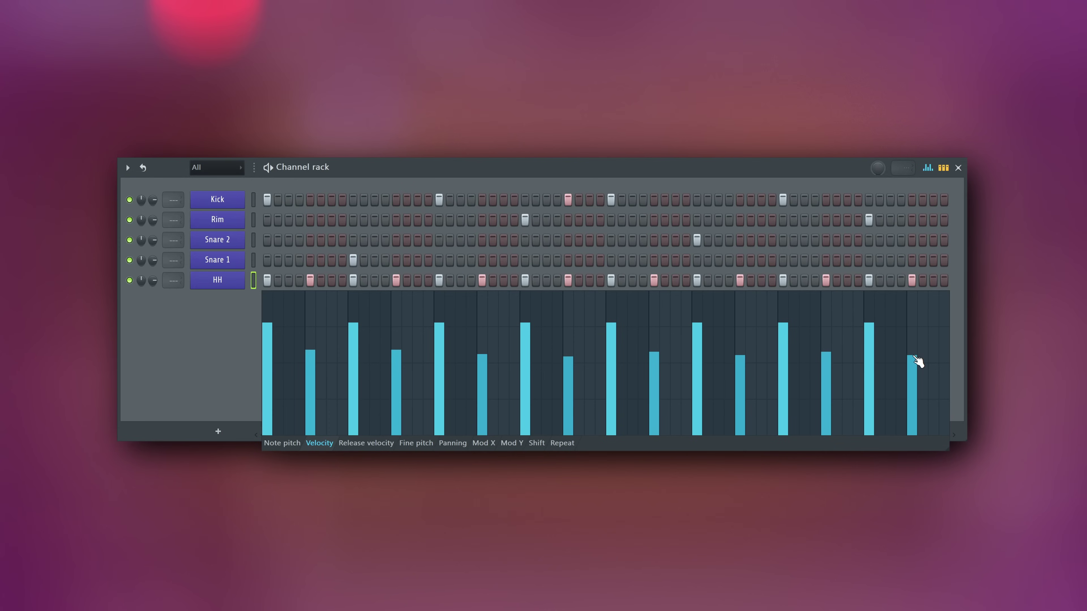
left_click(928, 168)
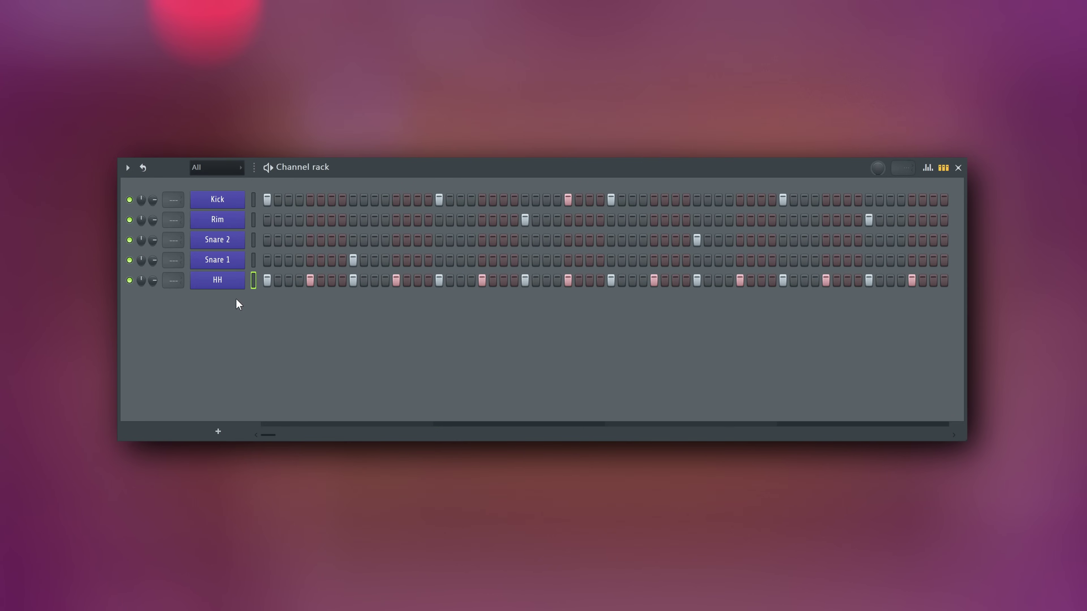
left_click(226, 283)
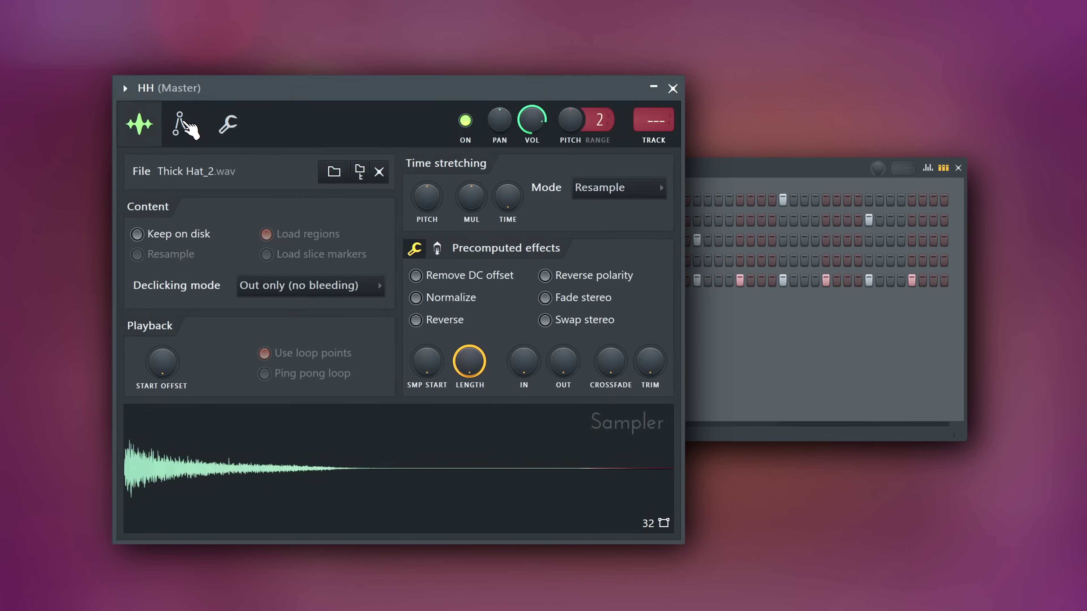
left_click(184, 125)
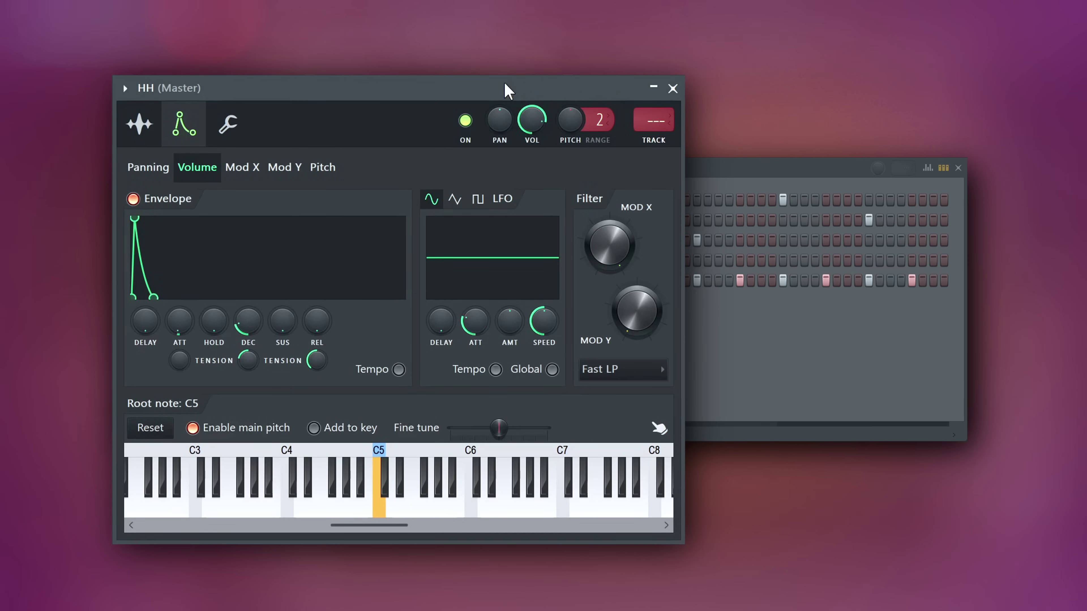
left_click(141, 124)
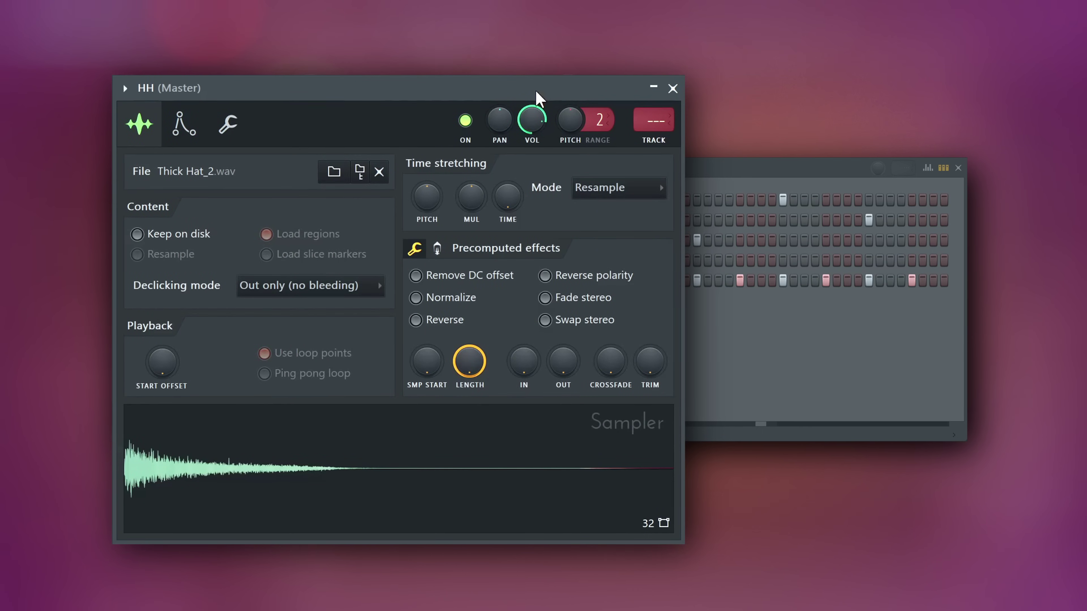
left_click(672, 89)
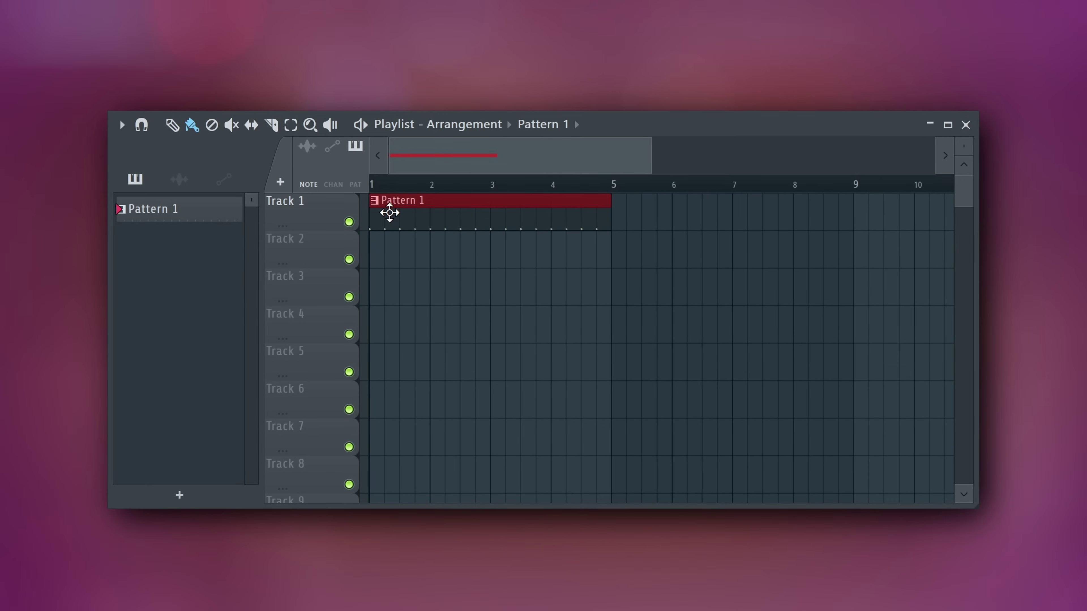
Name Track 1 'Drums', colour it Dark Slate Blue, and auto-name its clips after the track.
double_click(305, 214)
left_click(501, 205)
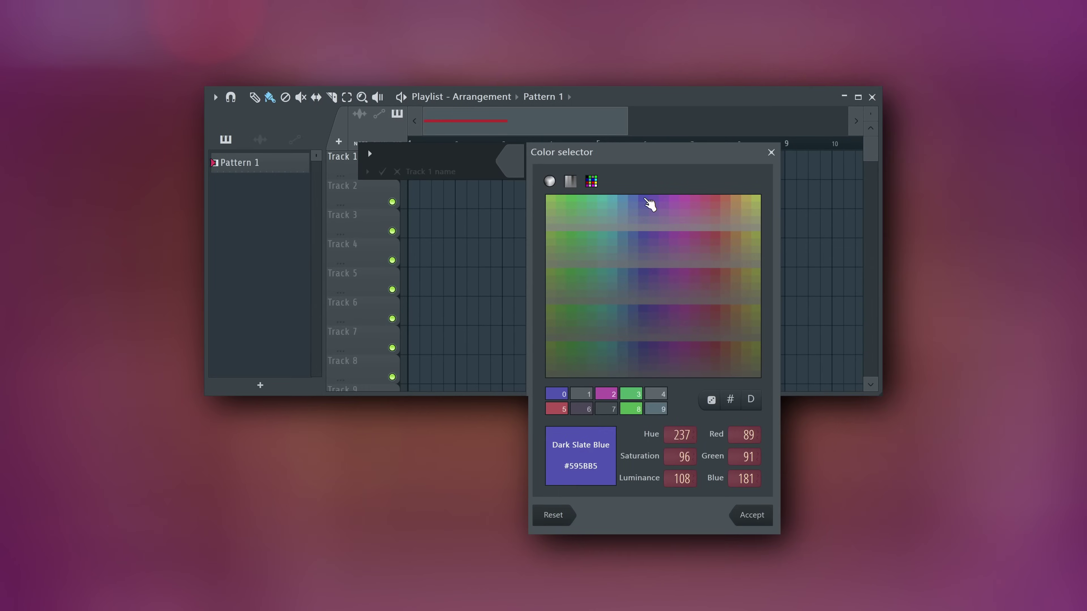
key("Return")
type("Drums")
key("Return")
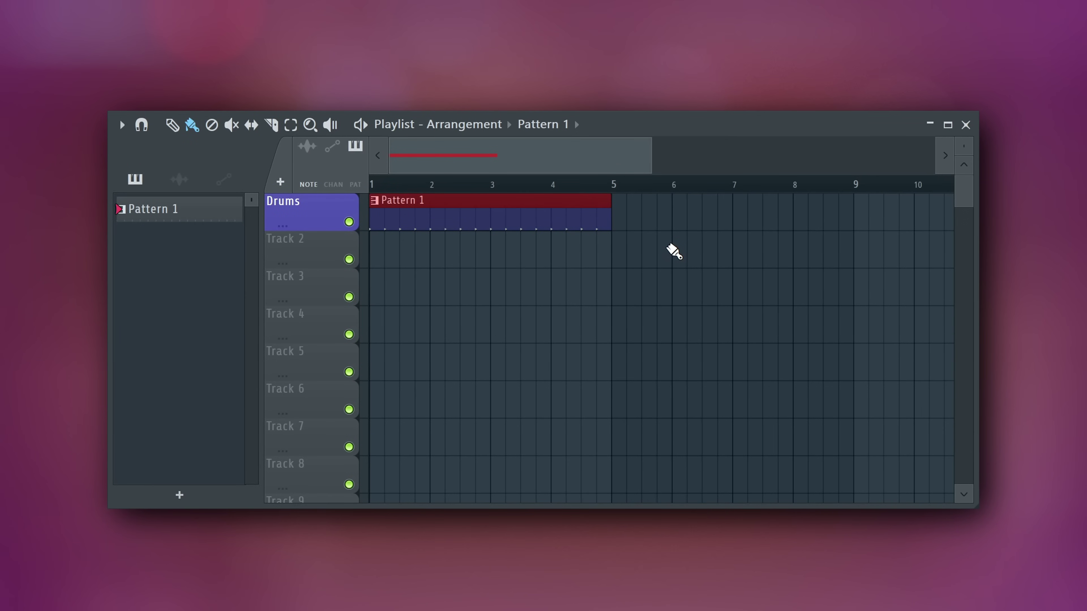
right_click(312, 212)
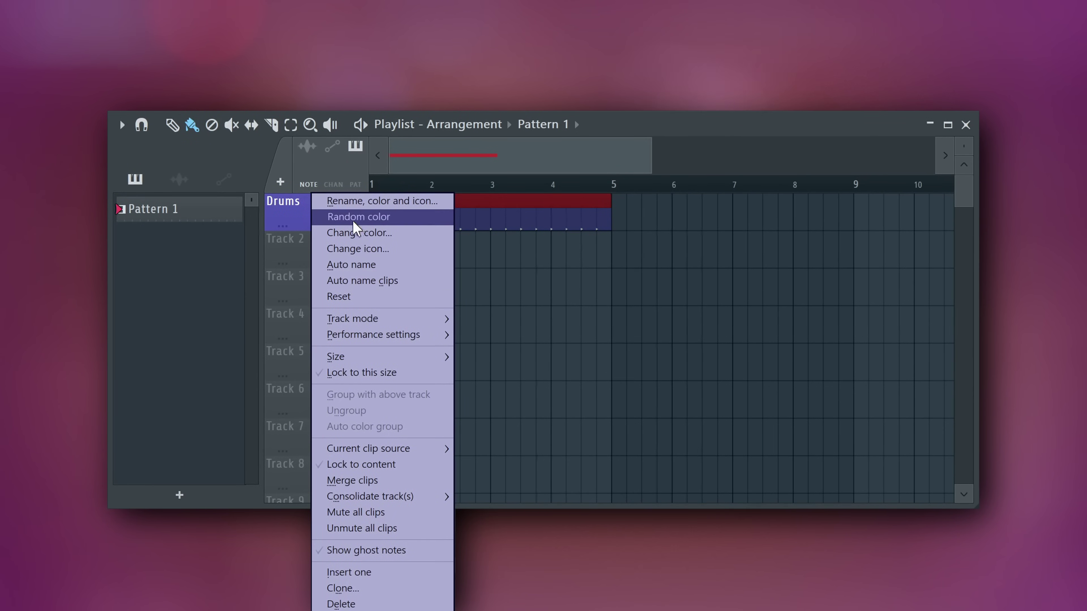
left_click(403, 287)
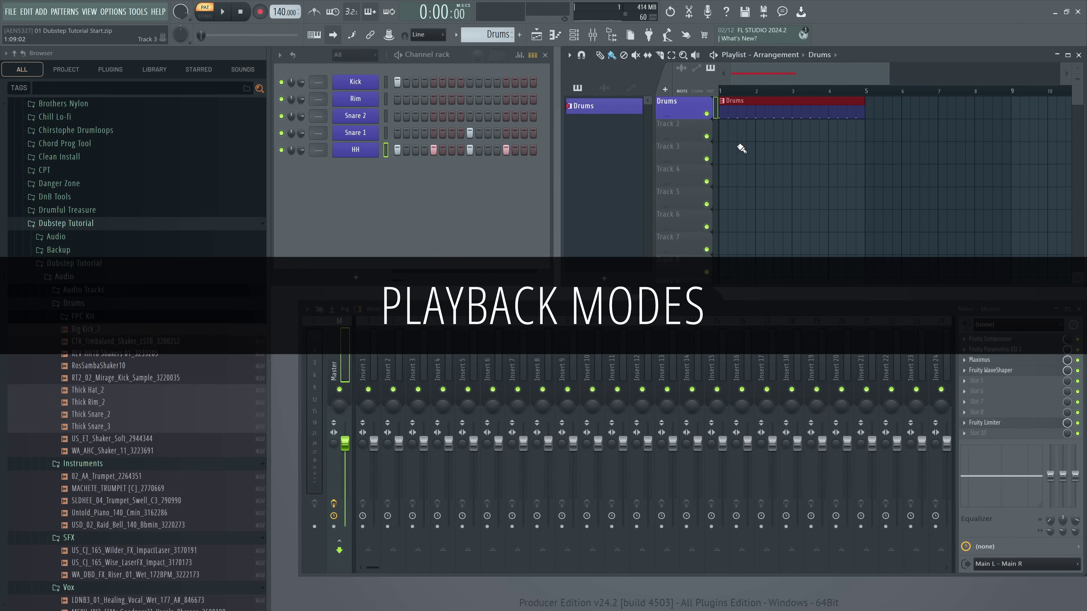
Play the drum pattern, then switch to Song mode and play the playlist from the start.
key("space")
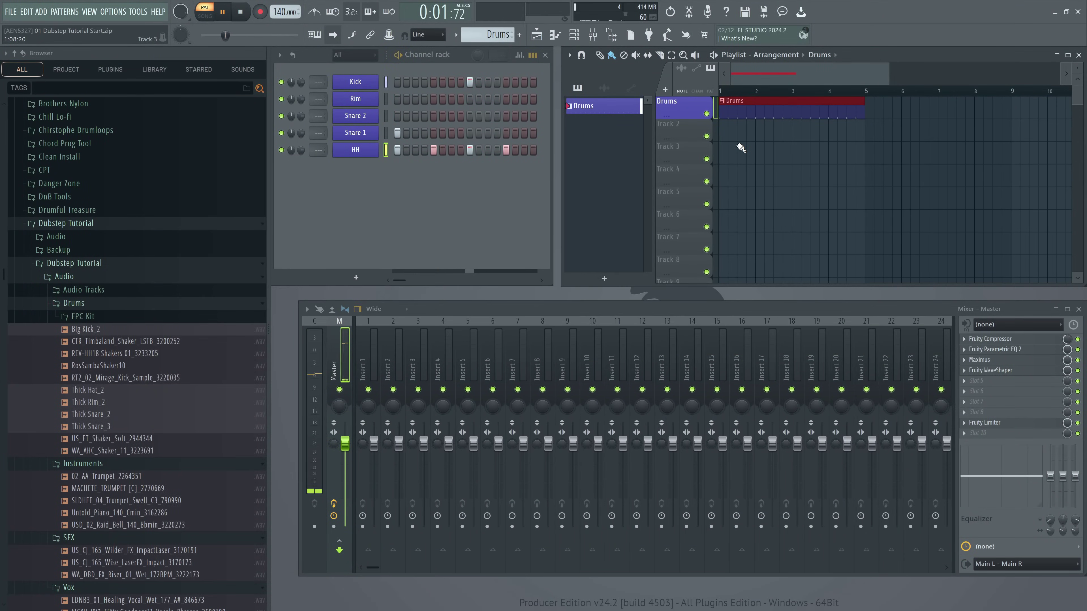
key("space")
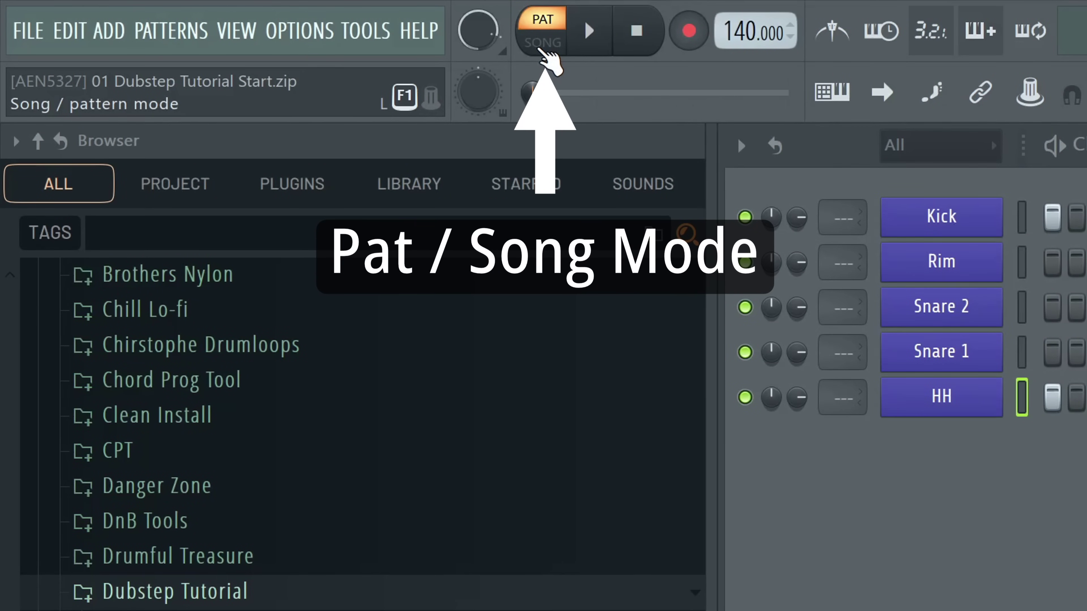
left_click(540, 47)
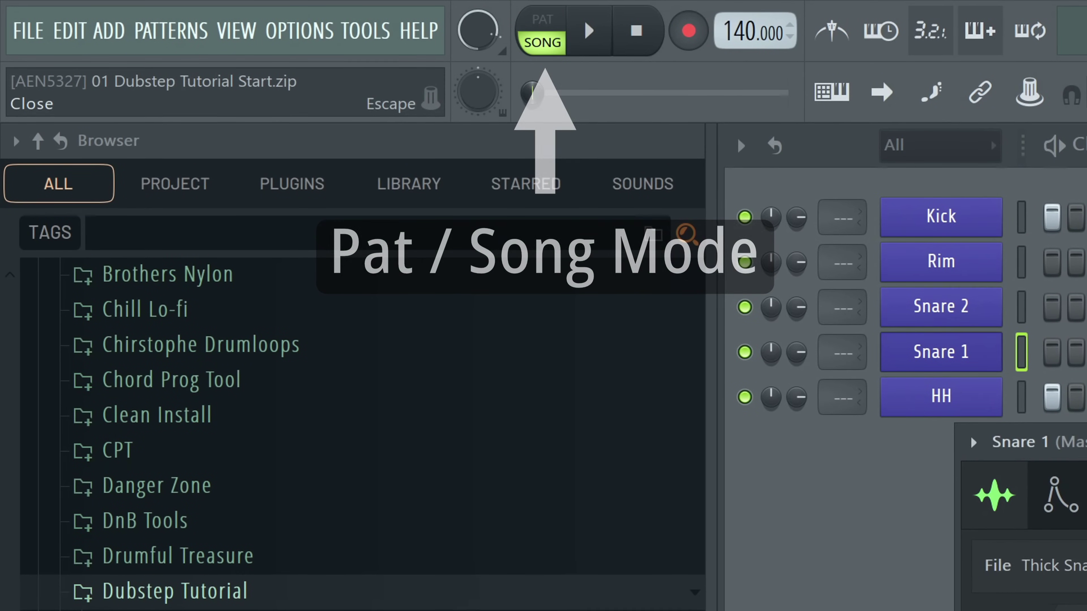
key("space")
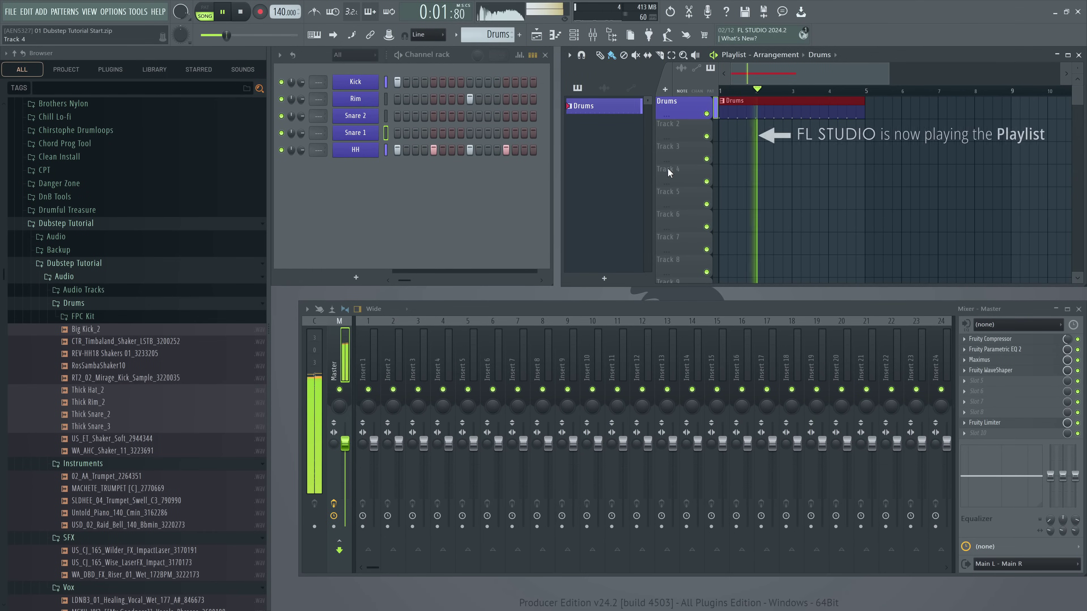
key("space")
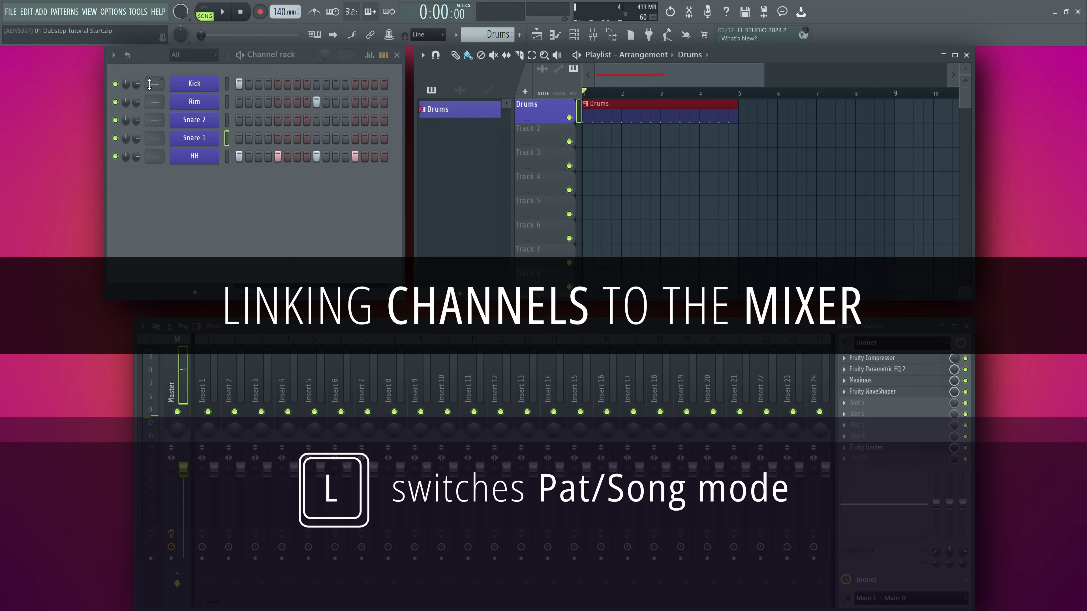
Link all five drum channels to their own mixer tracks and route Snare 2 to track 4.
left_click(228, 85)
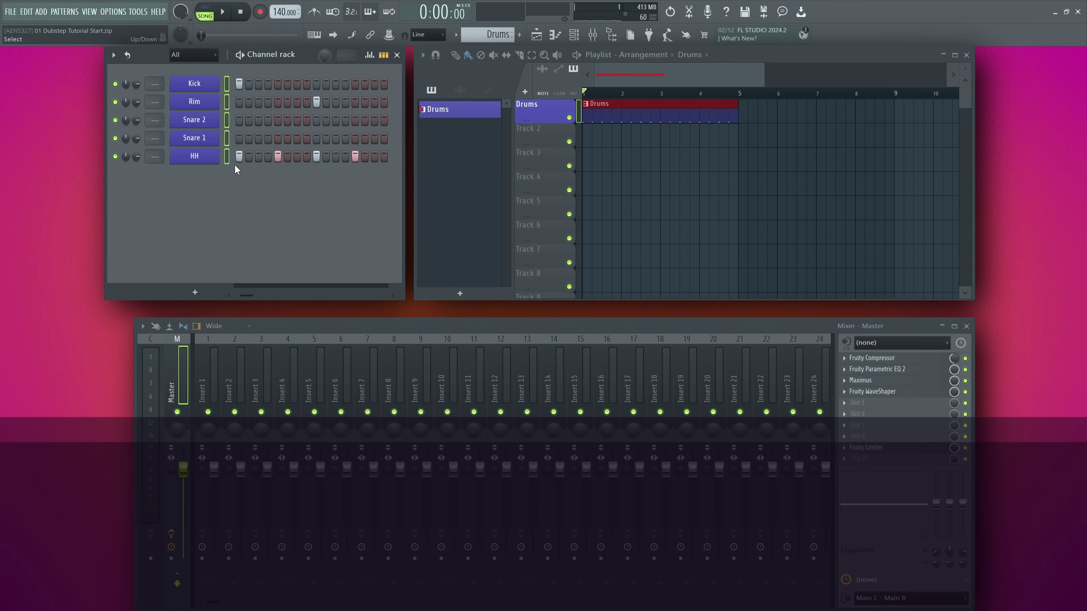
left_click(214, 380)
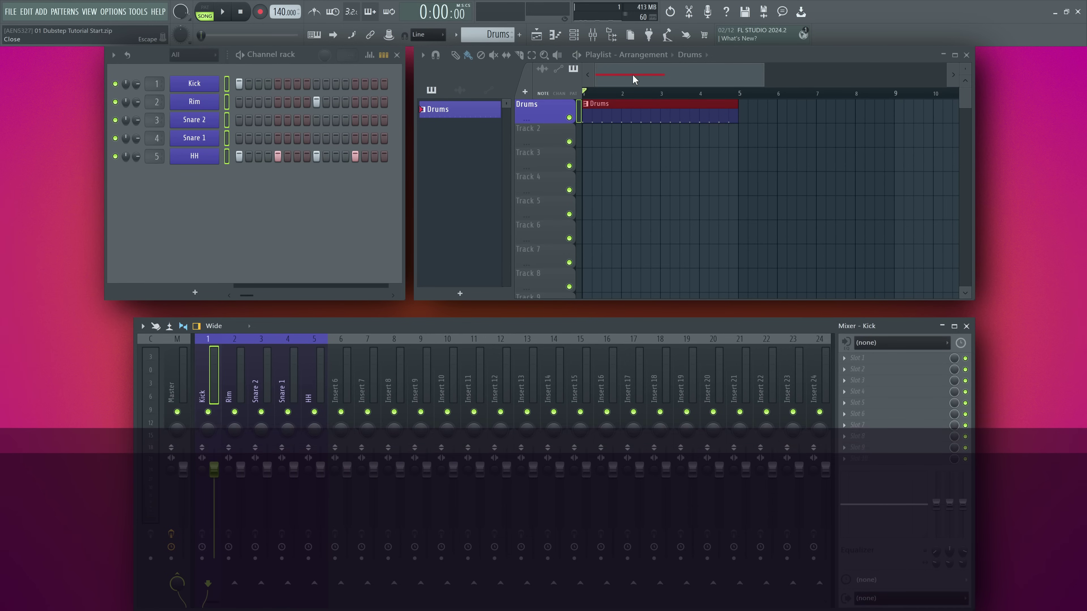
key("space")
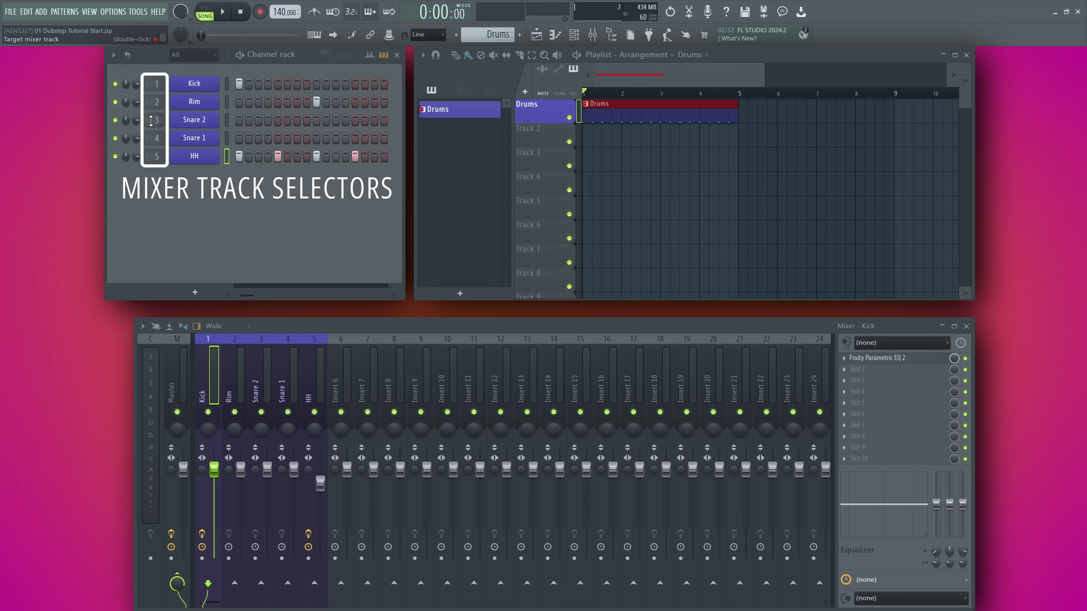
scroll(151, 121, "down", 1)
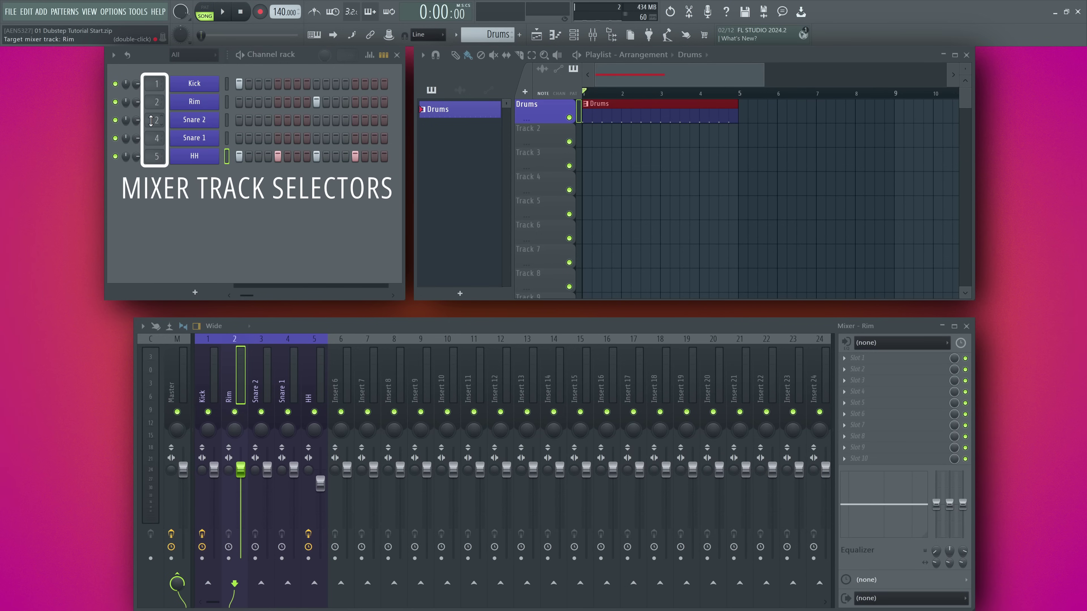
scroll(151, 117, "up", 1)
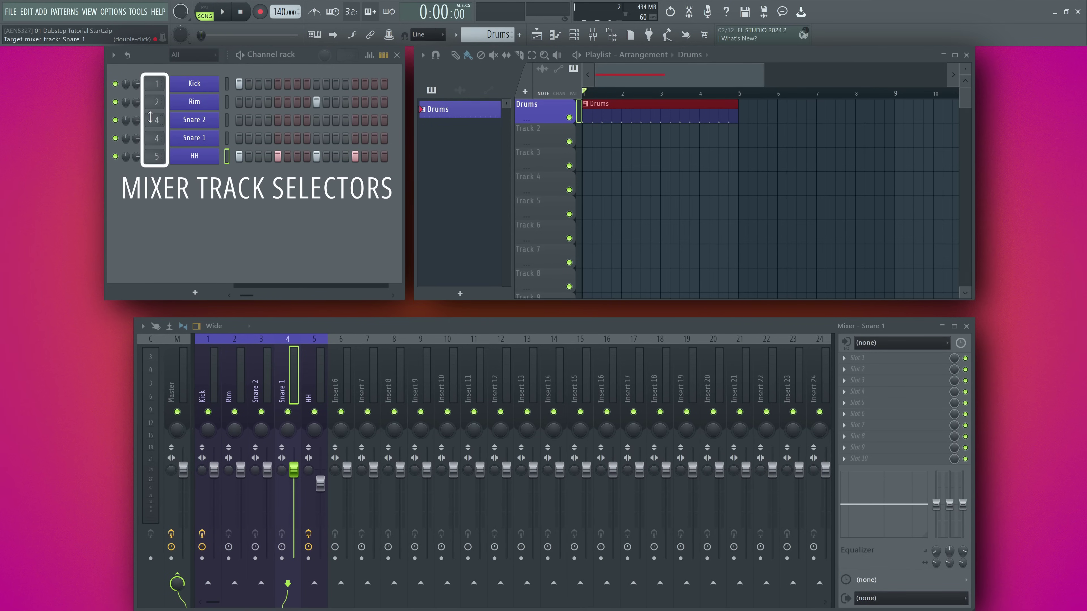
scroll(154, 114, "down", 1)
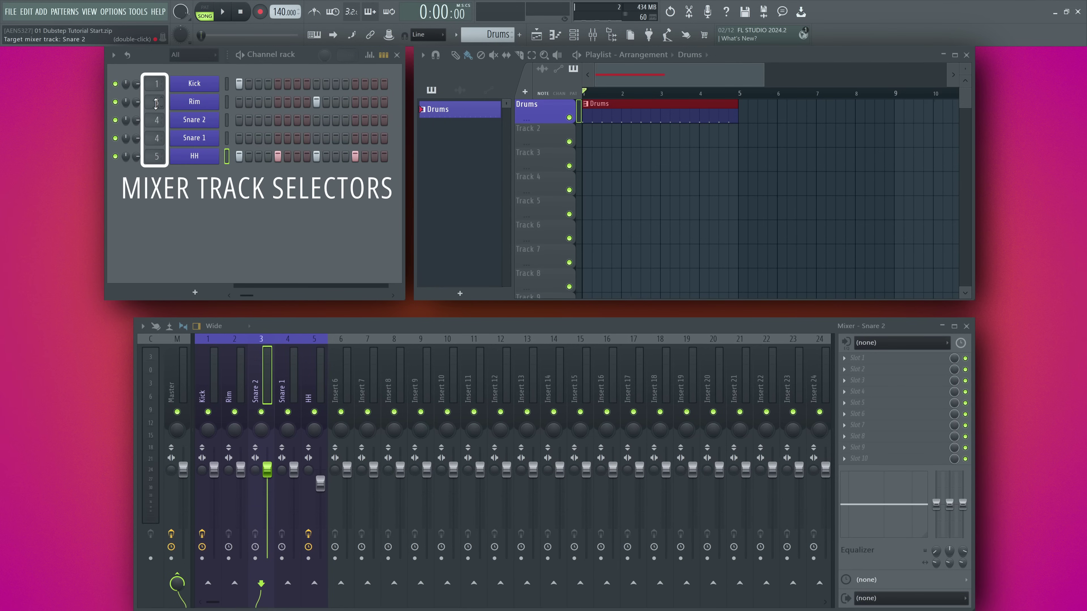
Route Rim to track 4, reset the Rim and Snare 2 mixer tracks, and shift them right.
scroll(153, 113, "up", 1)
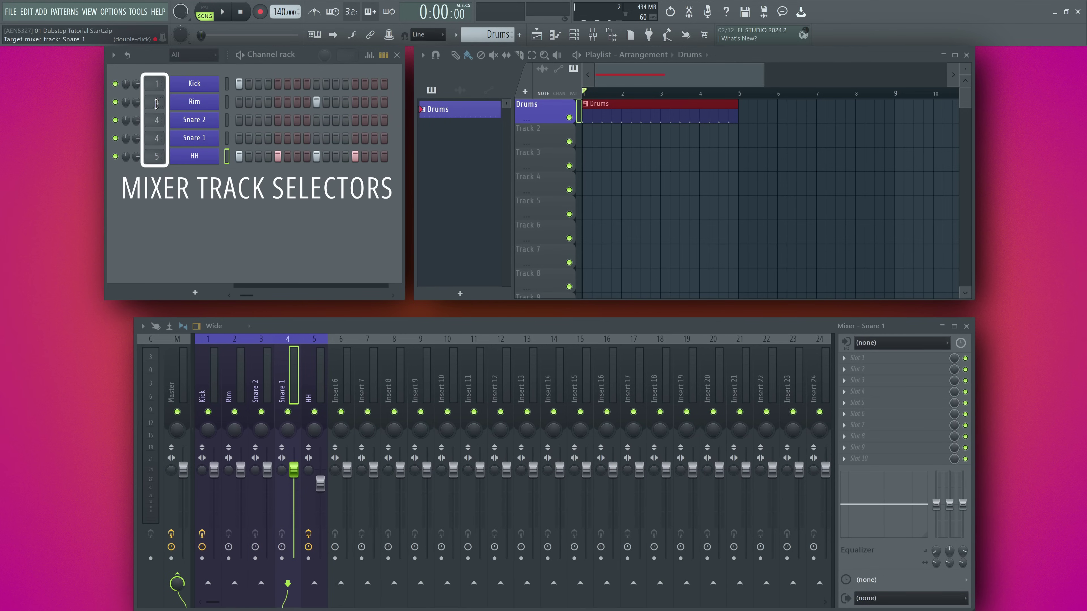
left_click(266, 356)
left_click(247, 369, "ctrl")
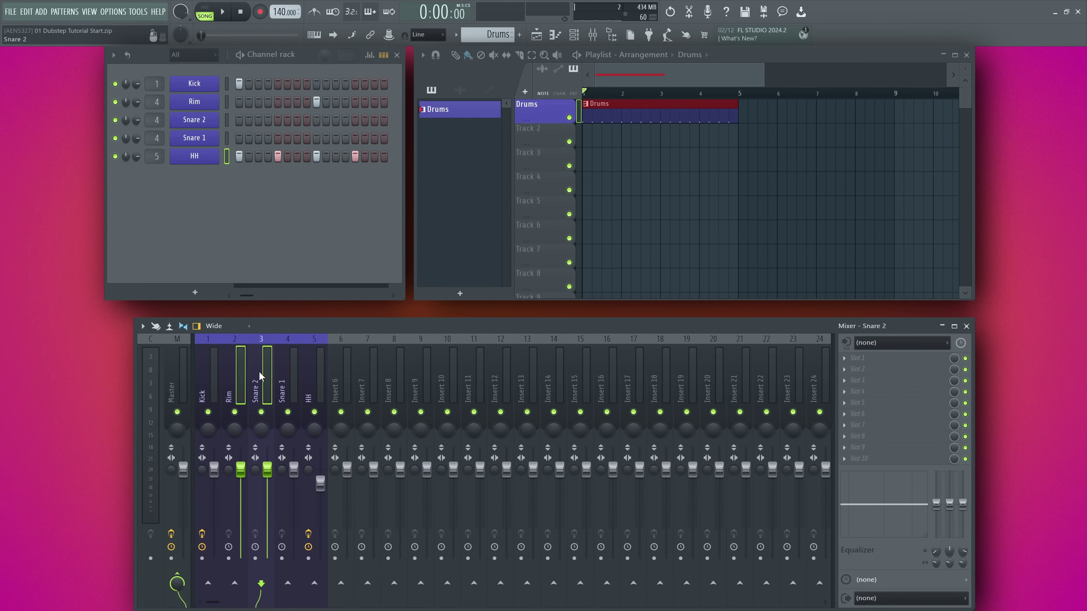
right_click(259, 371)
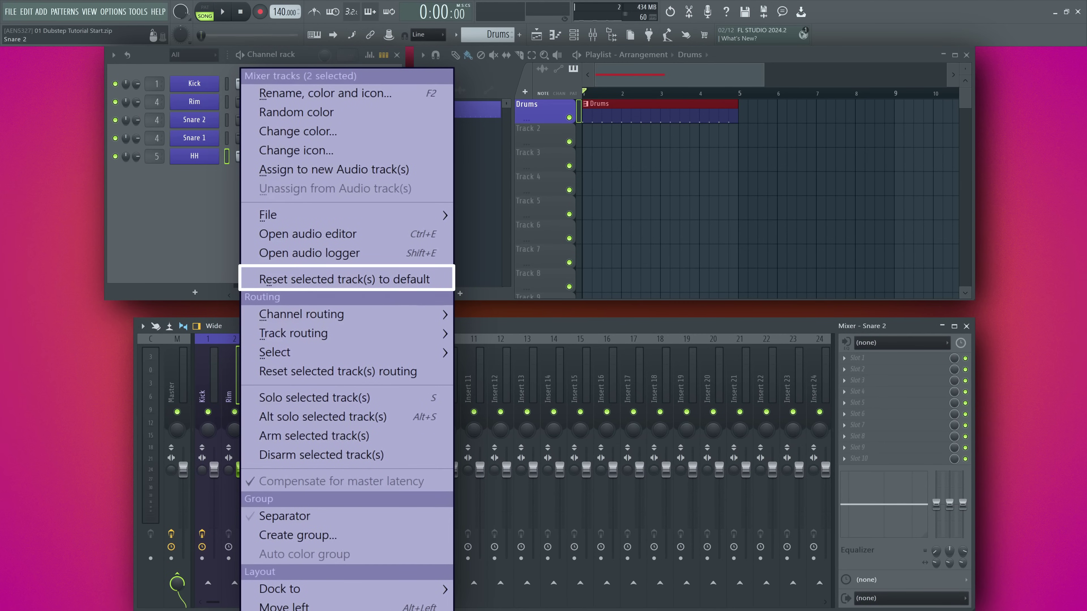
left_click(428, 281)
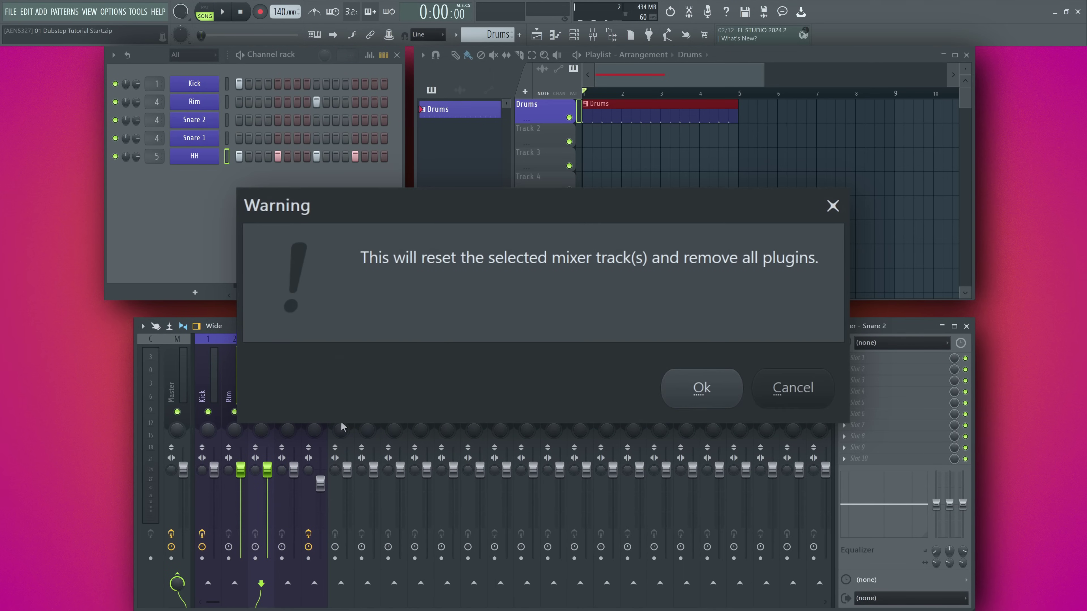
left_click(677, 389)
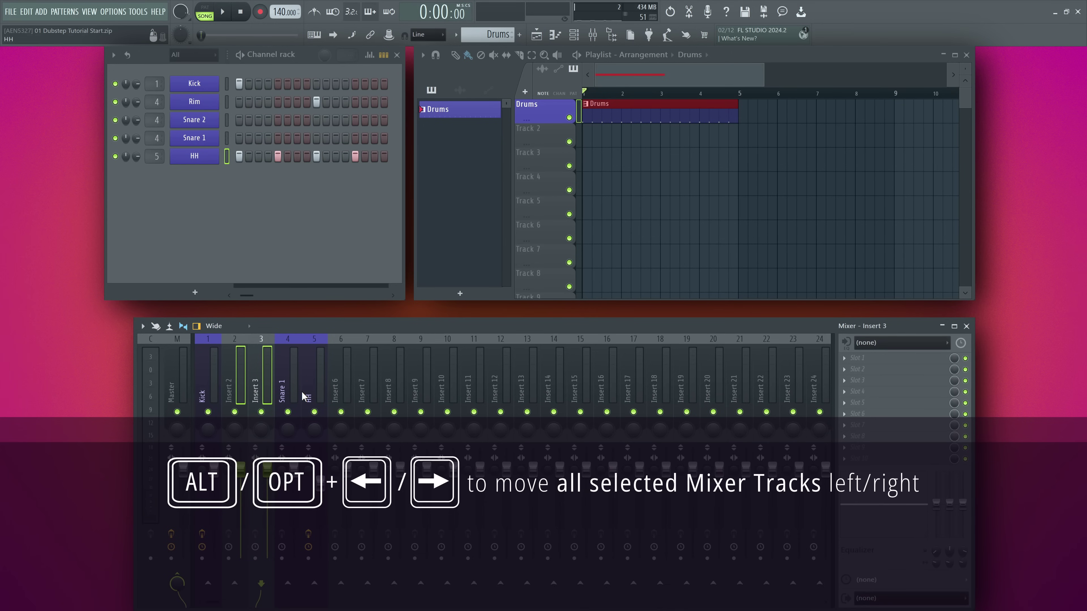
key("alt+Right")
key("alt+Right")
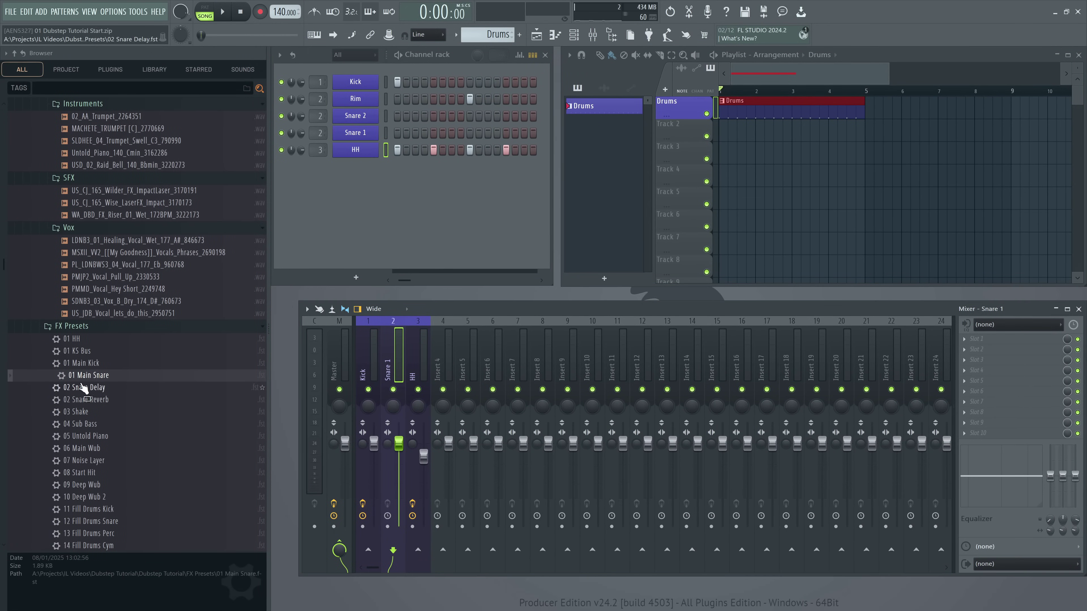
Load the 01 Main Snare effect chain onto the snare track and play the song to hear it.
left_click_drag(392, 367, 390, 396)
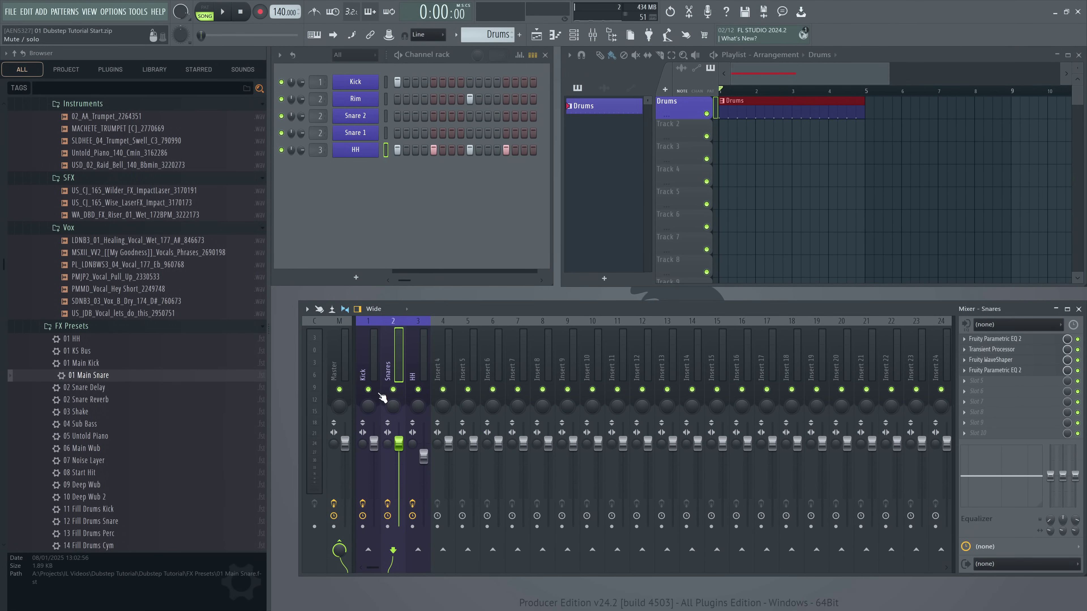
key("space")
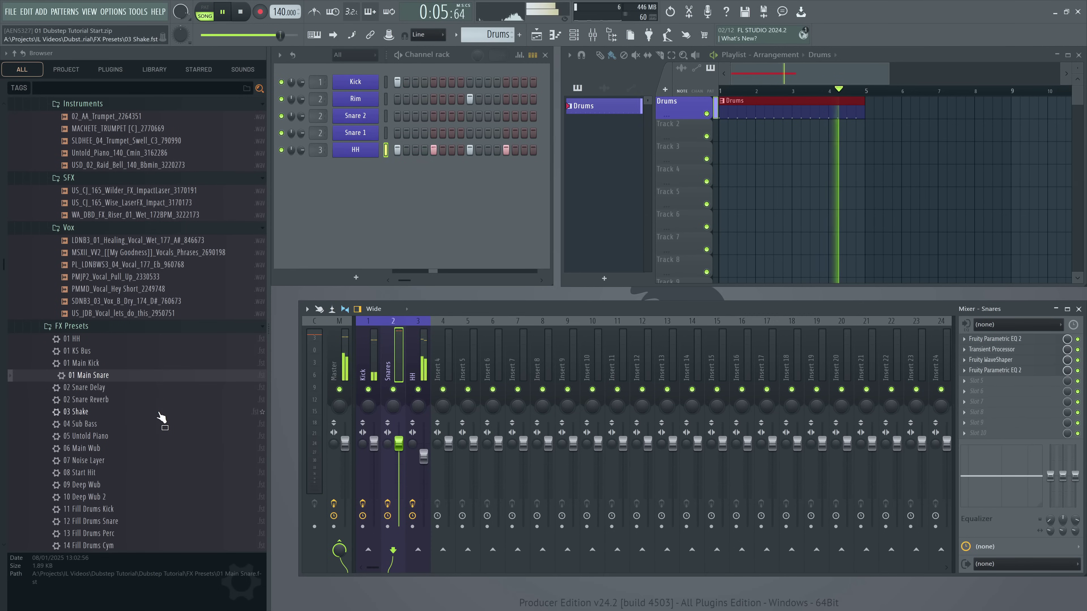
key("space")
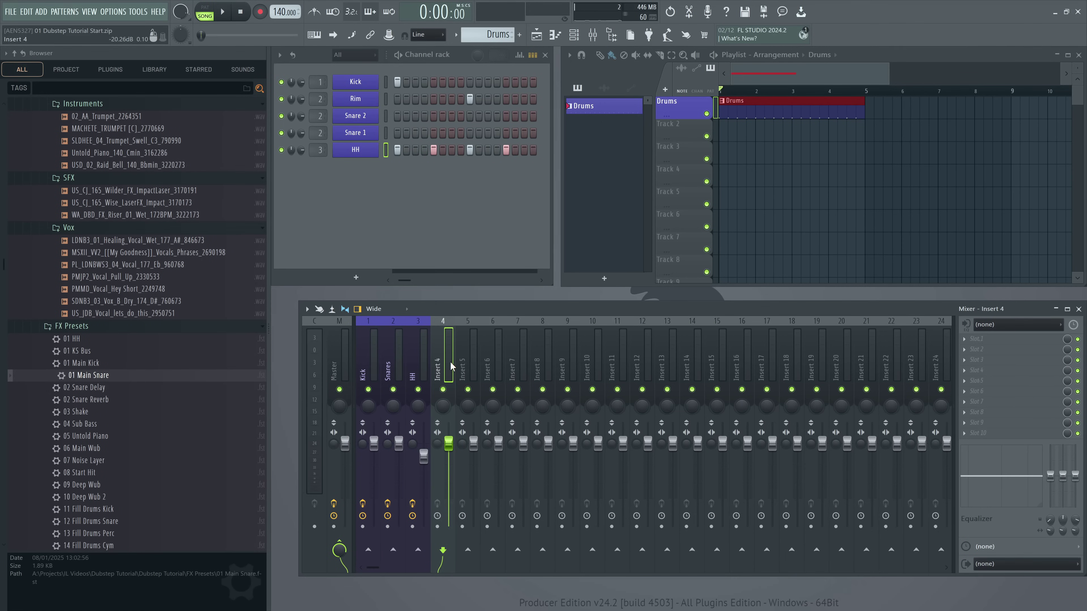
Shift Kick, Snares and HH one slot right, route Snares to Insert 1, and make Insert 1 the 01 KS Bus.
key("alt+Right")
left_click(417, 363)
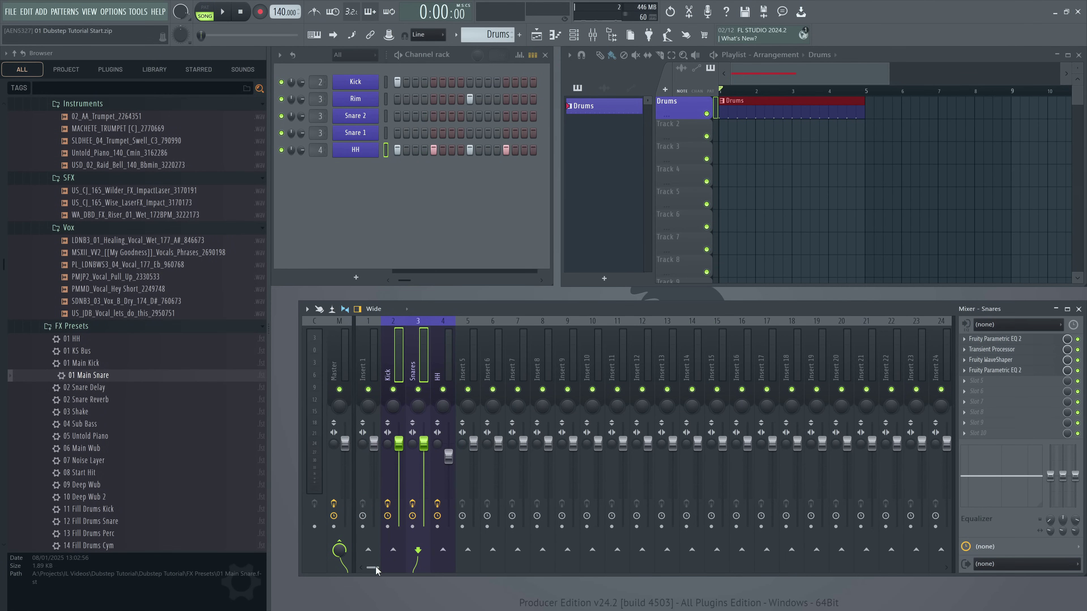
left_click(368, 550)
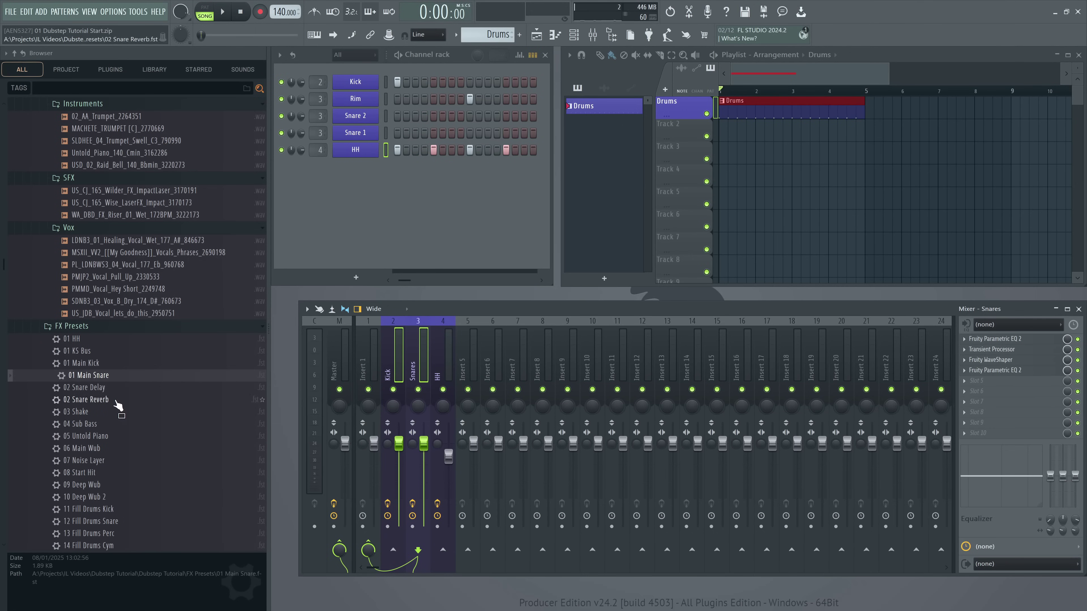
left_click(82, 351)
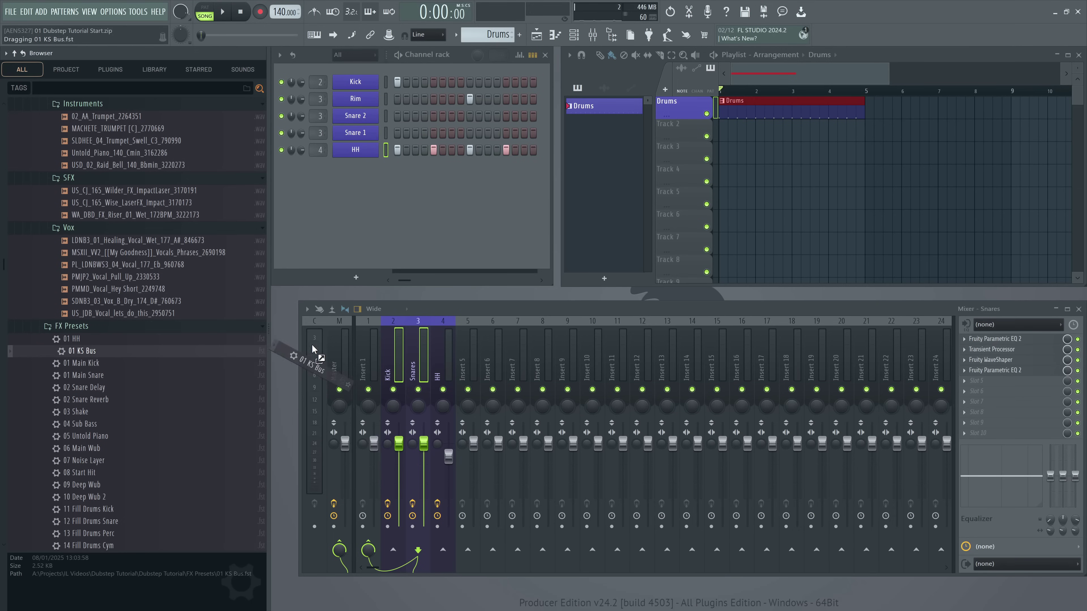
left_click_drag(366, 346, 367, 349)
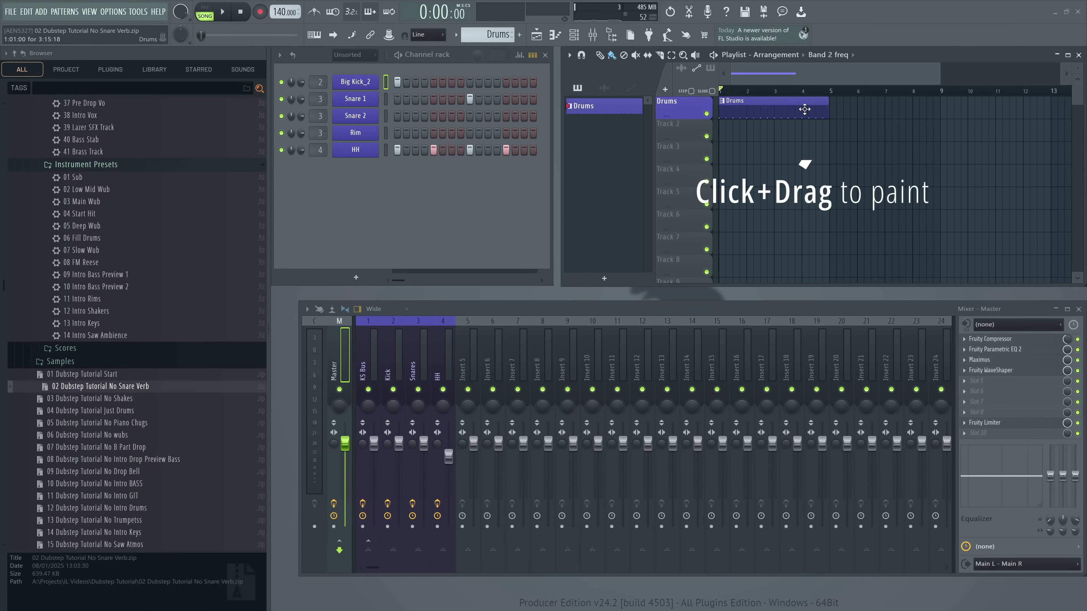
Paint the Drums clip four times across bars 1–16 and add Snares sends to Inserts 5 and 6.
left_click_drag(837, 114, 1060, 109)
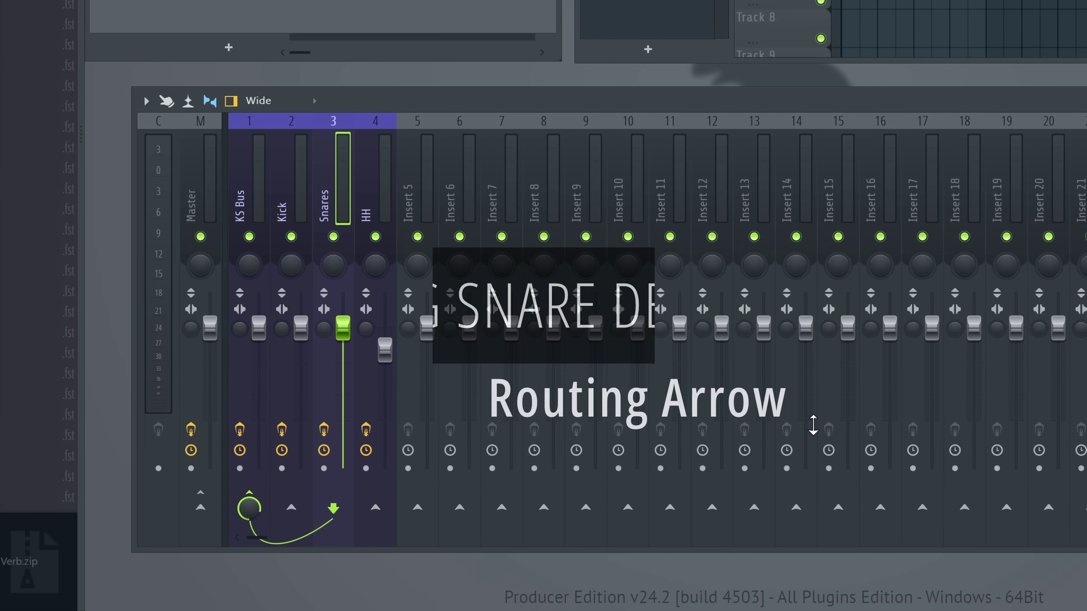
left_click(418, 513)
left_click(460, 510)
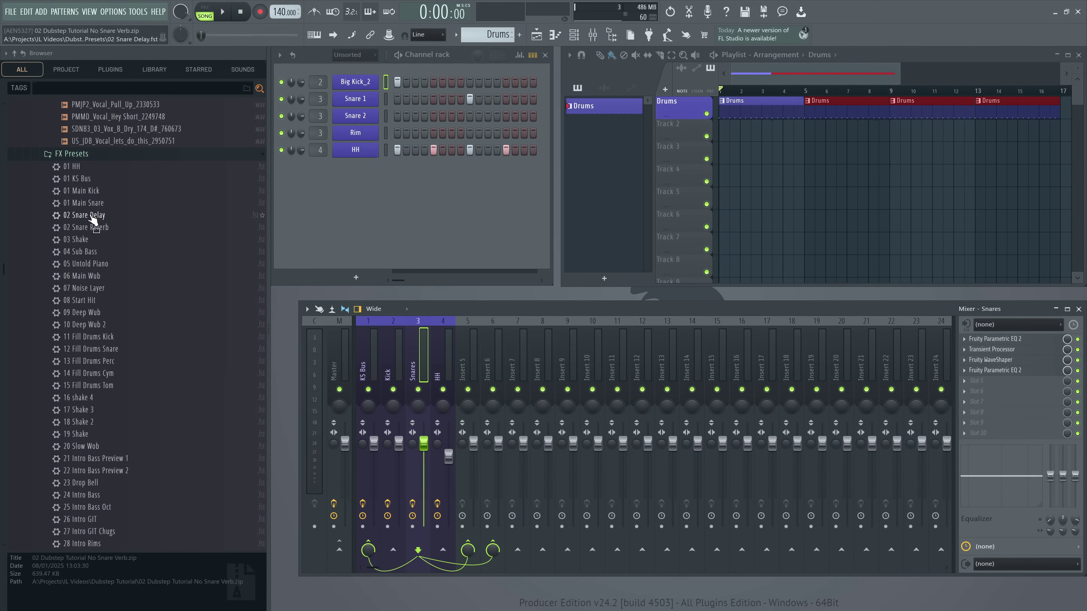
Load the Snare Delay effects onto Insert 5 and the Snare Reverb effects onto Insert 6.
left_click_drag(93, 219, 467, 358)
scroll(78, 235, "up", 1)
left_click_drag(81, 237, 487, 388)
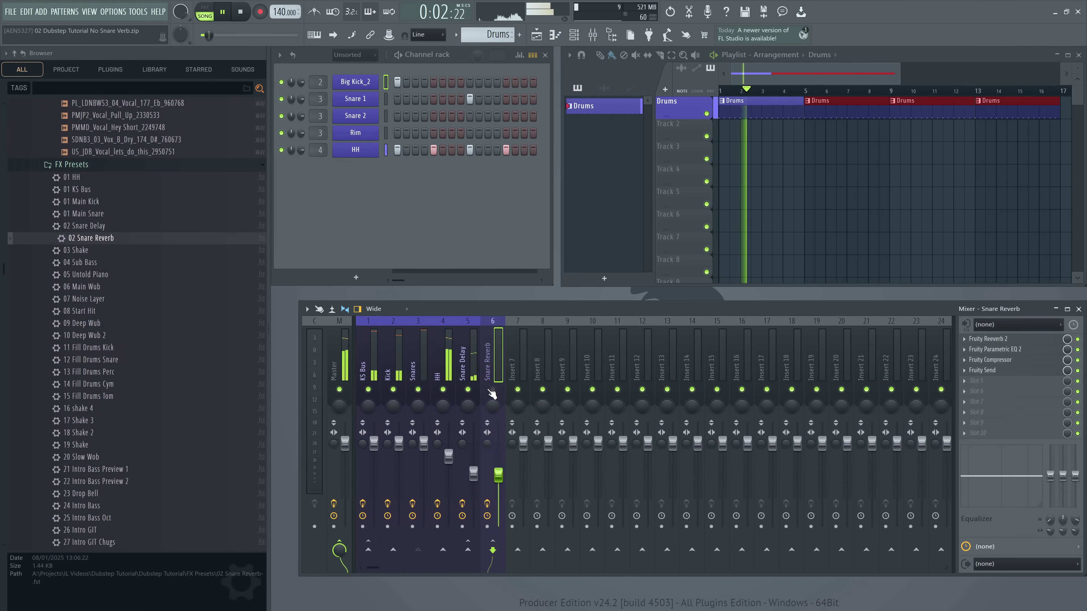
Check the Snare Delay's Fruity Delay 3 settings and mute the Snare Delay track.
left_click(474, 372)
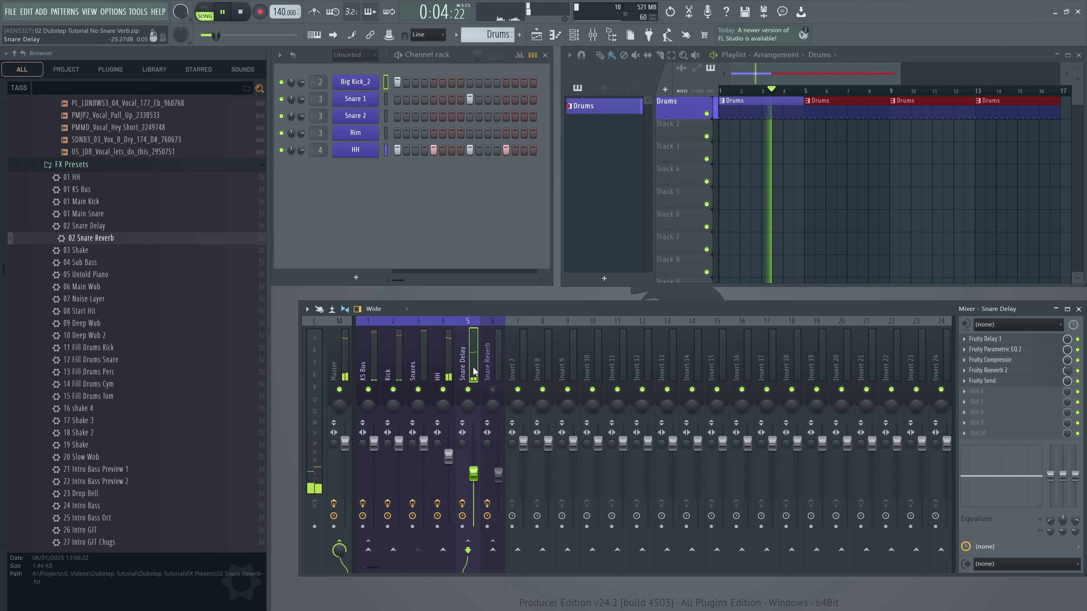
left_click(991, 339)
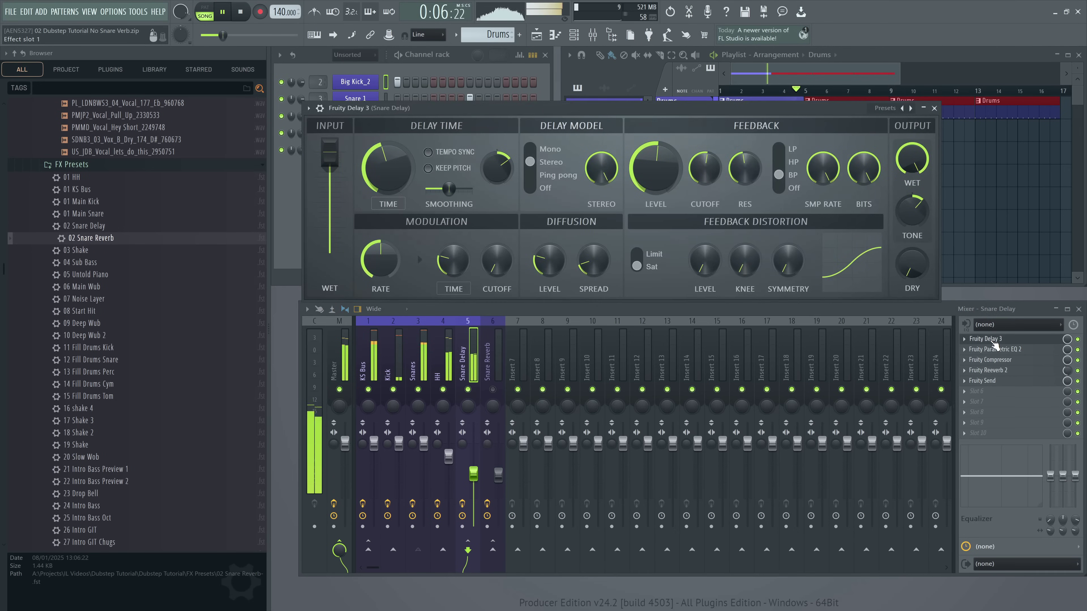
left_click(992, 339)
left_click(467, 389)
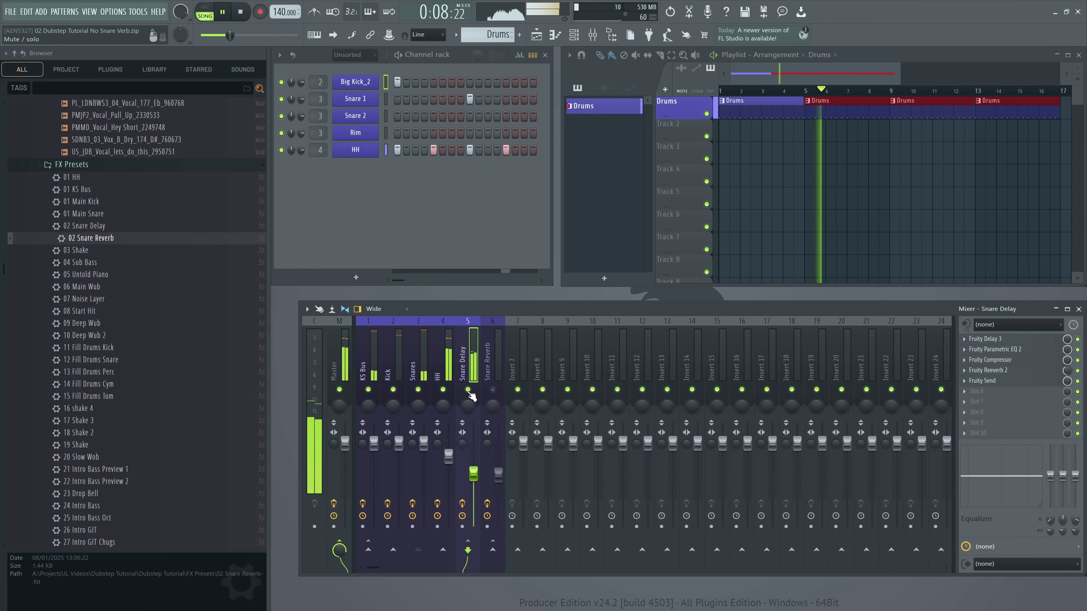
Set the Snare Reverb's Fruity Send dry level to 100%.
left_click(492, 389)
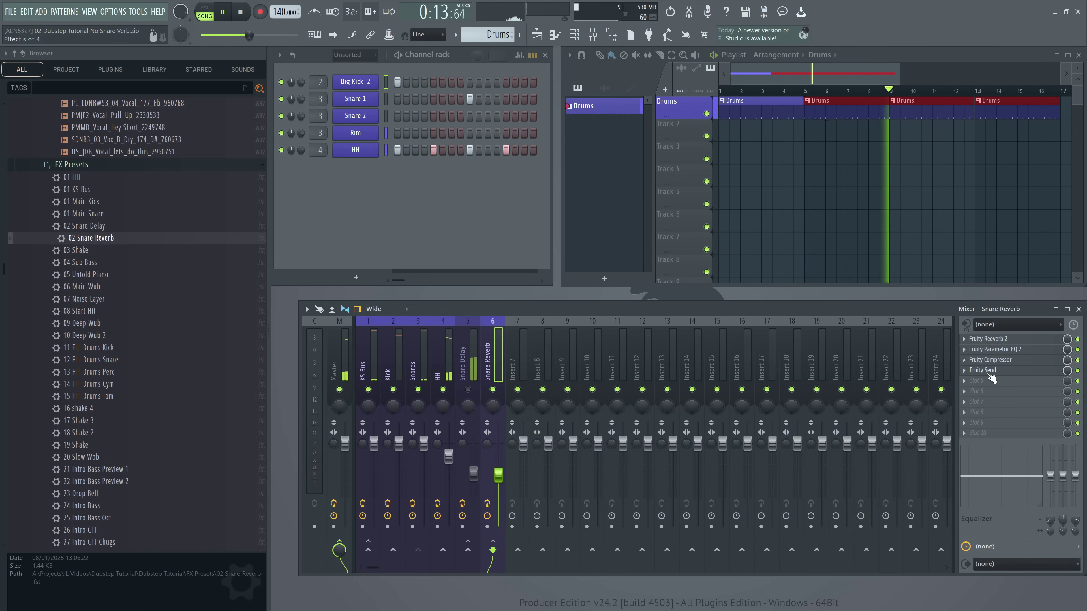
left_click(982, 370)
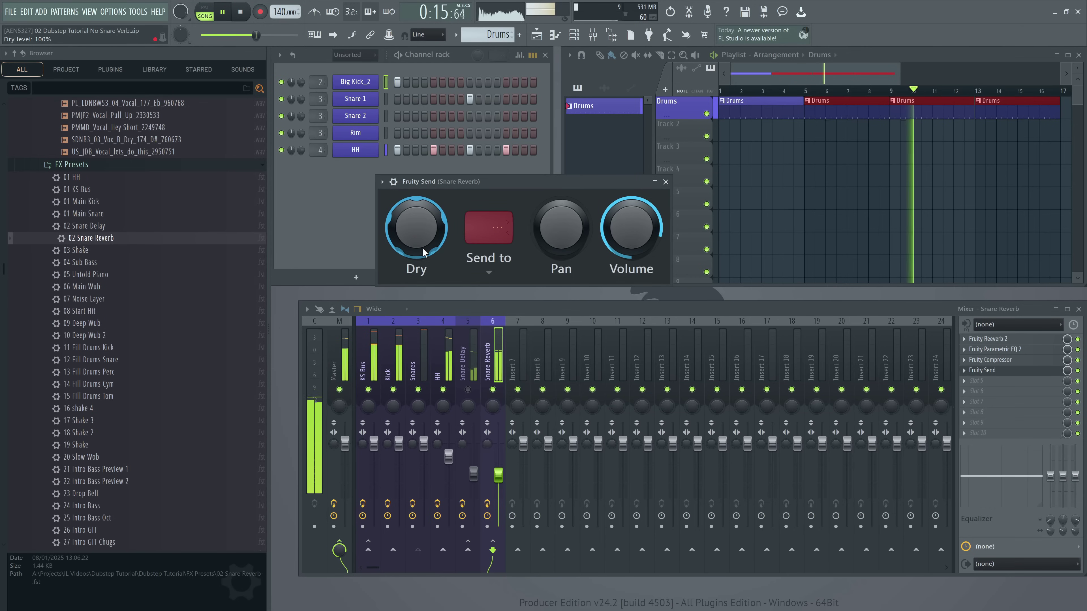
left_click_drag(422, 248, 422, 250)
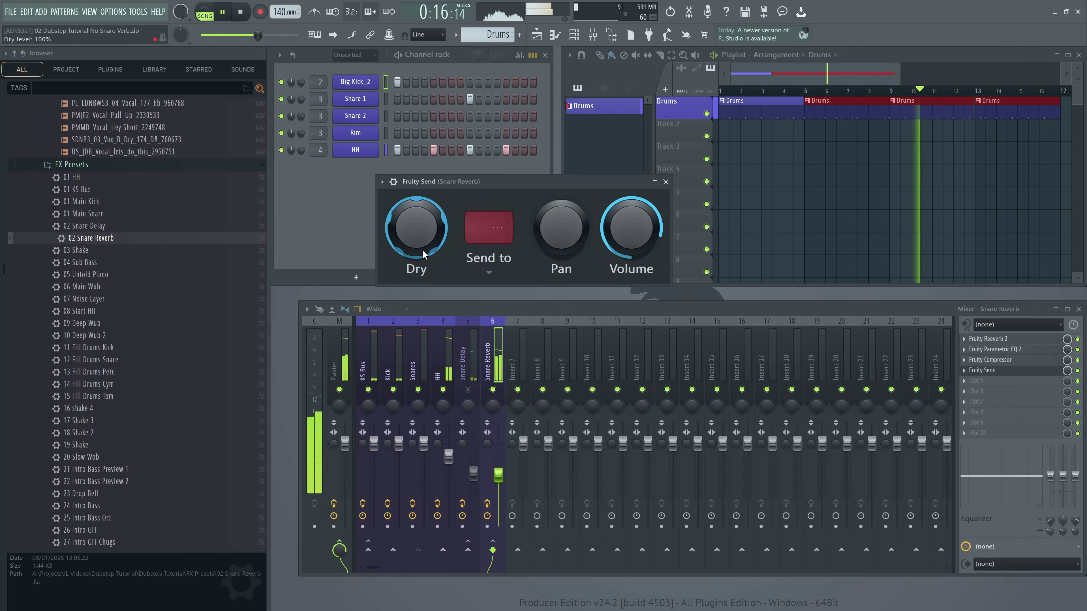
left_click(666, 181)
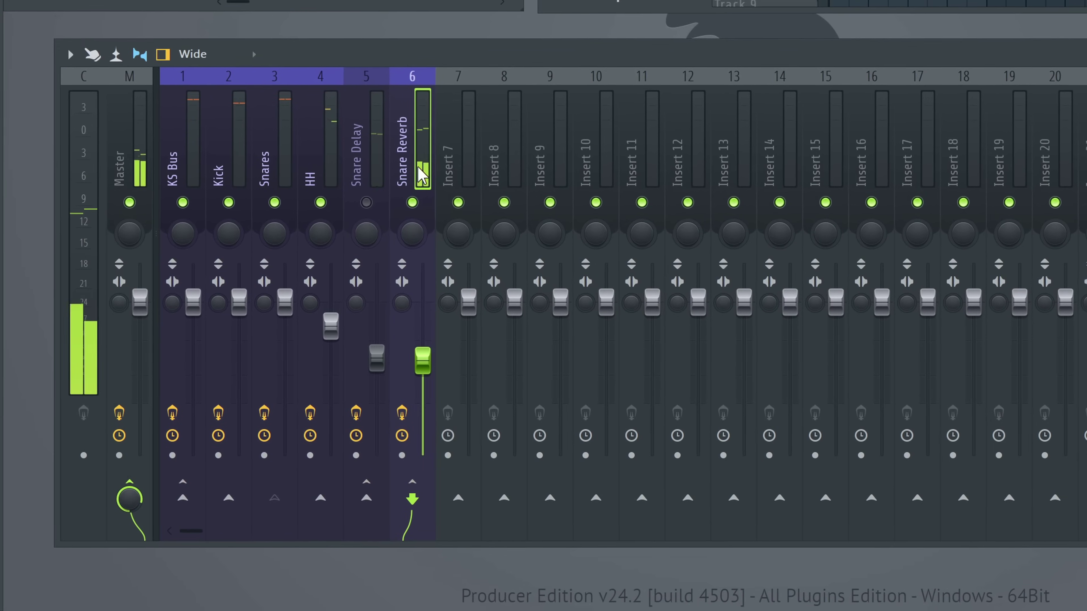
Assign the Snare Reverb and Snare Delay inserts to their own playlist audio tracks.
right_click(420, 172)
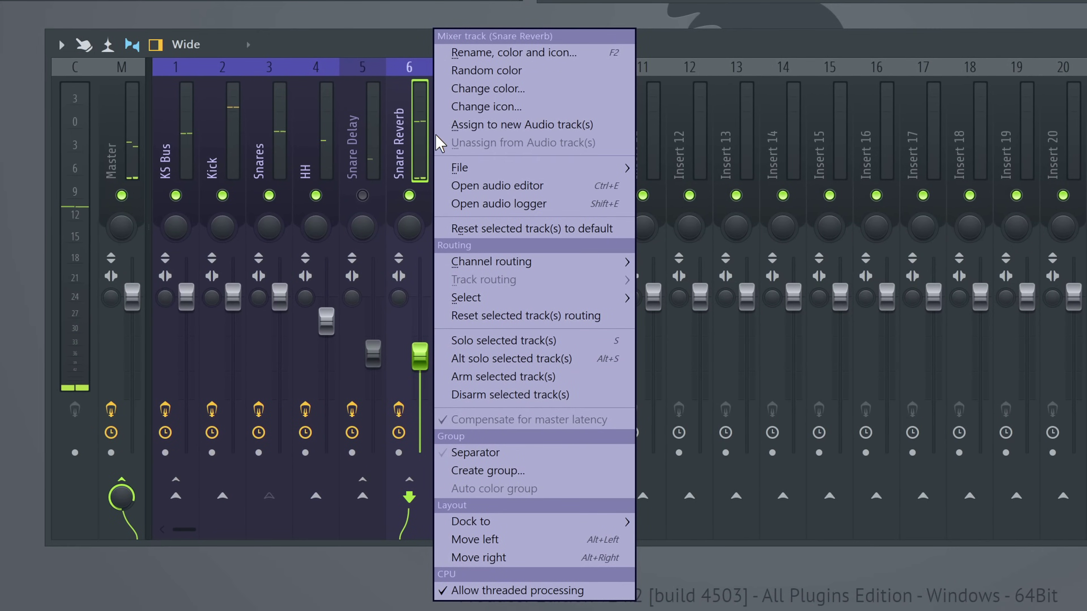
key("Escape")
right_click(373, 128)
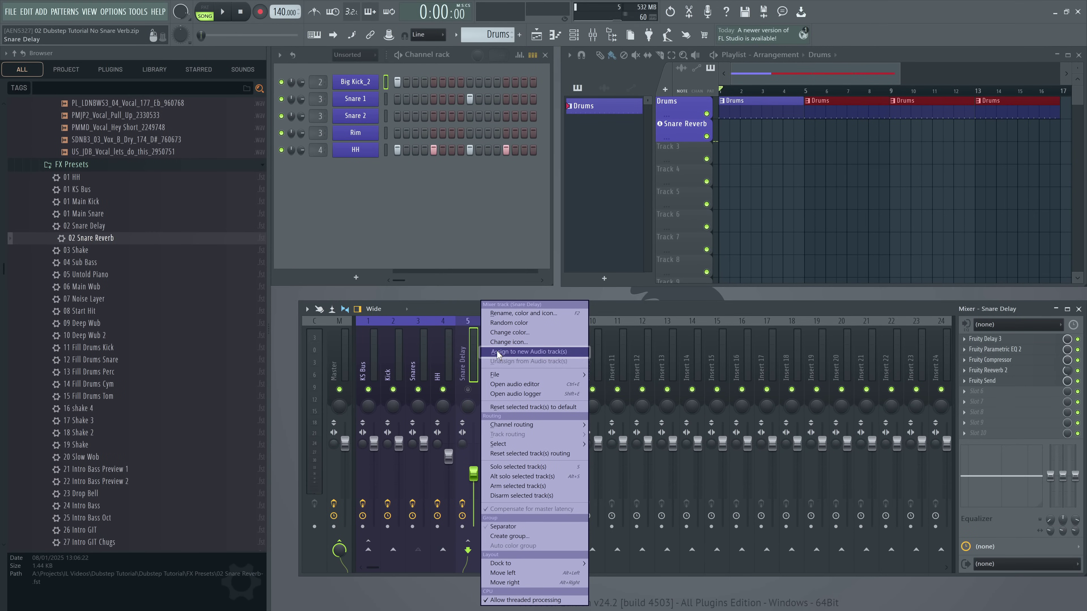
left_click(496, 350)
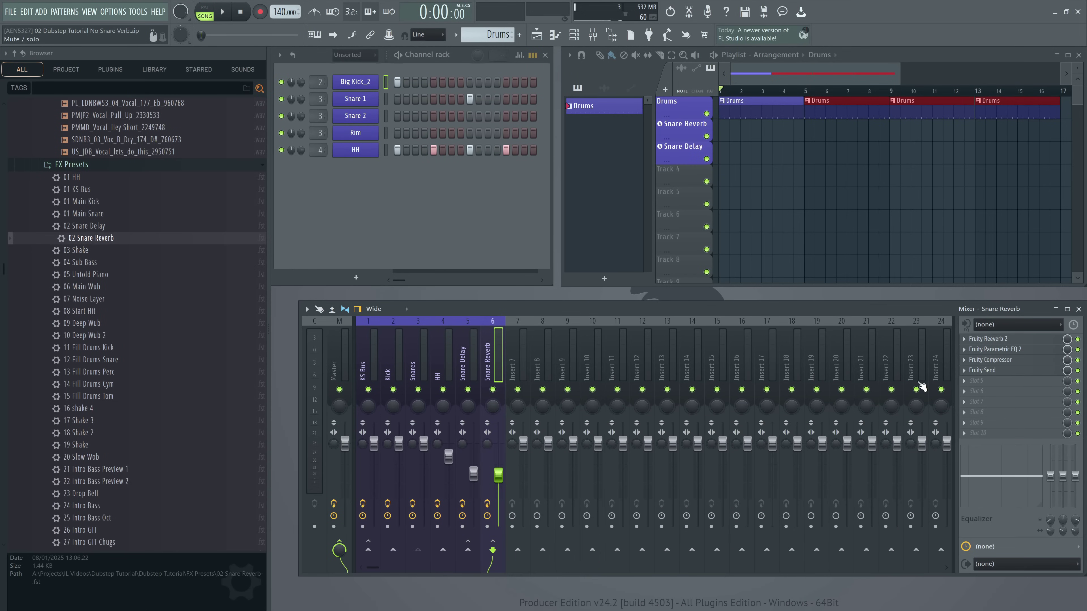
Create an automation clip for the Fruity Send Dry level and play it back.
left_click(983, 372)
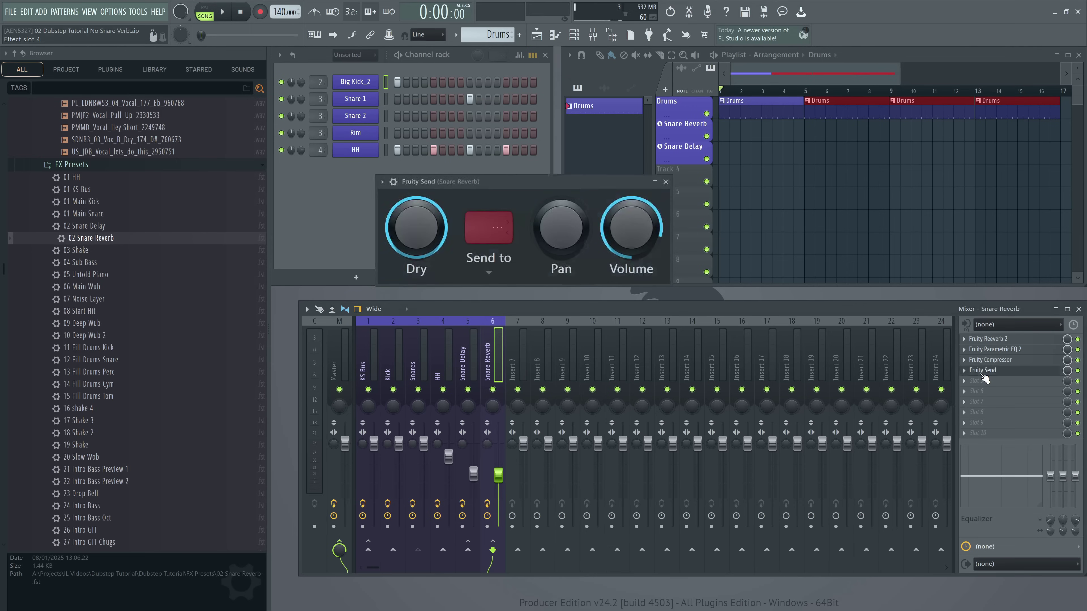
right_click(414, 236)
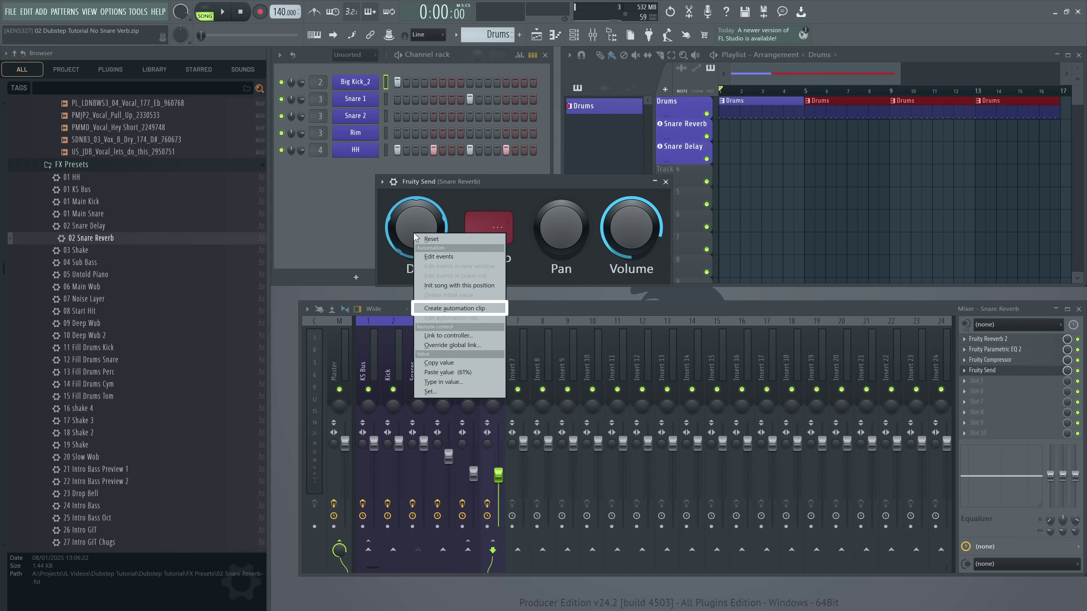
left_click(454, 309)
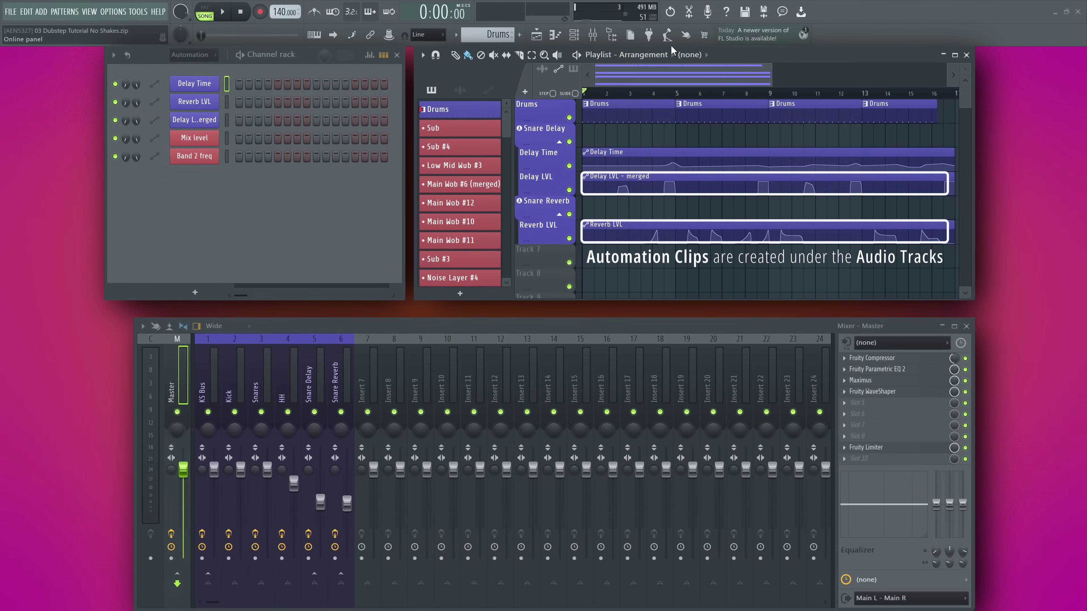
key("space")
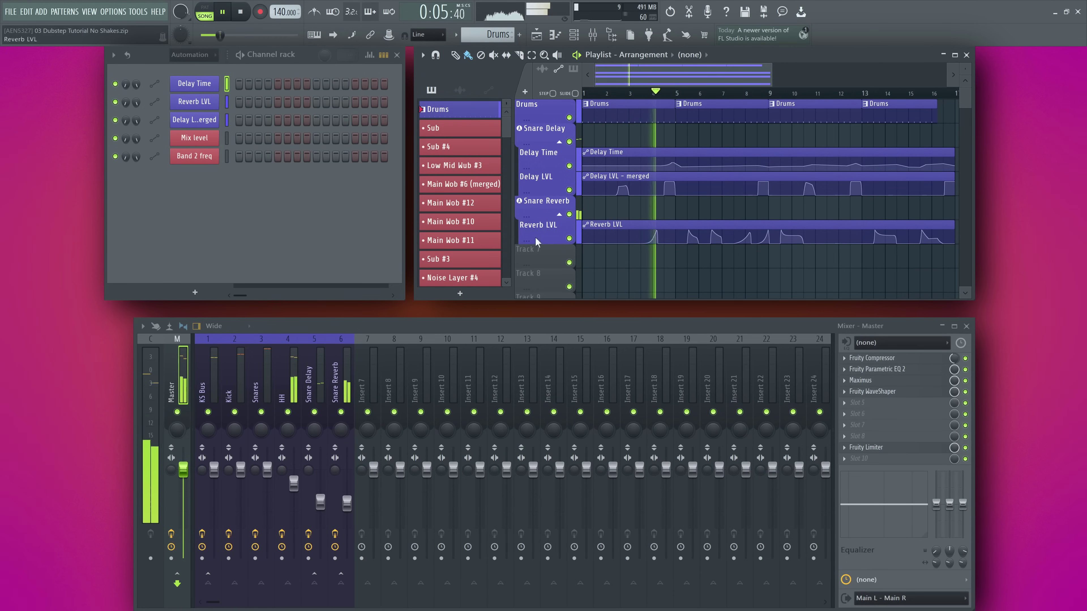
Drop the RosSambaShaker10 sample onto Track 7 as an instrument track.
left_click(343, 387)
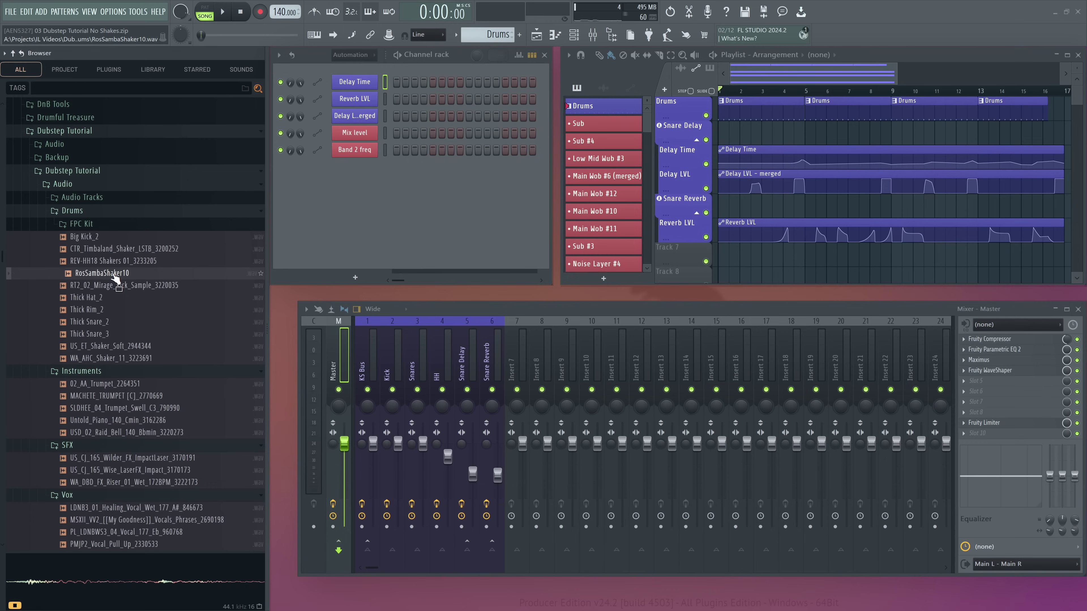
left_click_drag(116, 279, 240, 290)
left_click_drag(685, 250, 683, 248)
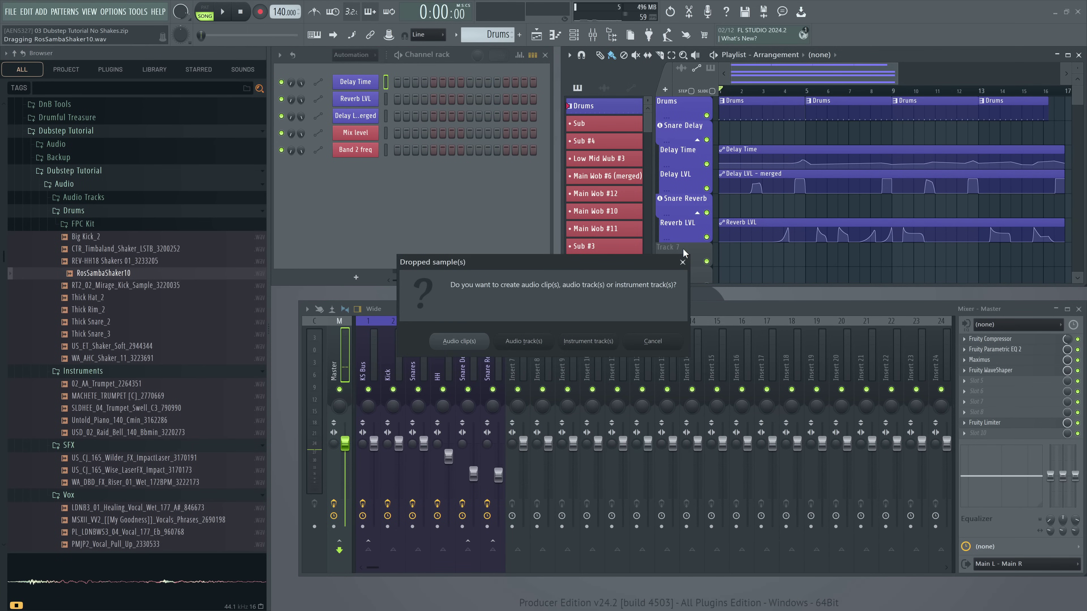
left_click(600, 343)
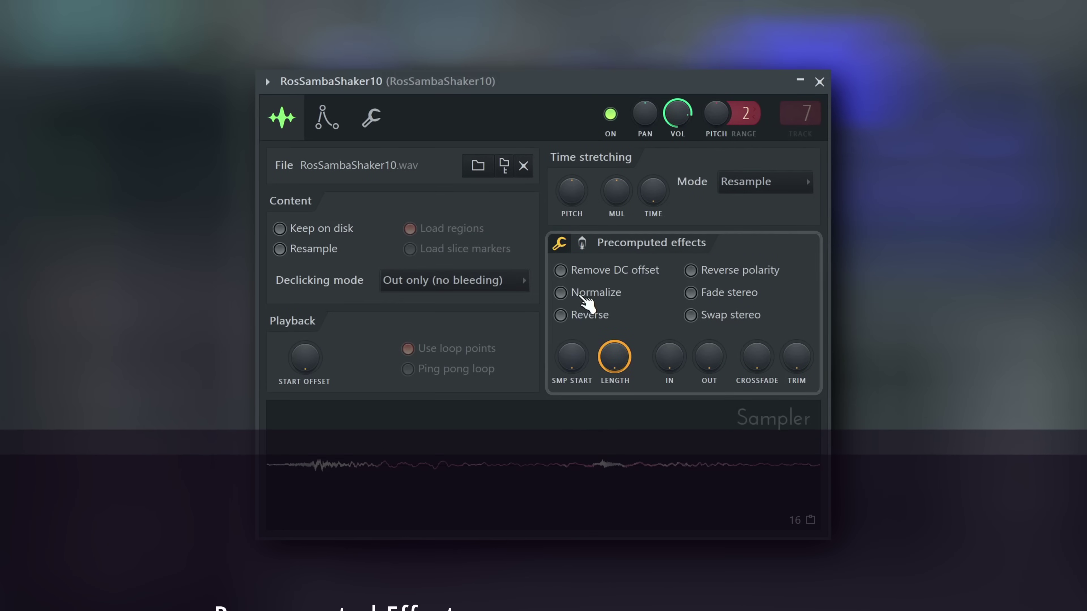
Normalize the shaker sample, shorten its length, fade out its end and delay its start.
left_click(560, 292)
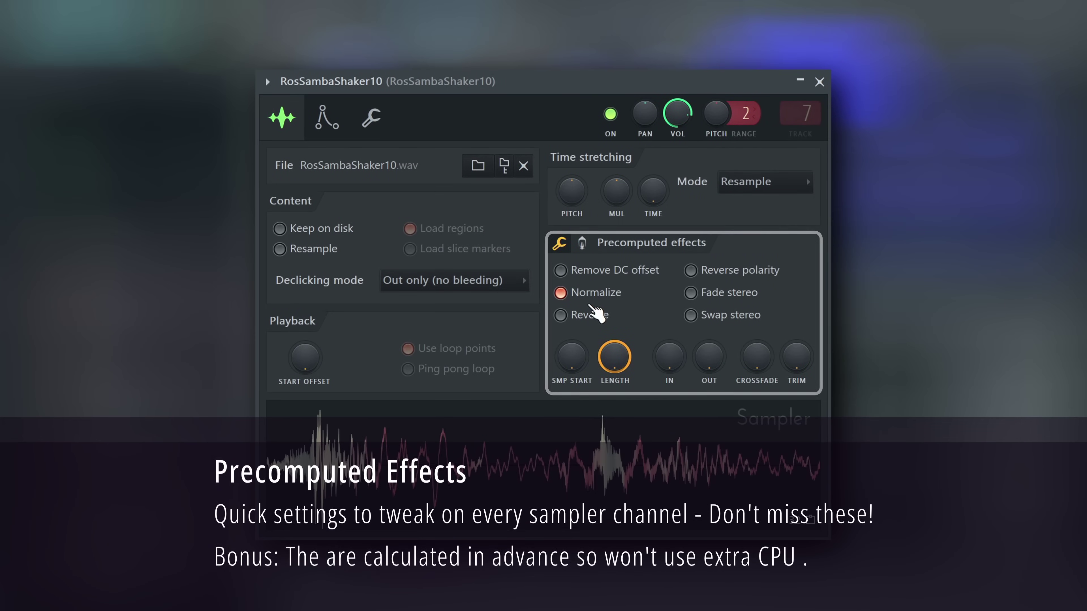
left_click_drag(615, 377, 615, 407)
left_click_drag(709, 358, 709, 329)
left_click_drag(585, 367, 585, 362)
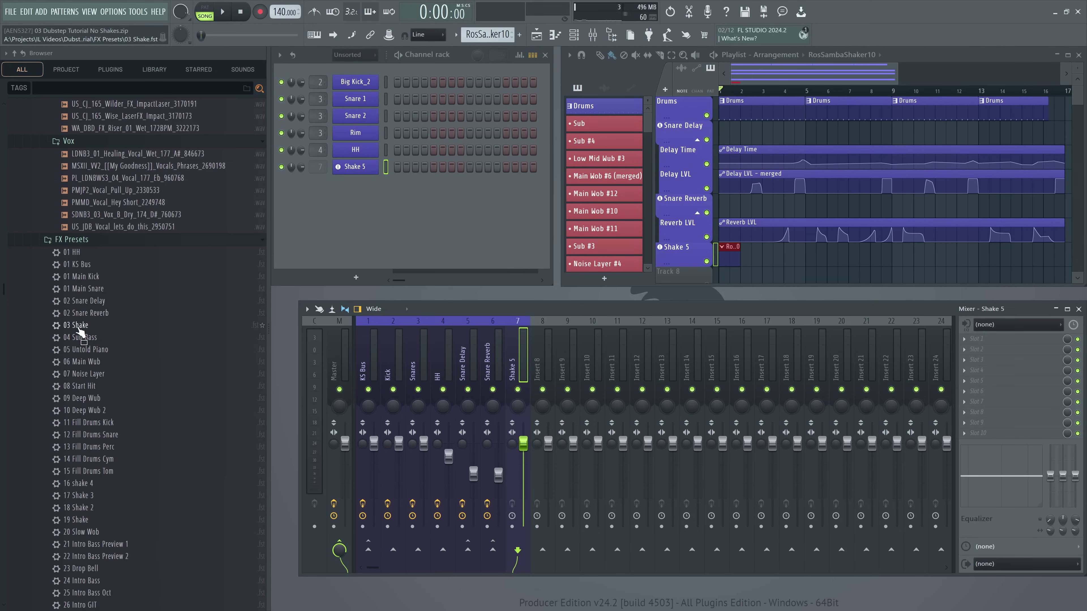
Apply the 03 Shake effect preset to the shaker's insert and open the Shake 5 channel options.
left_click_drag(68, 329, 522, 360)
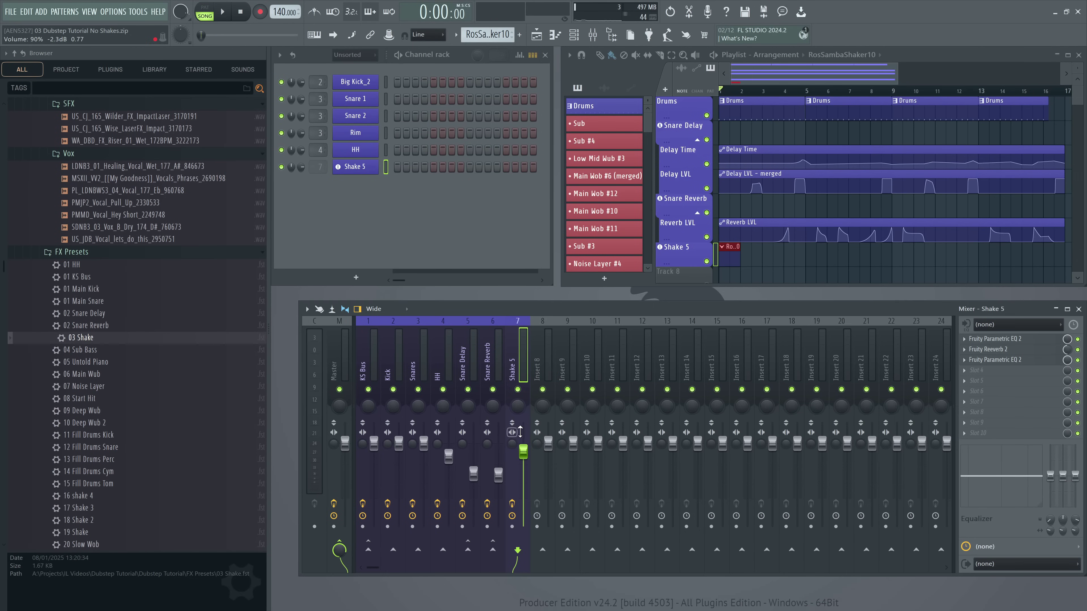
left_click(345, 171)
left_click(345, 170)
right_click(375, 165)
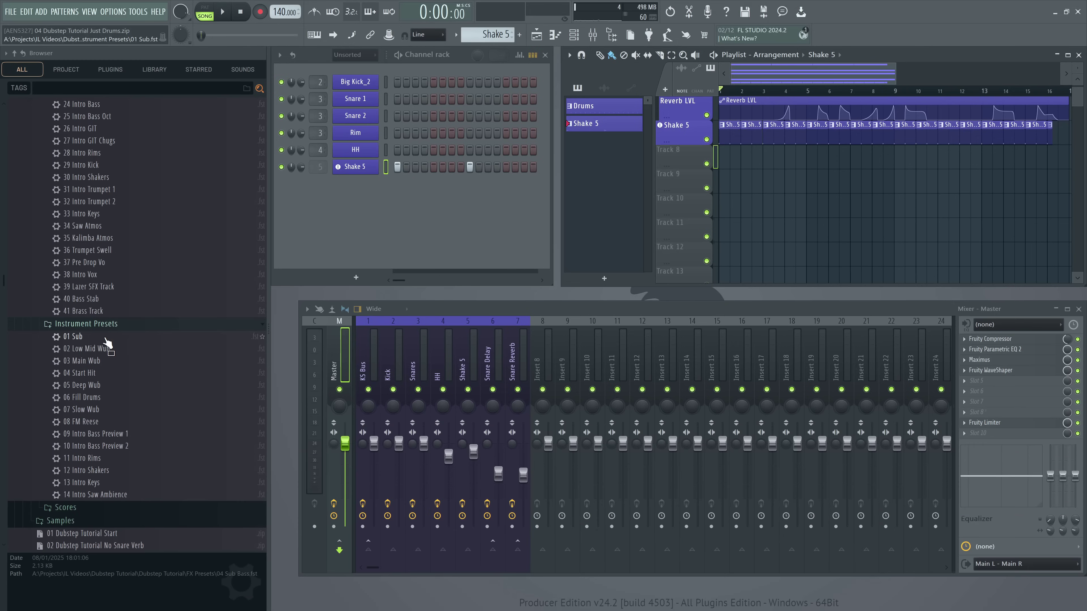
Add the 01 Sub Sytrus preset to the playlist, audition a D#2 note, and open the recording options.
left_click_drag(105, 339, 676, 170)
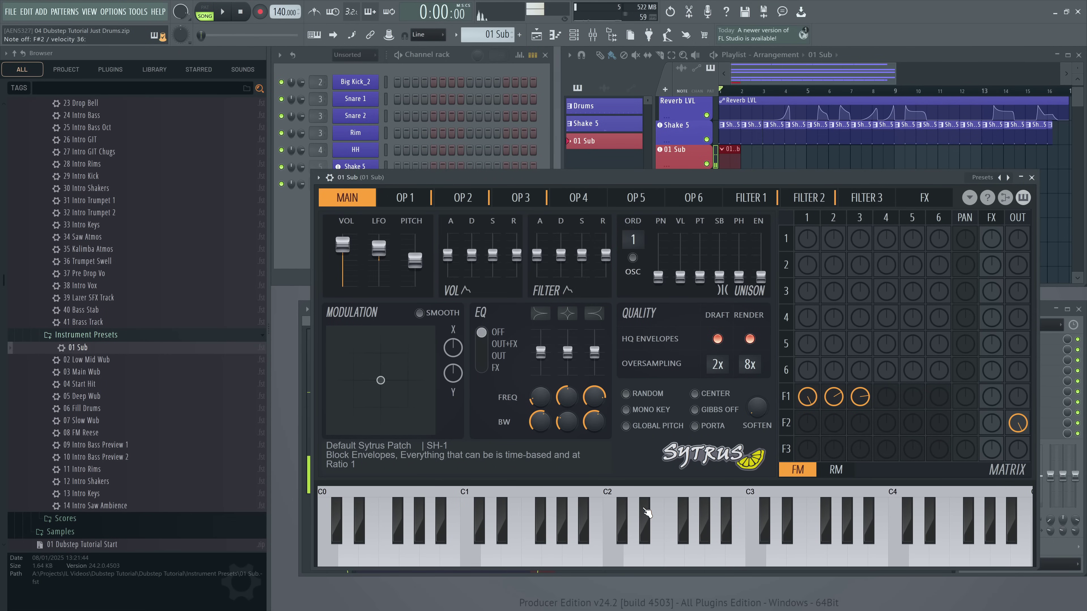
left_click(647, 512)
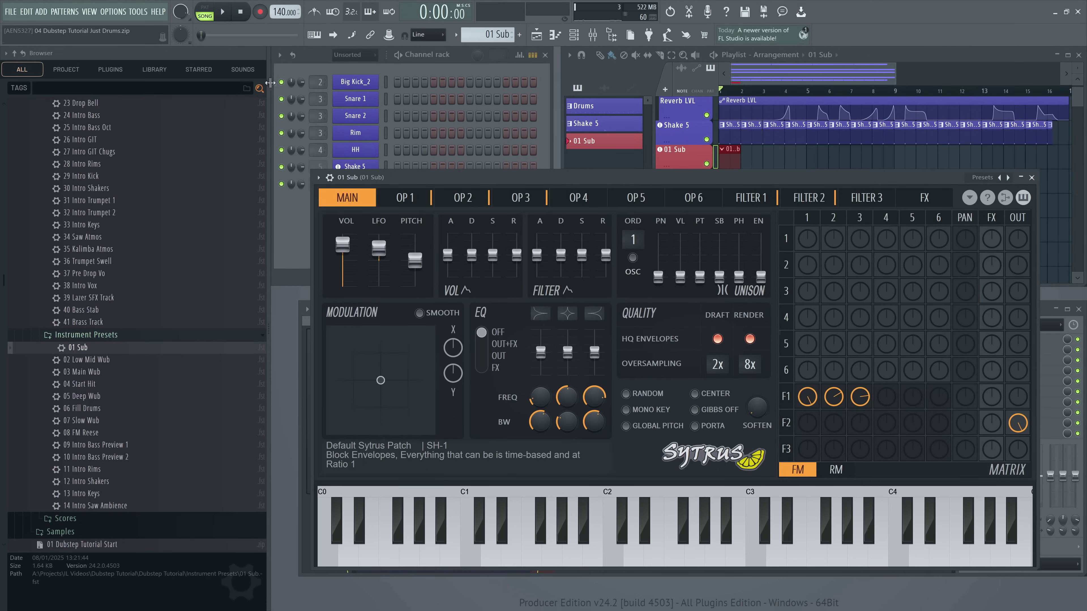
left_click(264, 13)
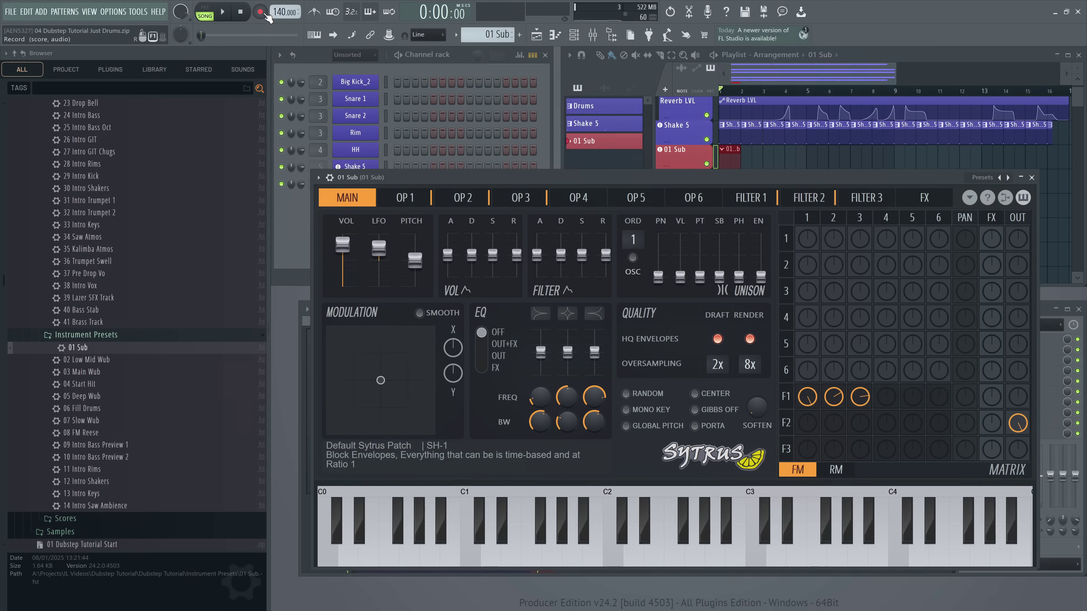
right_click(264, 13)
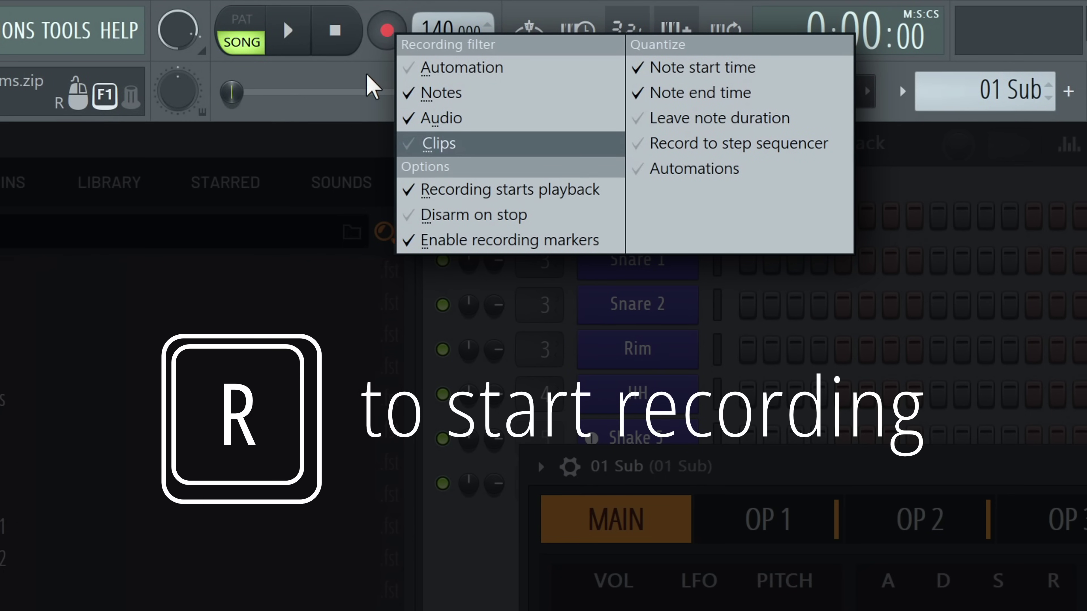
left_click(386, 30)
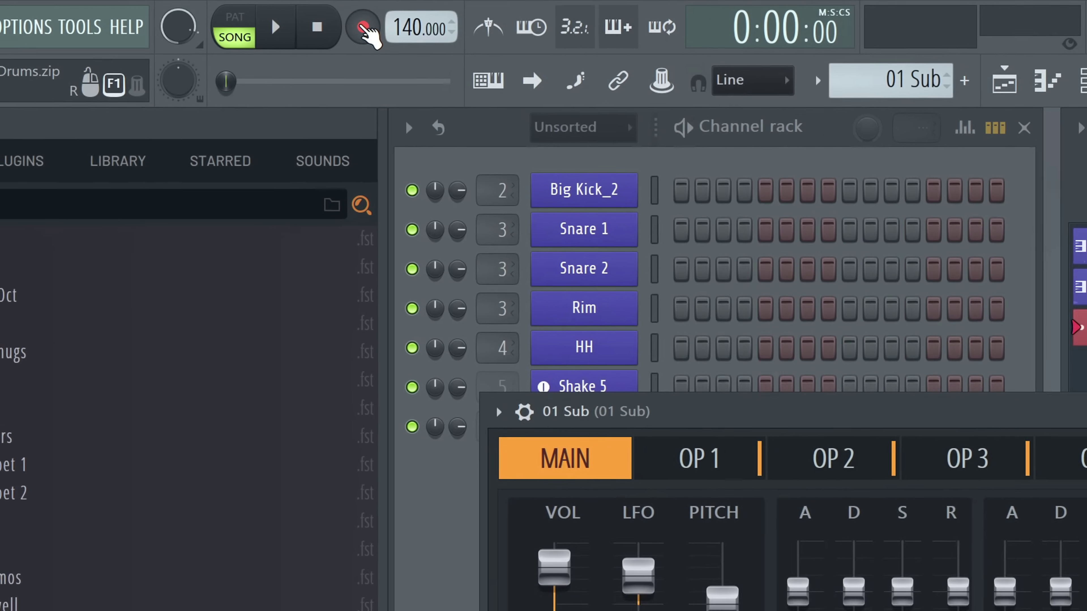
Record the sub-bass notes F2, F#2, F2, F#2, D#2 after a count-in, then stop.
key("space")
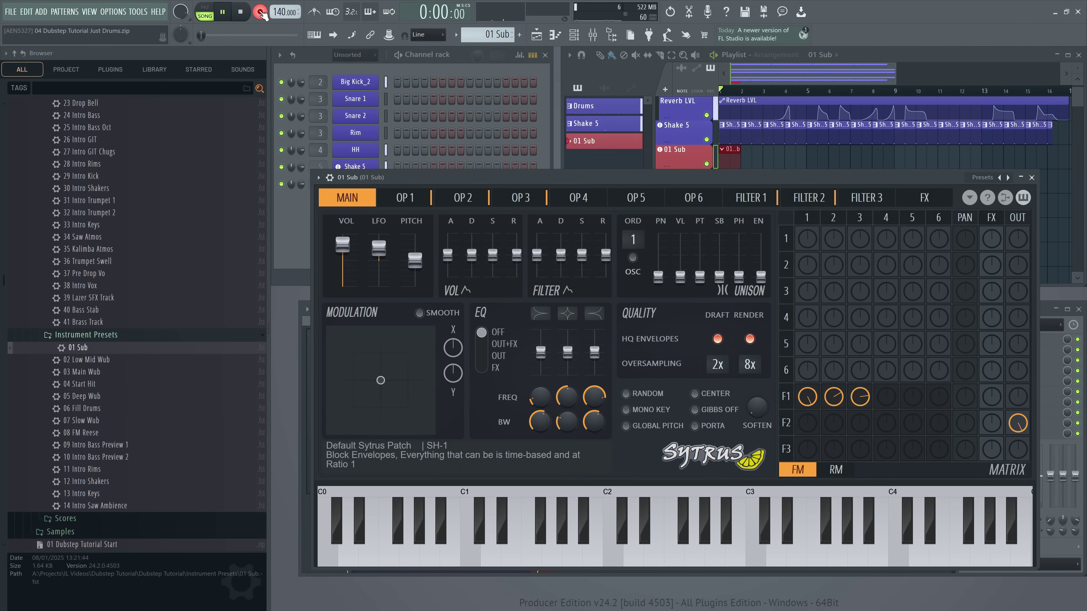
key("v")
key("g")
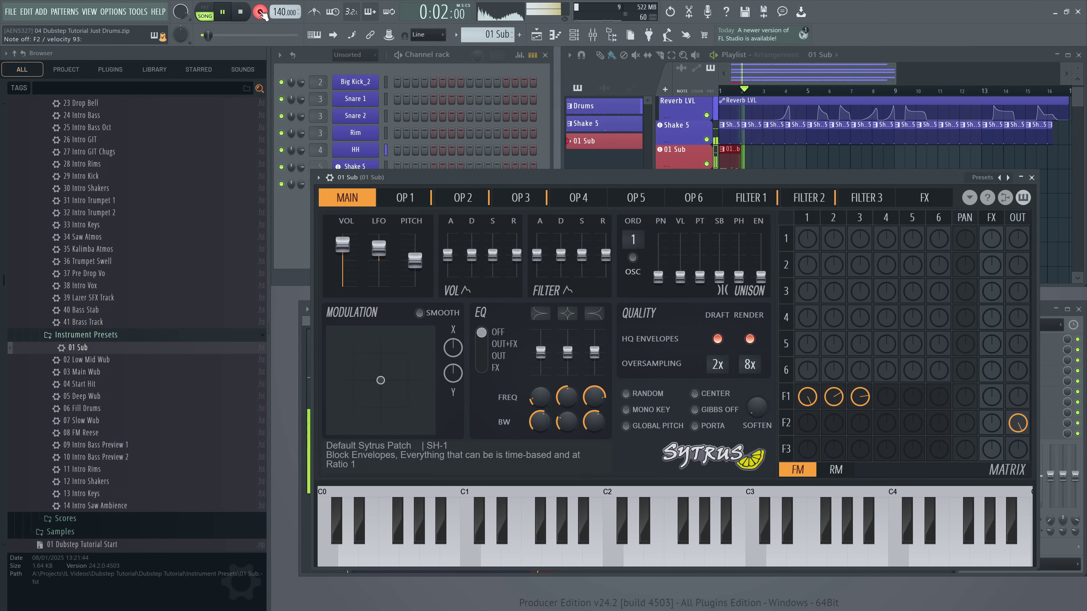
key("v")
key("g")
key("d")
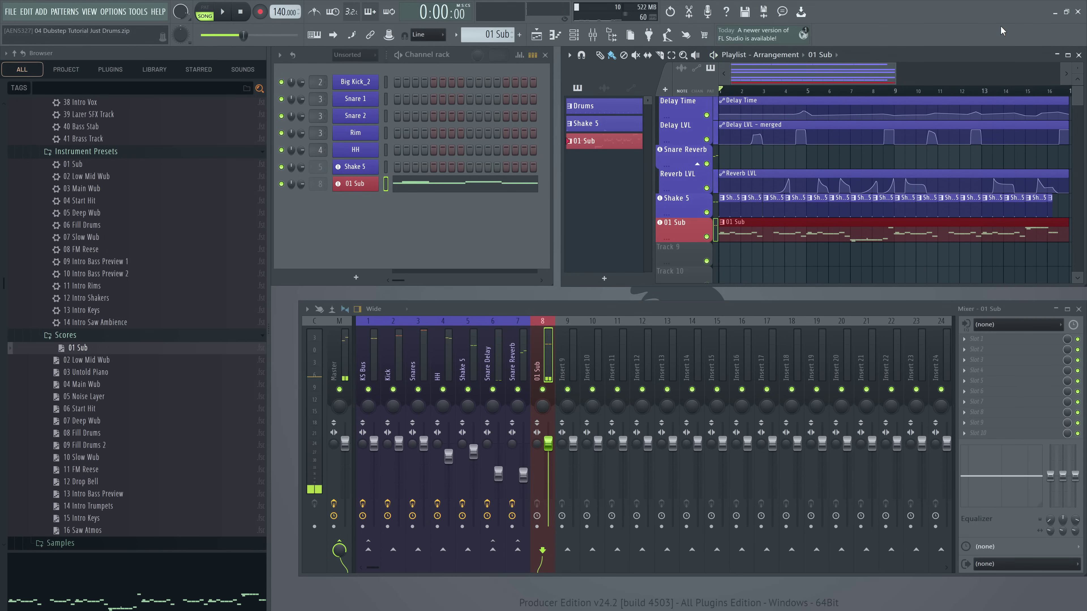
key("space")
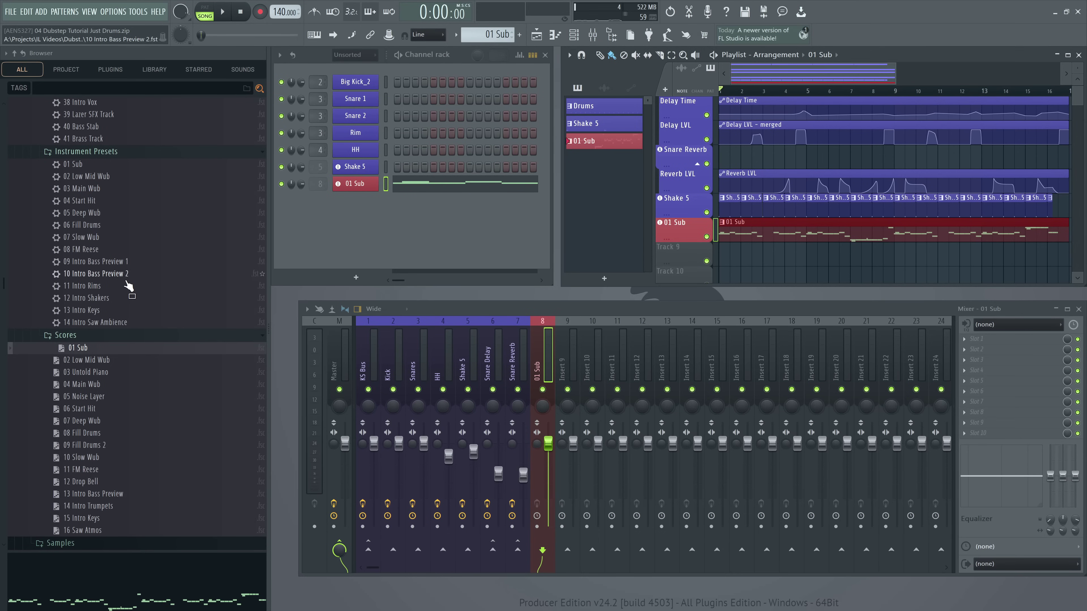
Place 02 Low Mid Wub on playlist Track 9 and lower its mixer fader to about -4 dB.
left_click_drag(128, 286, 683, 253)
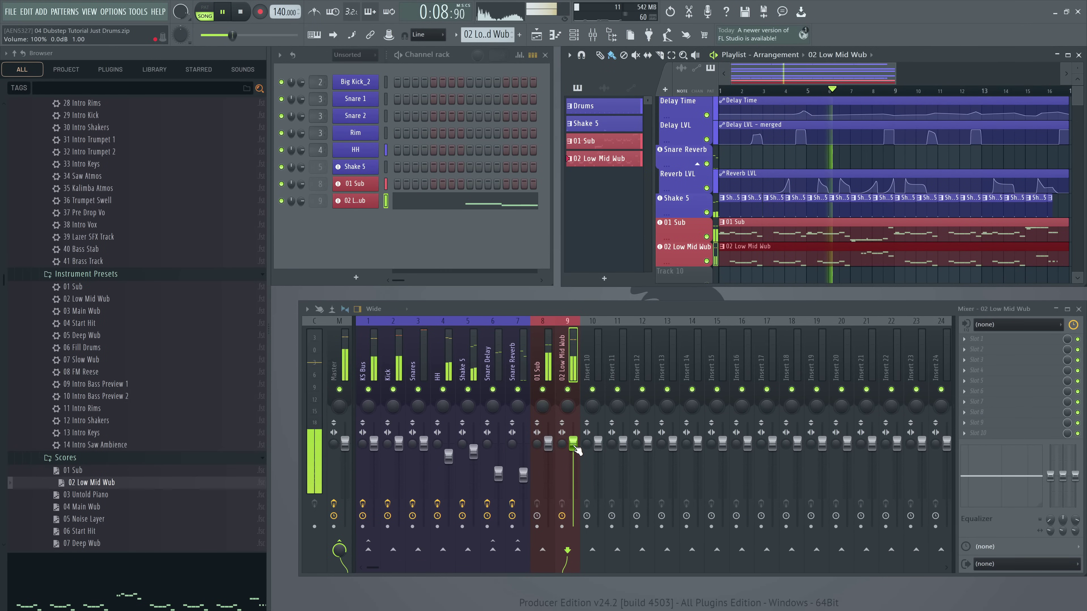
left_click_drag(577, 449, 576, 465)
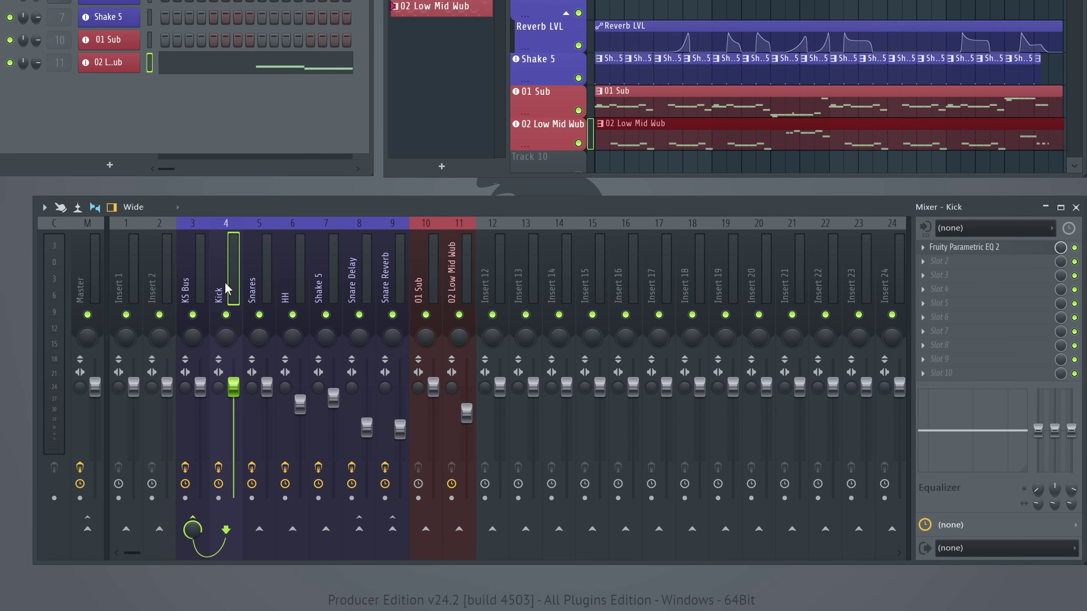
Load the saved sidechain state into Insert 1 and rename it SC Kick.
key("Right")
left_click(125, 535)
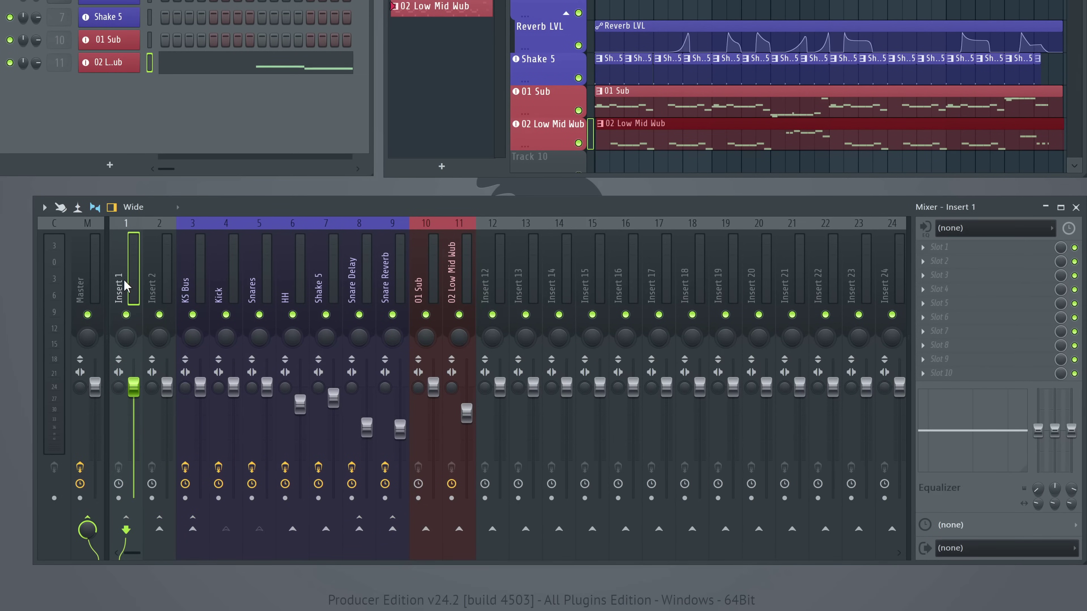
right_click(128, 286)
mouse_move(214, 294)
left_click(364, 477)
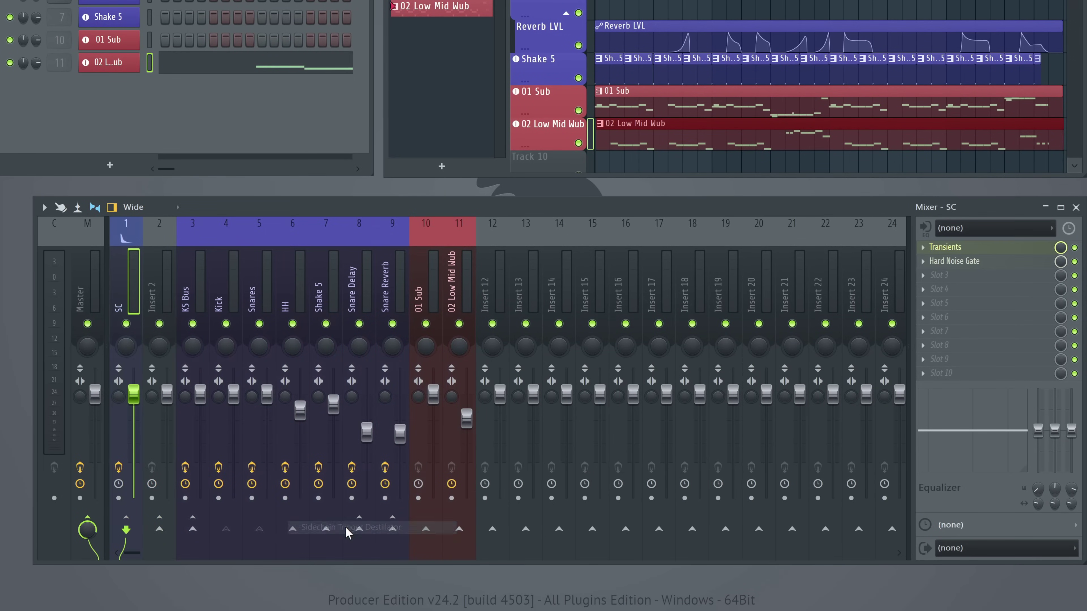
key("F2")
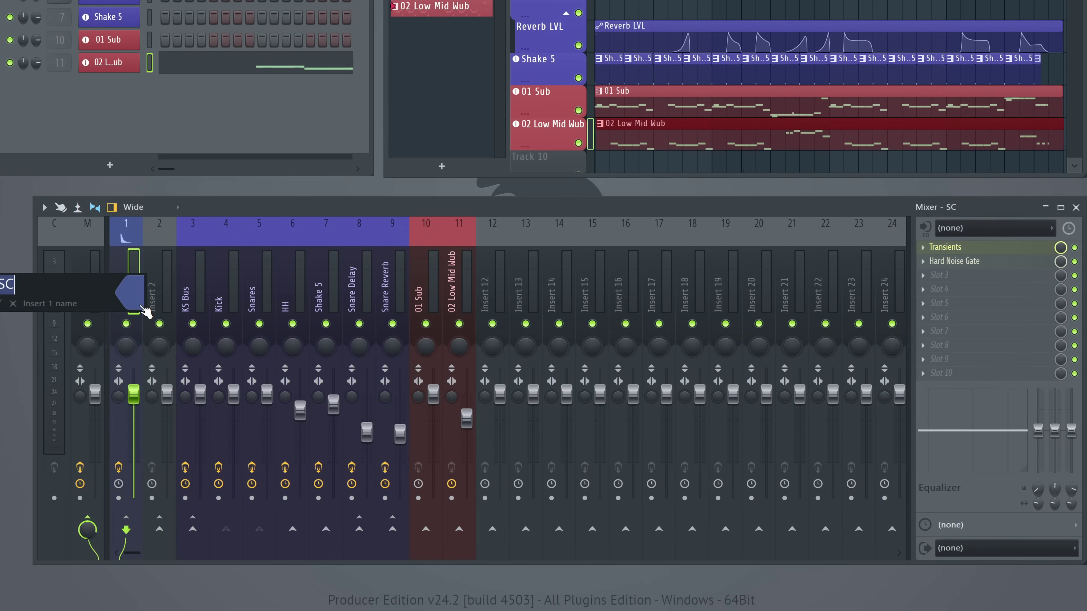
type("Kick")
key("Return")
Load the sidechain trigger state into Insert 2 and rename it SC with Snare.
right_click(146, 305)
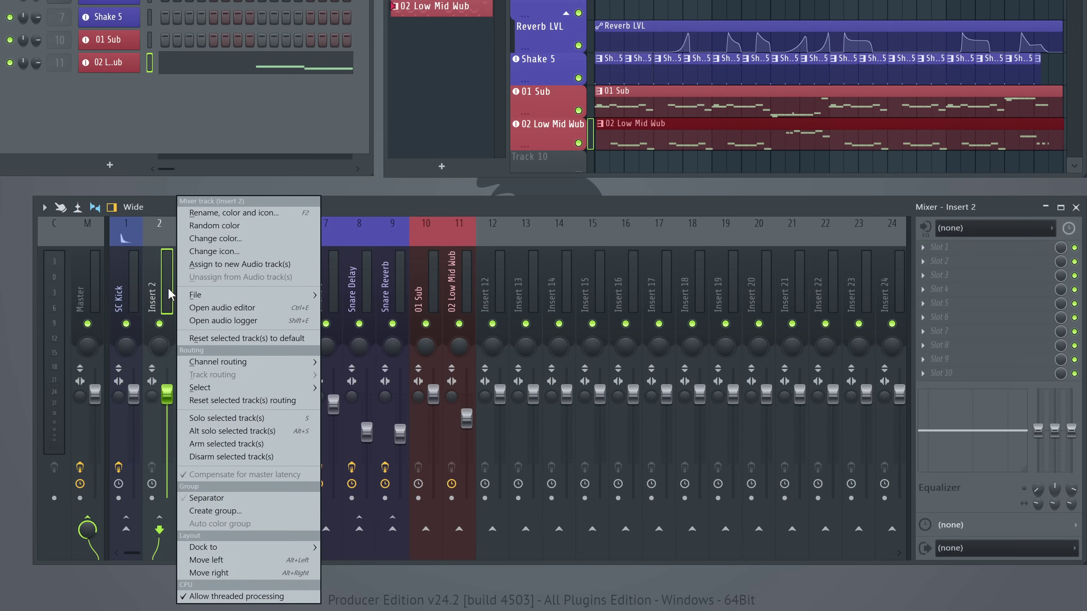
mouse_move(257, 295)
left_click(420, 528)
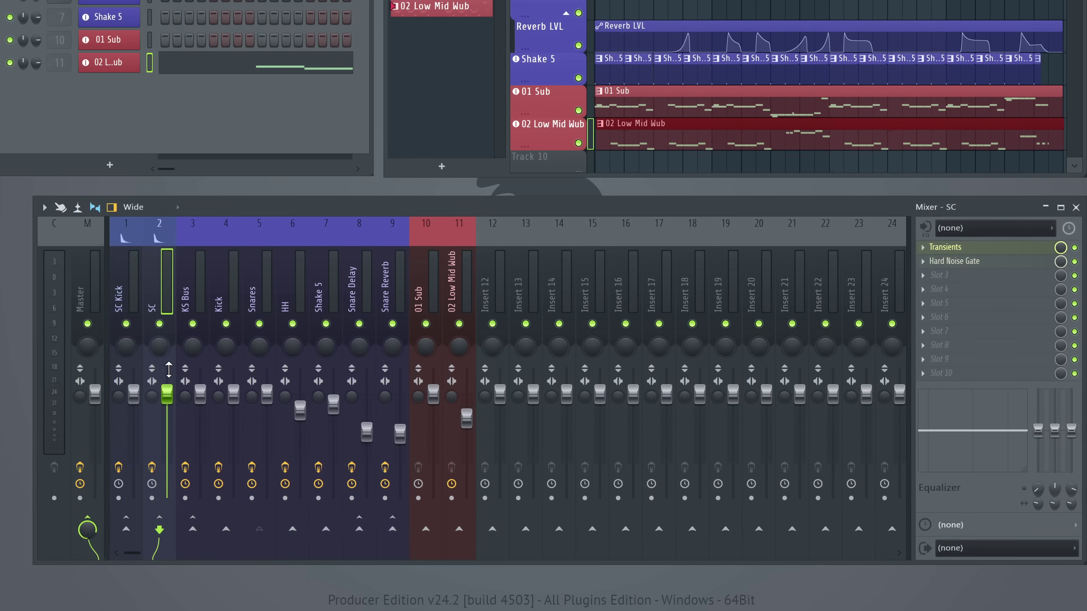
key("F2")
type("SC with Snare")
key("Return")
Sidechain the SC Kick track exclusively into the 01 Sub track.
left_click(133, 289)
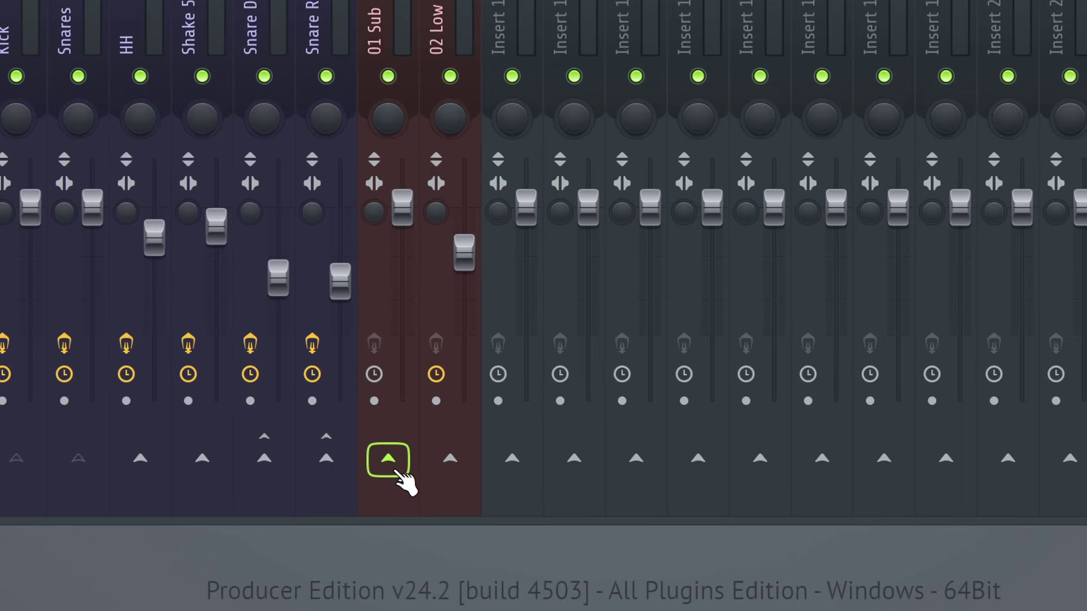
right_click(397, 470)
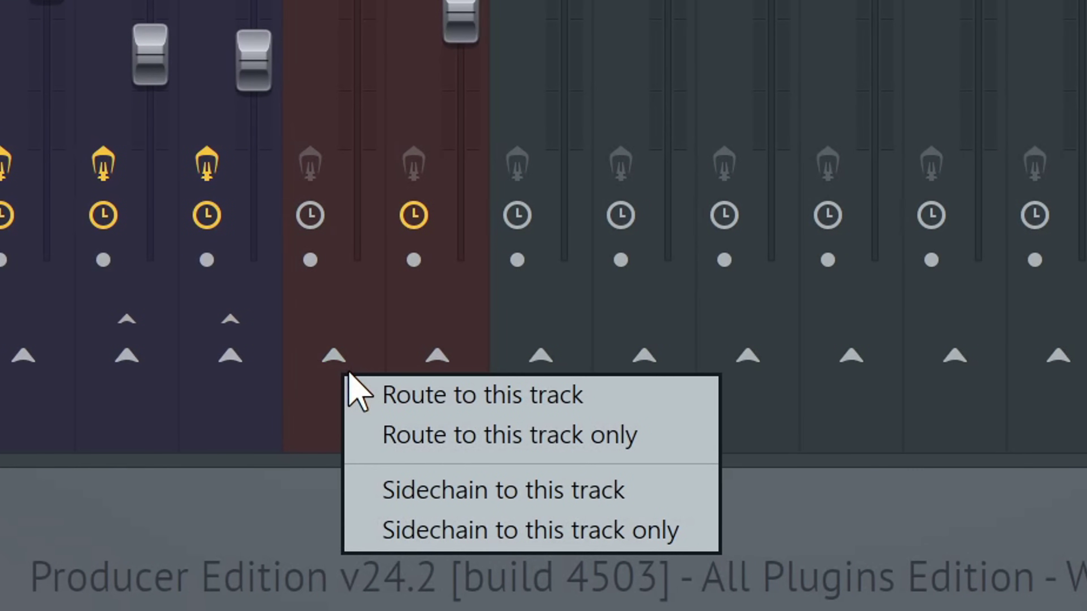
left_click(474, 548)
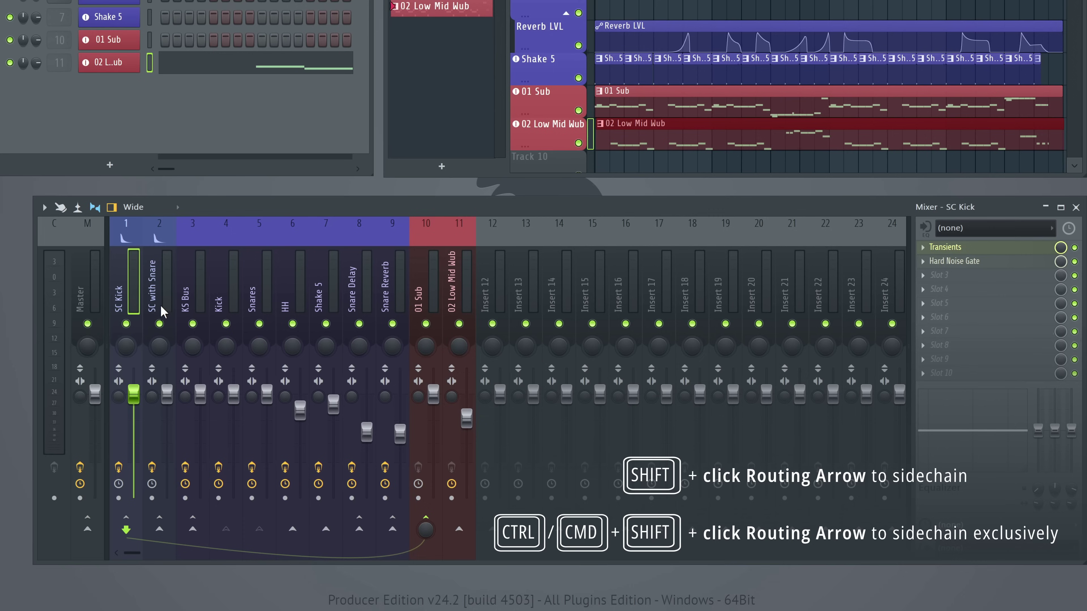
Load the 04 Sub Bass effect chain onto the 01 Sub mixer track 10.
left_click(162, 309)
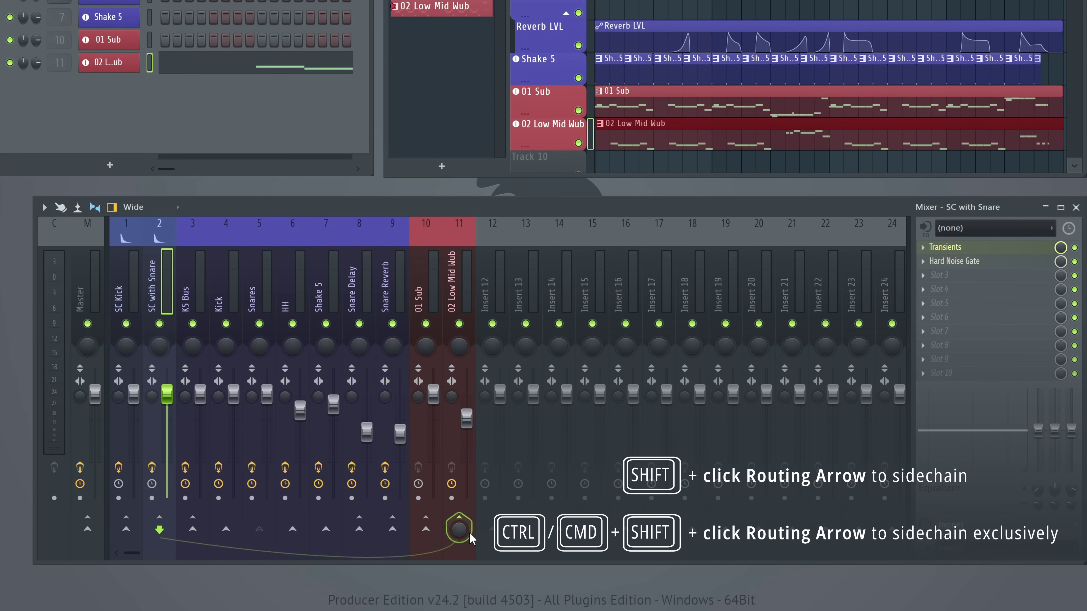
left_click(424, 307)
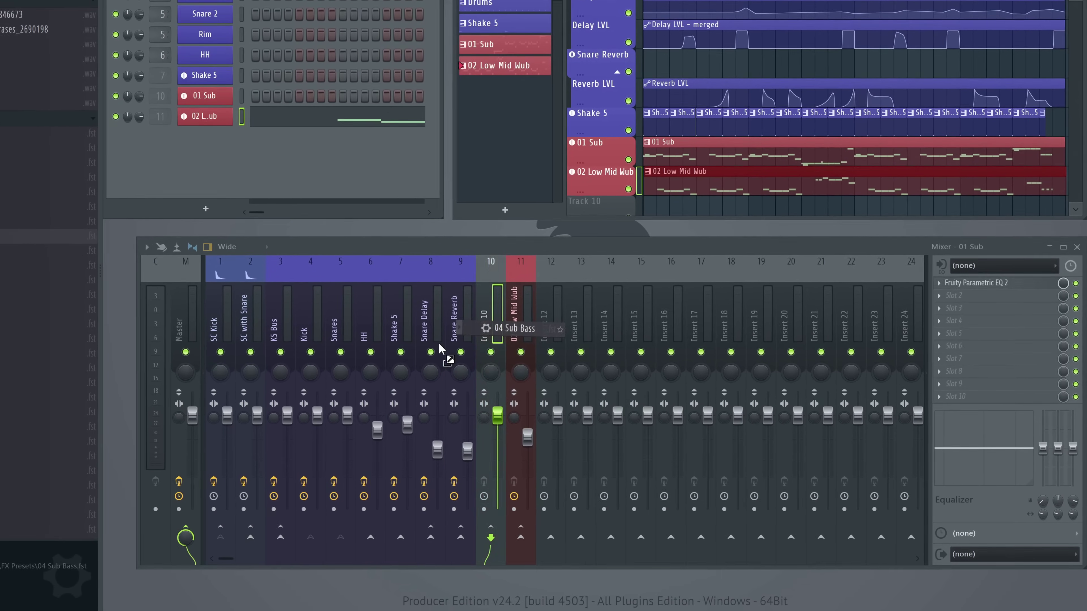
left_click_drag(439, 349, 491, 338)
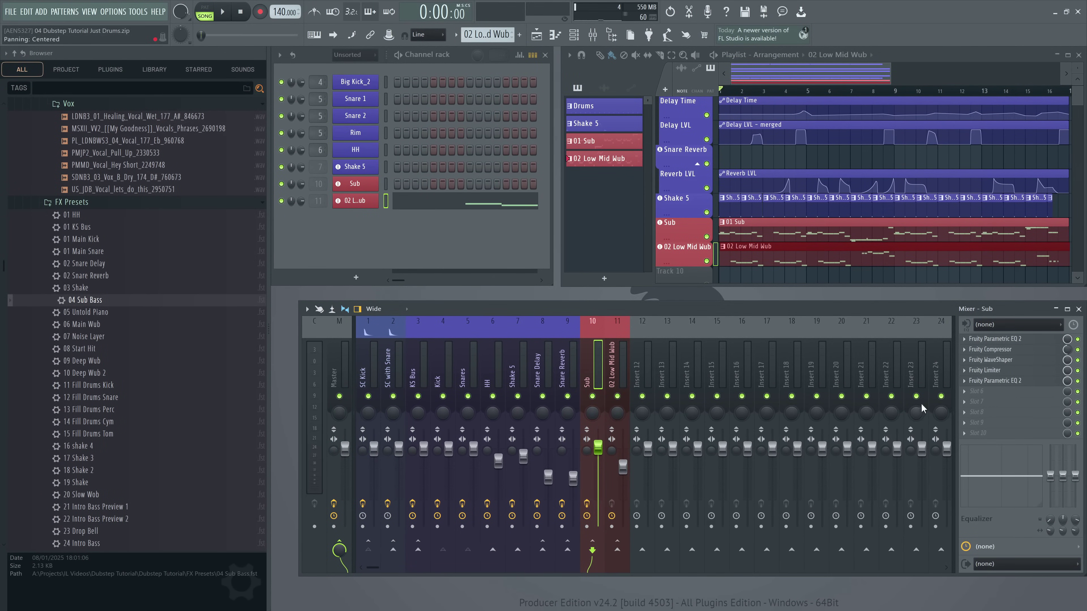
Check the Sub track's Fruity Limiter during playback and save its settings as a preset file.
left_click(993, 370)
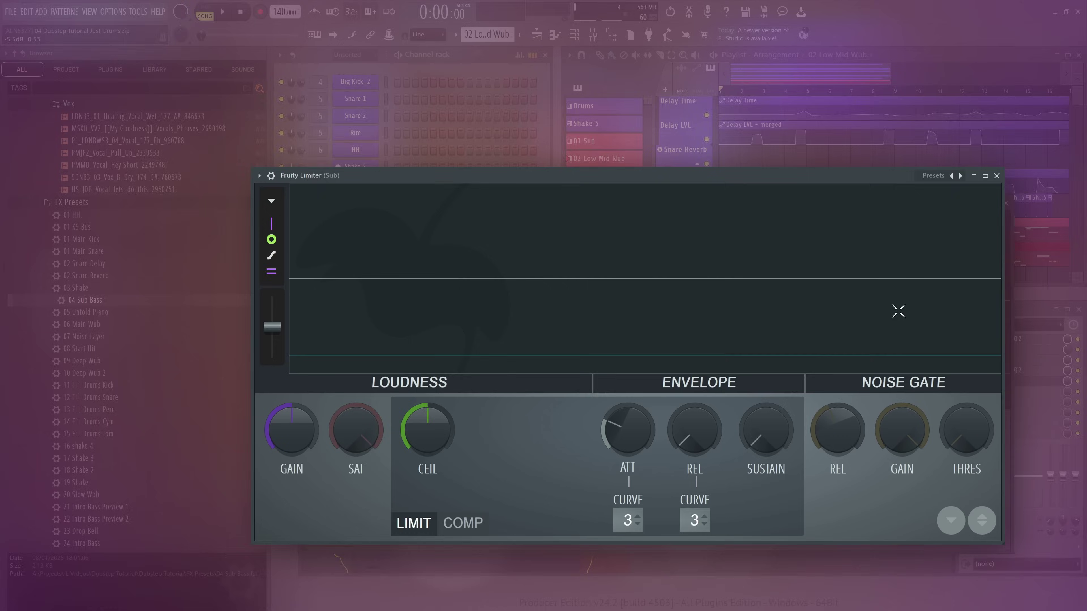
key("space")
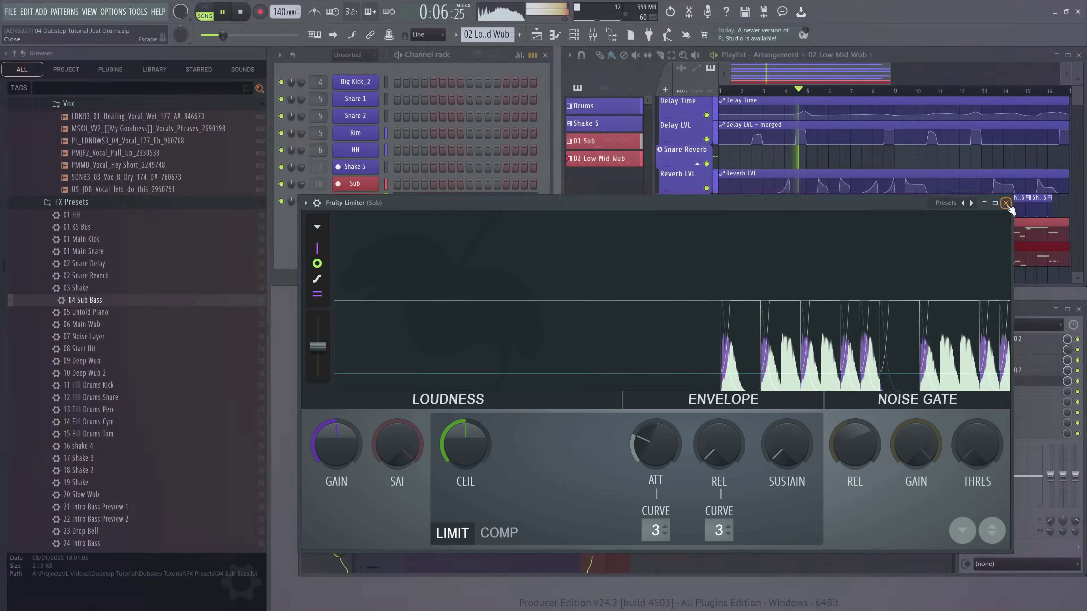
left_click(968, 91)
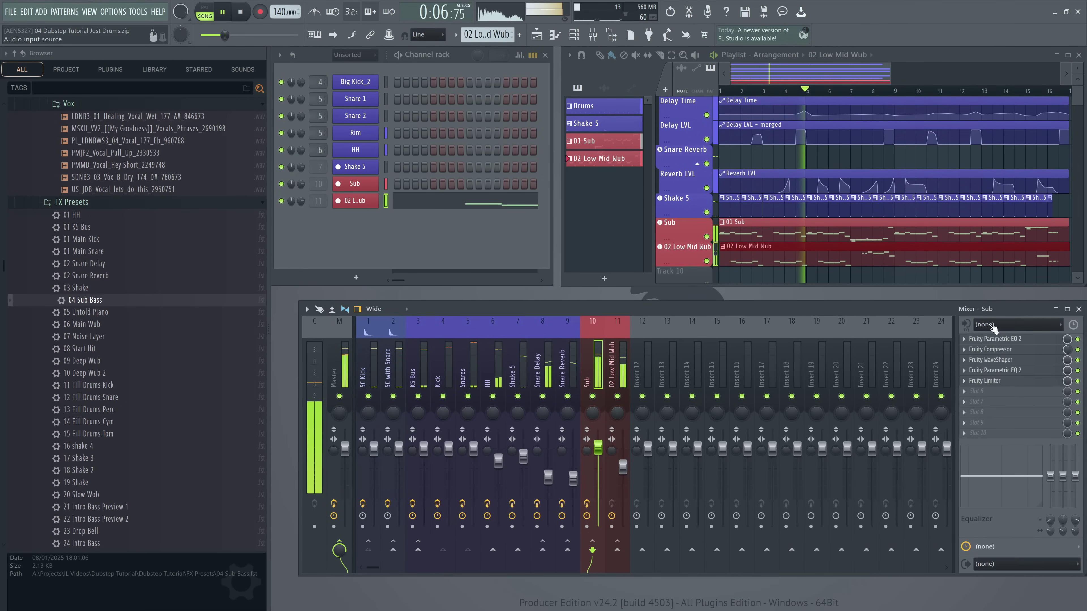
left_click(959, 387)
left_click_drag(980, 404, 626, 372)
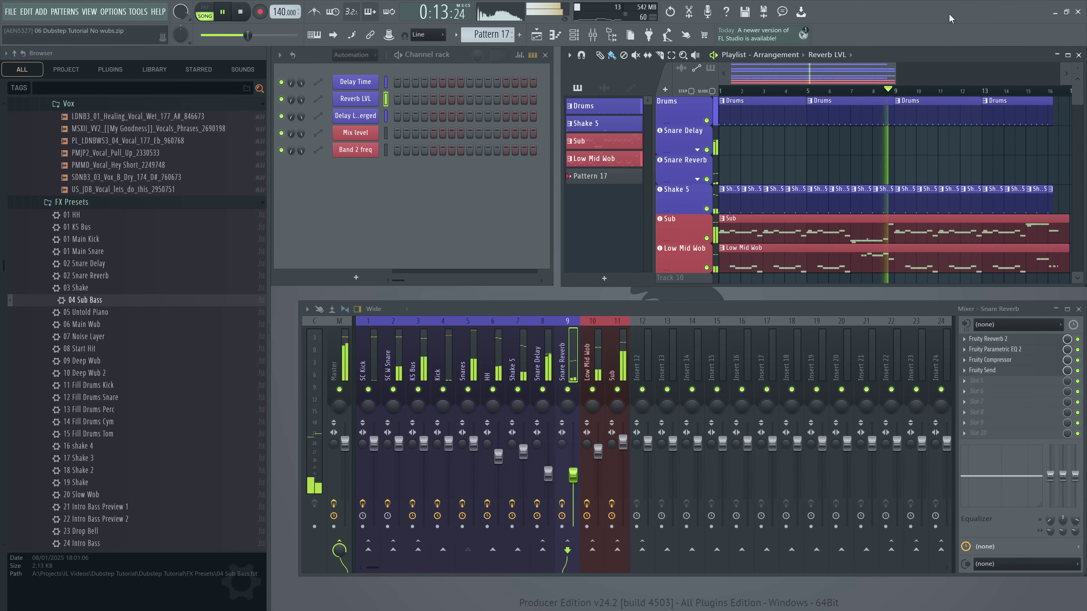
Add the Untold Piano 140 Cmin sample as an instrument track and test-play a note.
key("space")
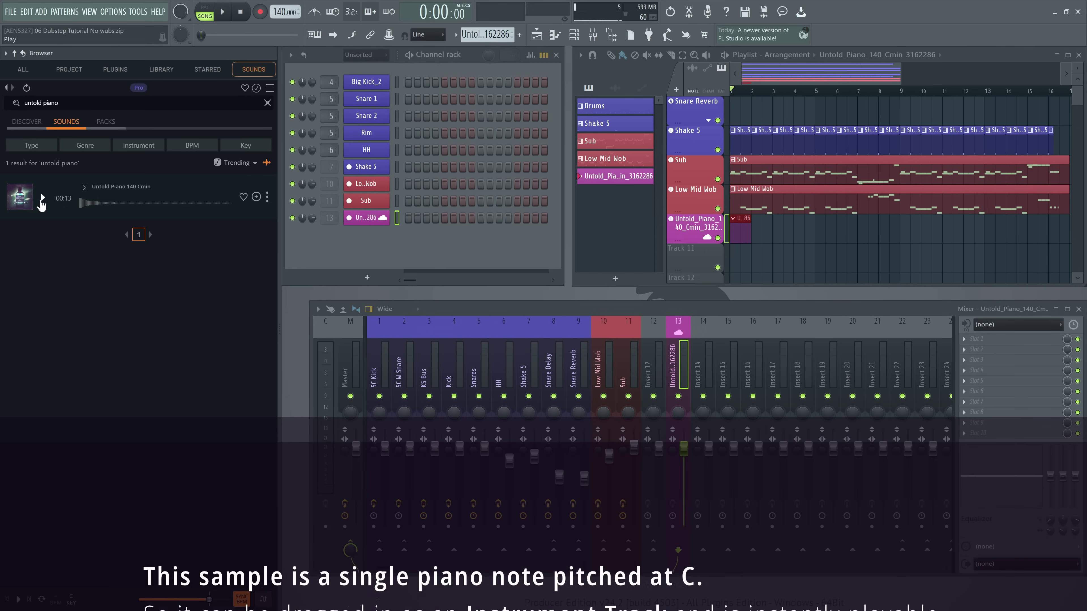
left_click(42, 200)
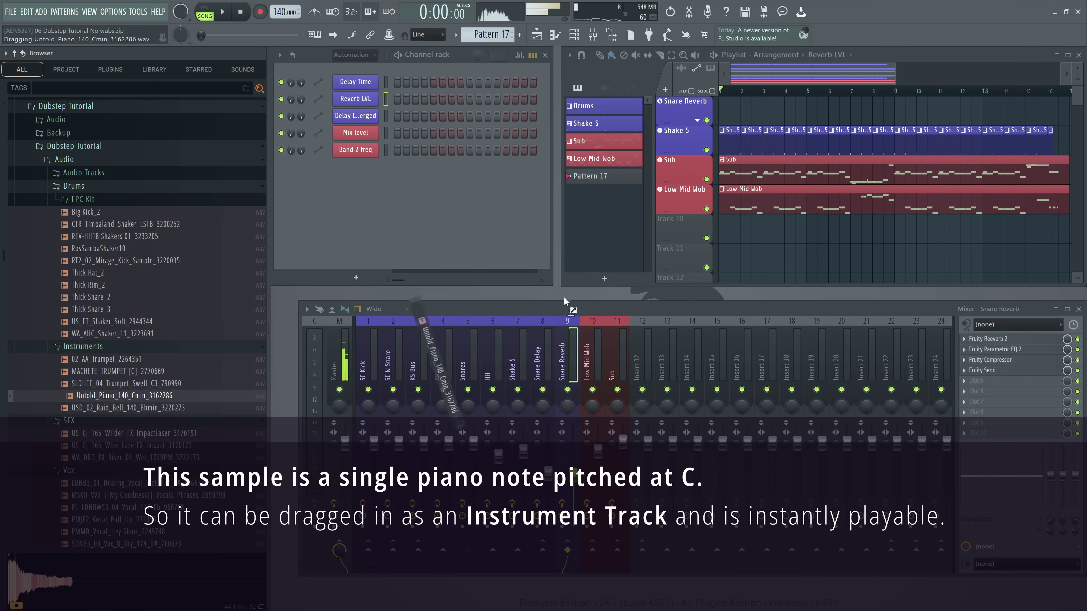
left_click_drag(564, 298, 680, 229)
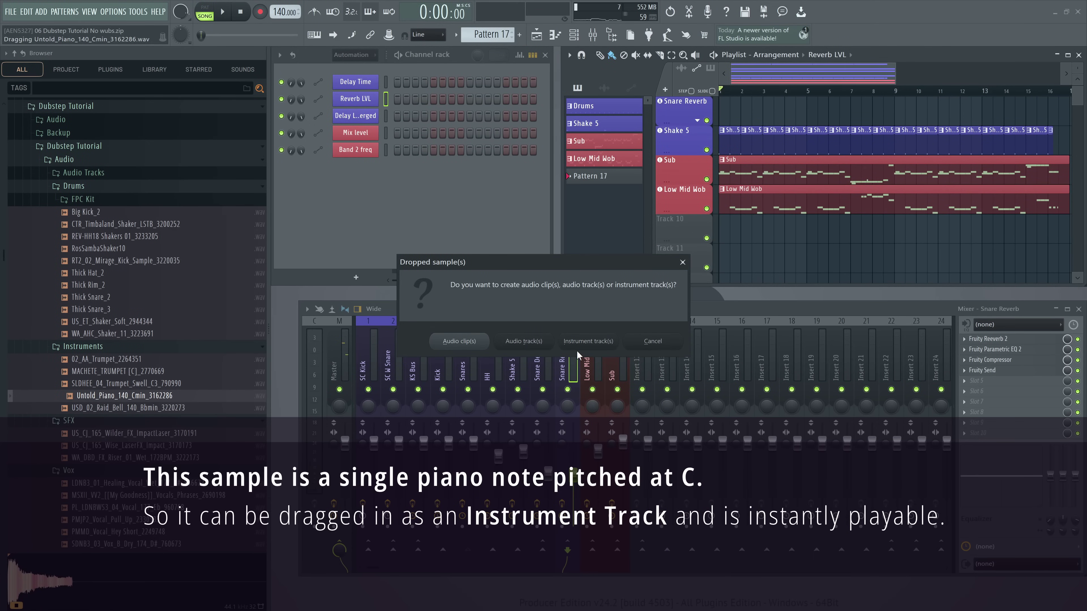
left_click(584, 342)
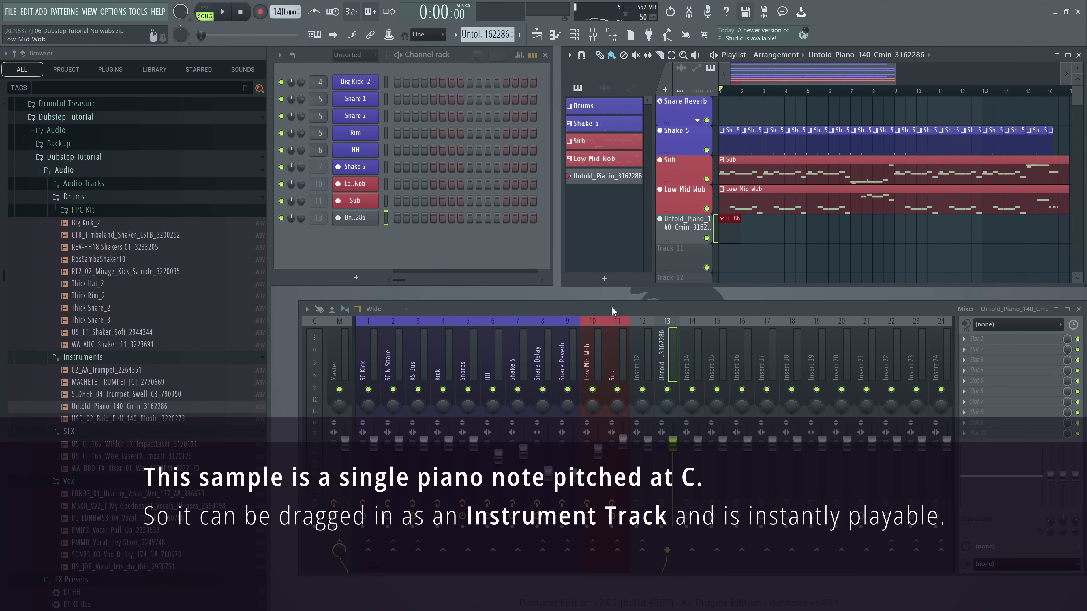
key("r")
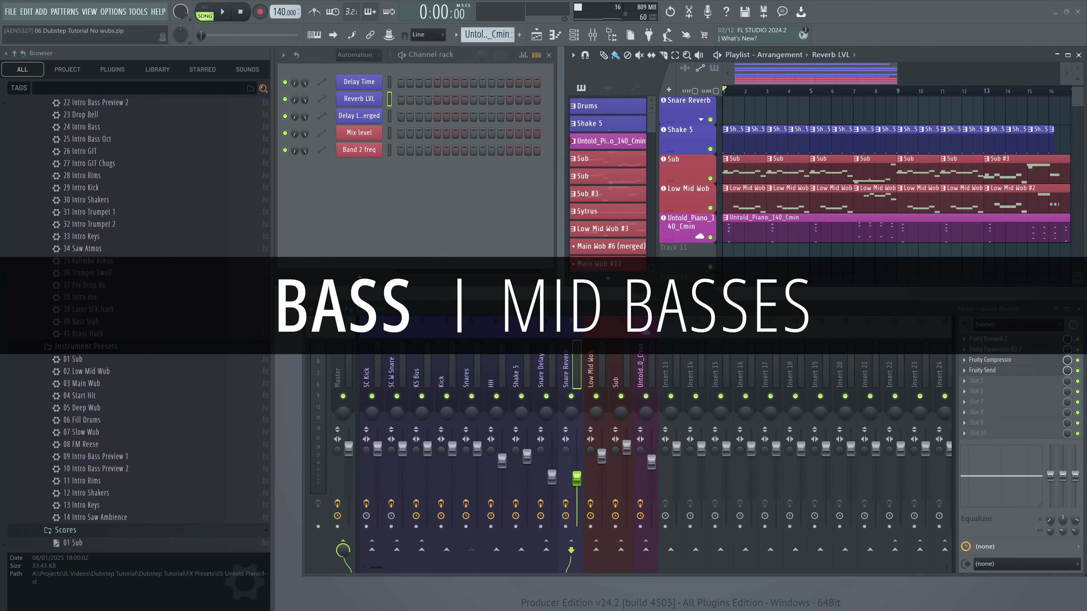
Load the 03 Main Wub preset into the project and play the arrangement.
double_click(88, 385)
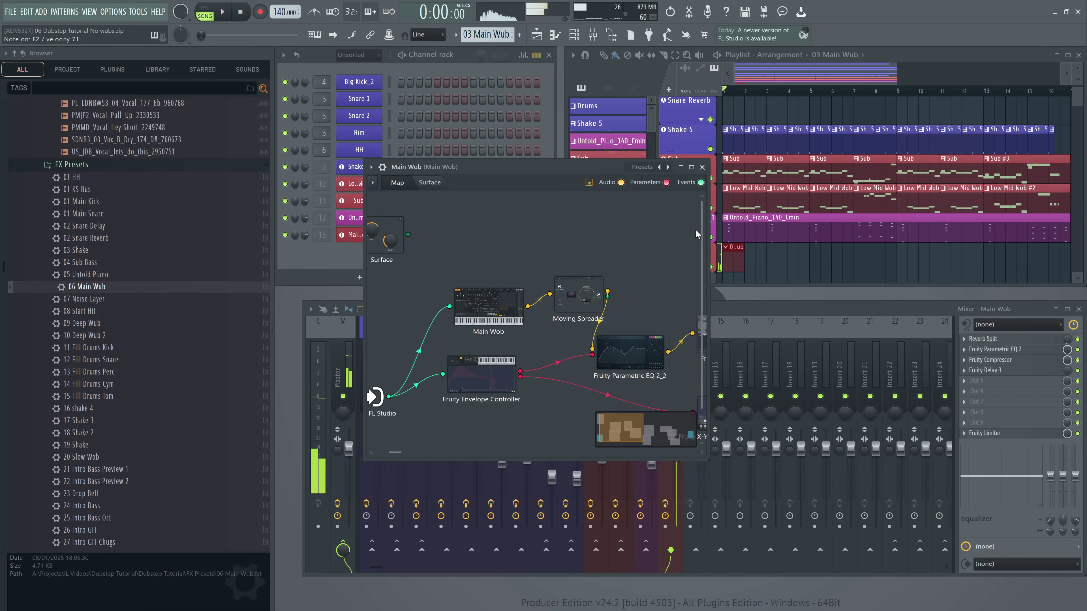
left_click(703, 167)
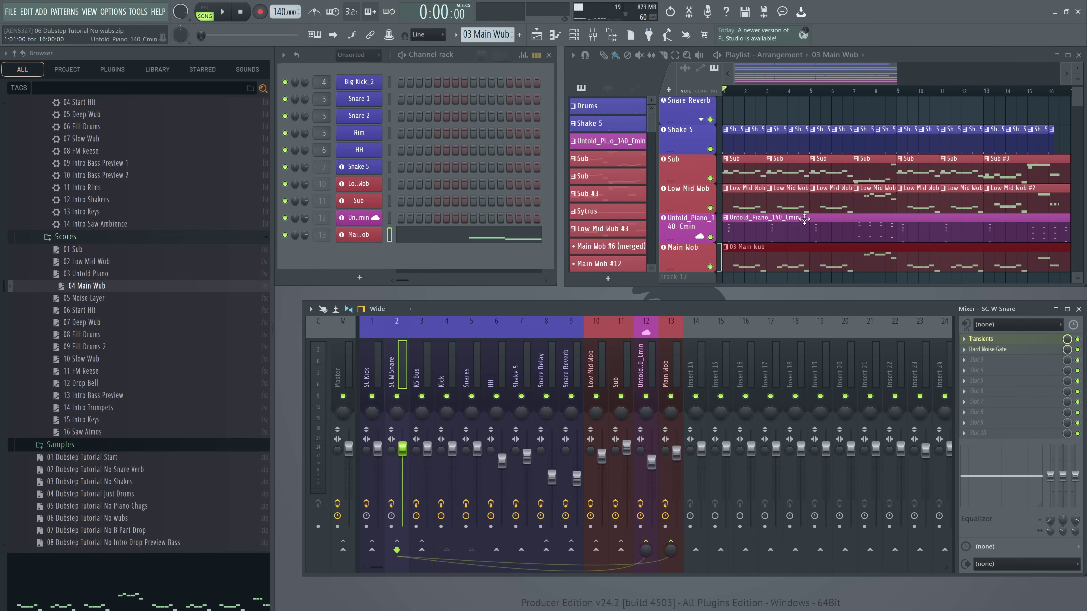
key("space")
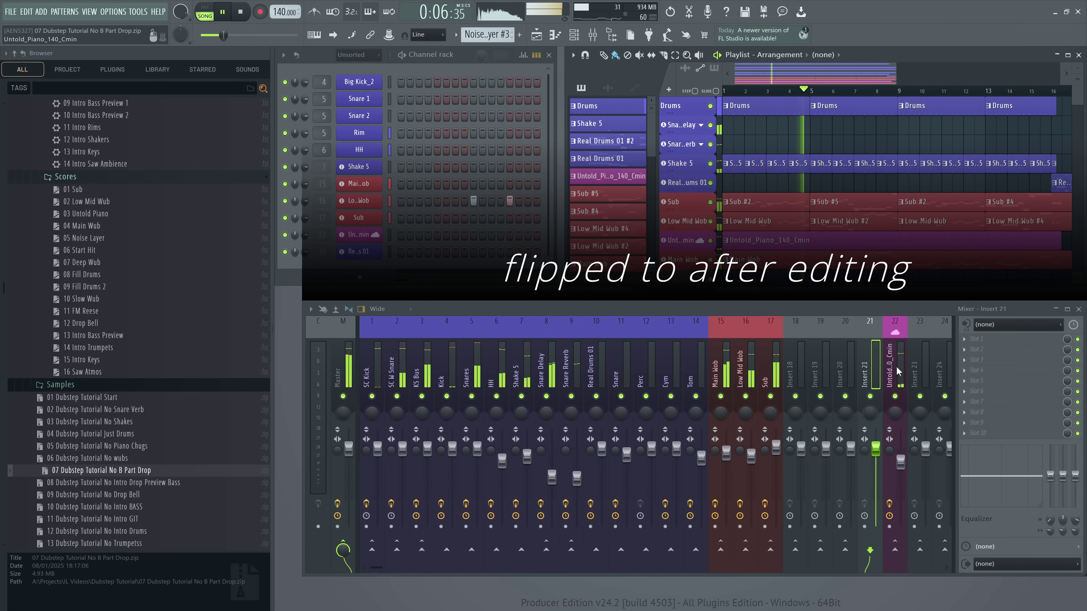
Clone the Main Wob track into a Noise Layer track and solo its mixer insert.
left_click(892, 376)
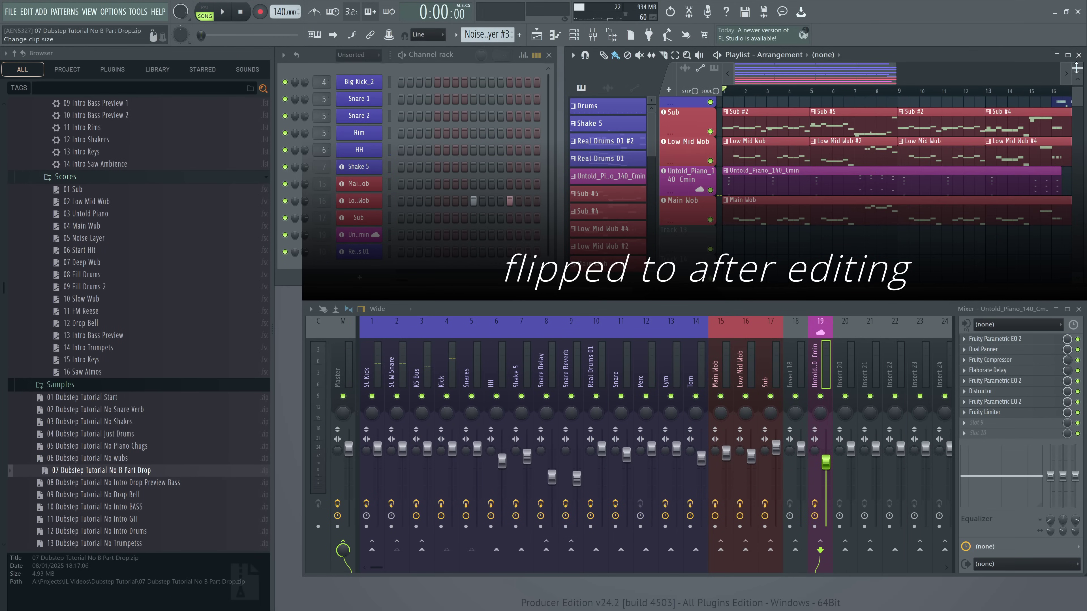
scroll(85, 347, "up", 8)
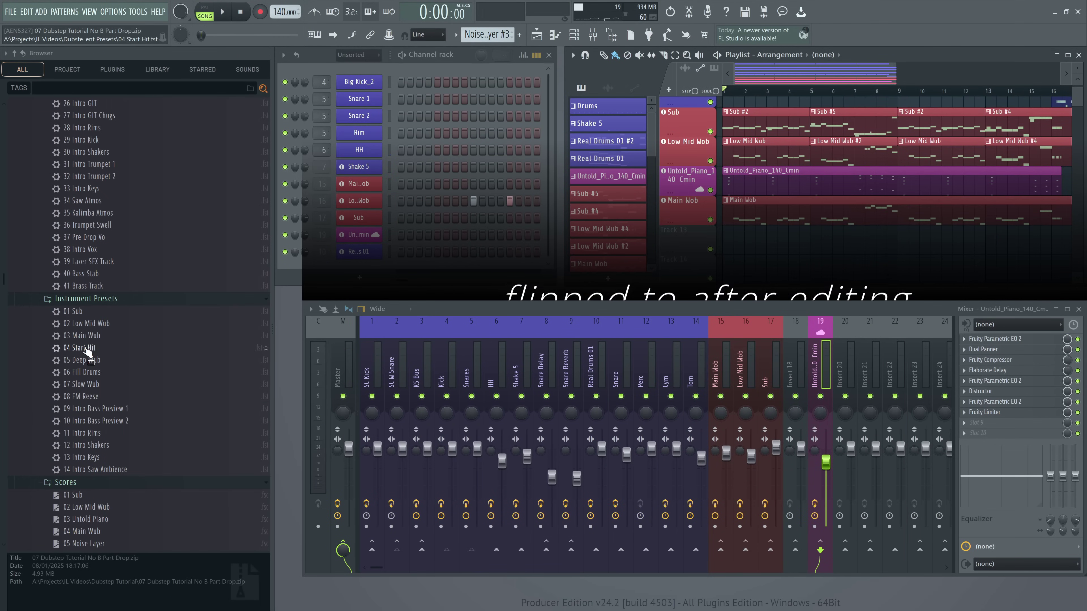
right_click(687, 198)
left_click(707, 435)
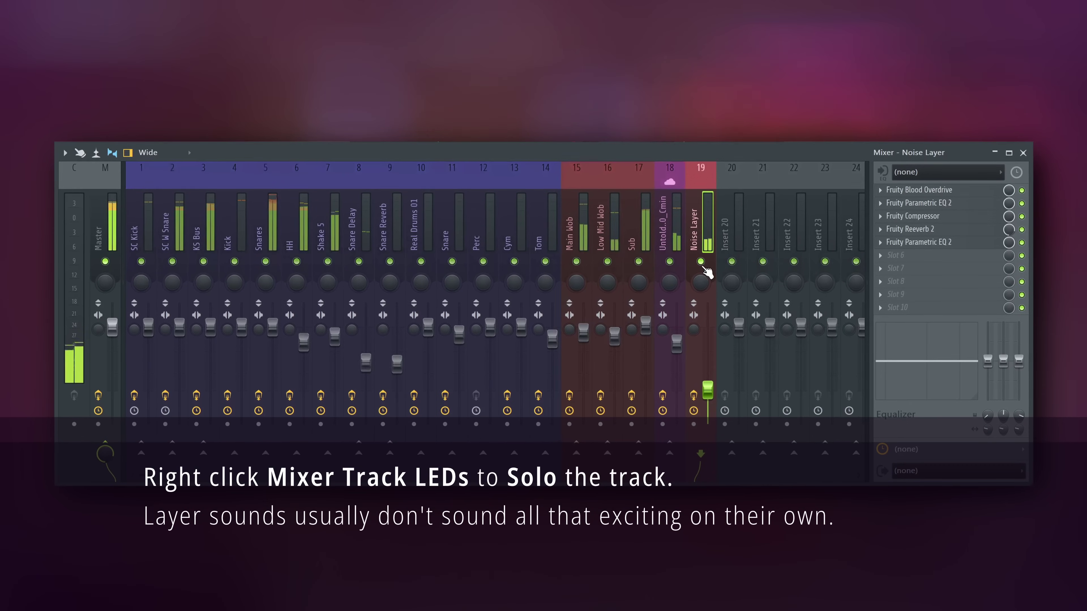
right_click(815, 396)
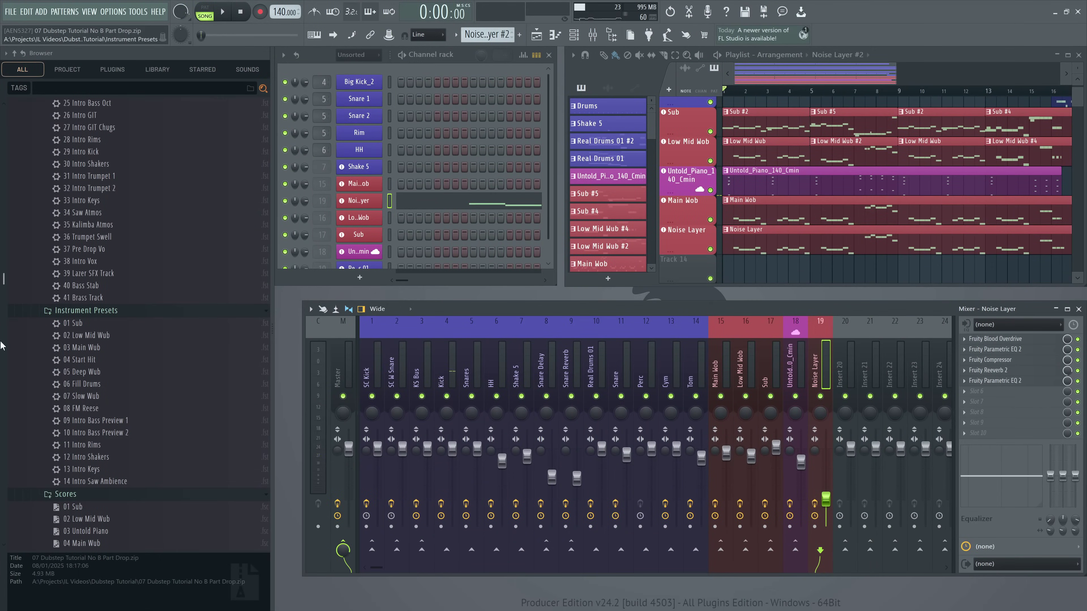
Add the 04 Start Hit preset as a new playlist track and close its patcher.
left_click_drag(84, 360, 695, 272)
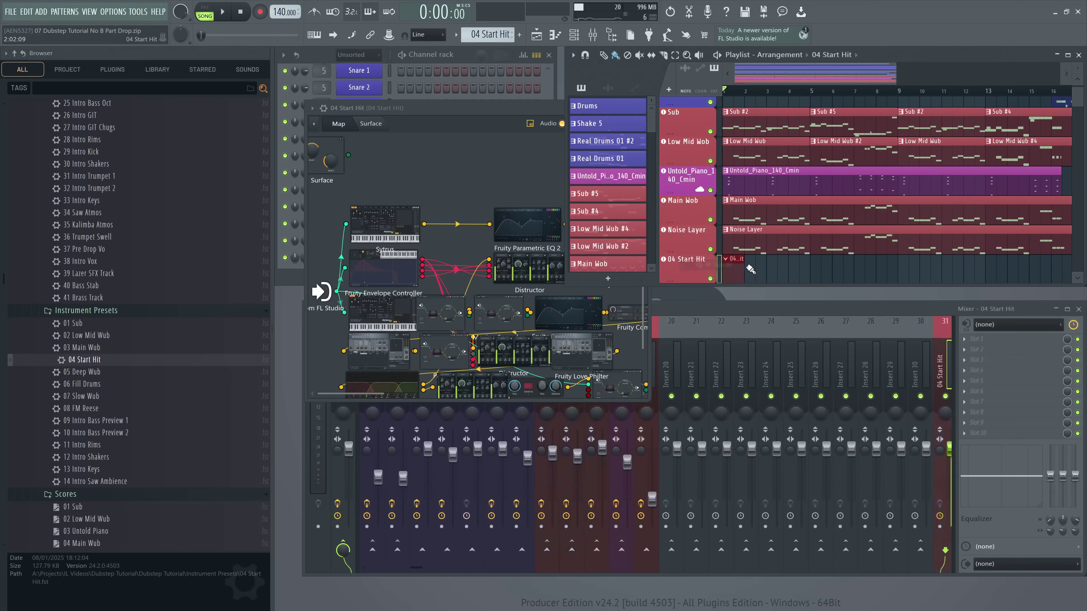
left_click(418, 109)
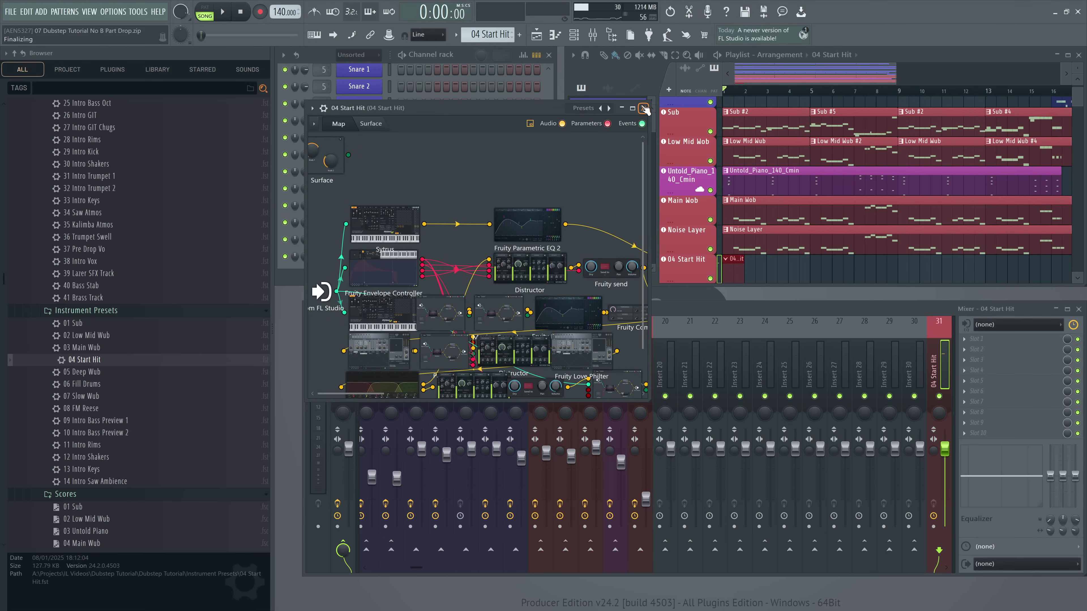
left_click(644, 108)
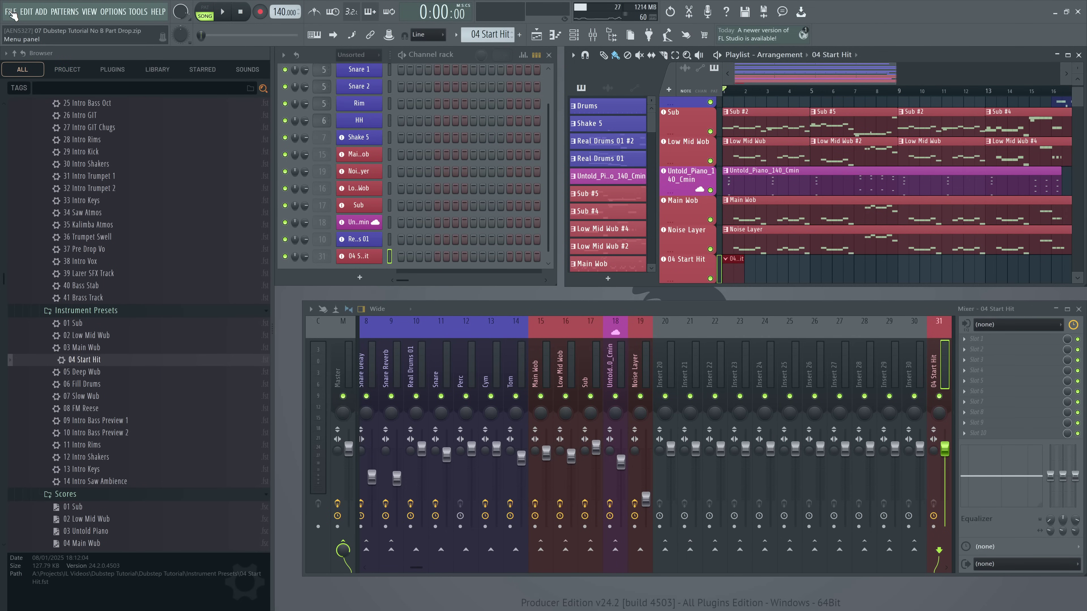
Add the 05 Deep Wub preset as a new track and show its Mix level automation.
scroll(684, 202, "down", 1)
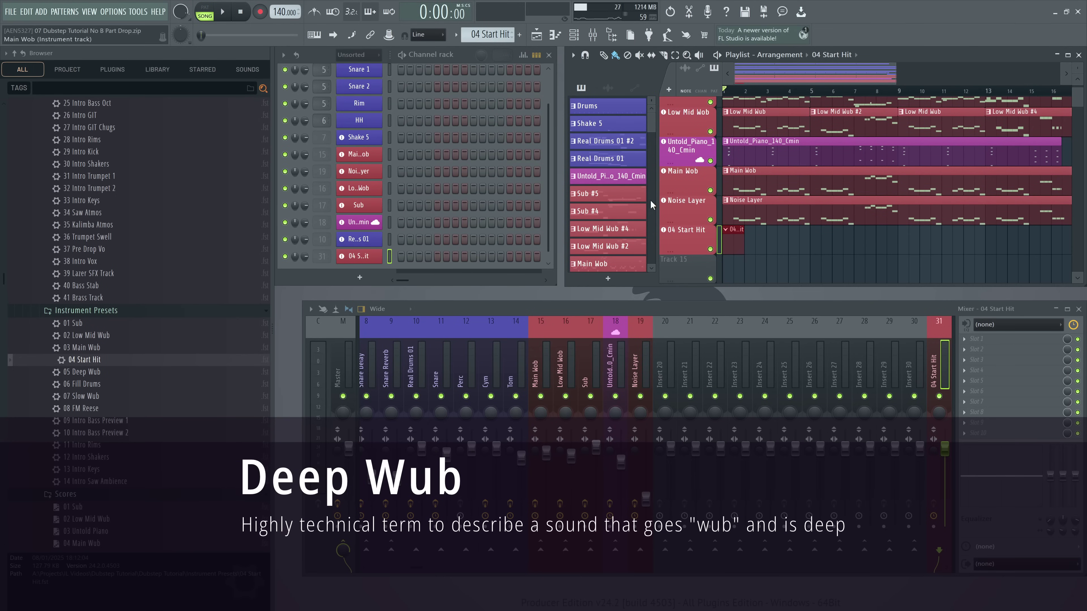
left_click_drag(69, 373, 621, 297)
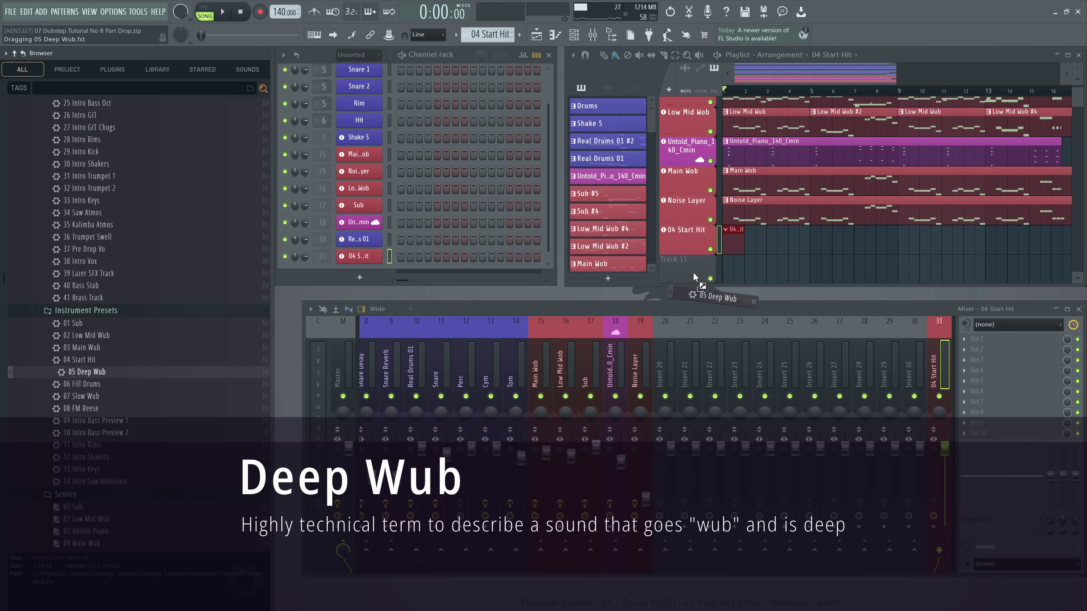
left_click_drag(694, 274, 696, 276)
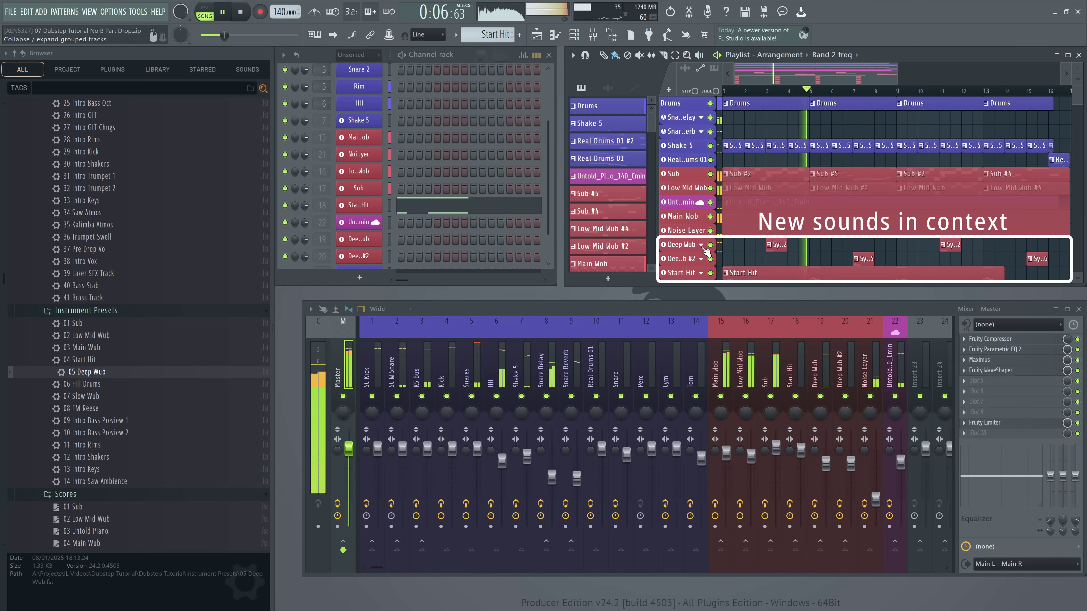
left_click(700, 245)
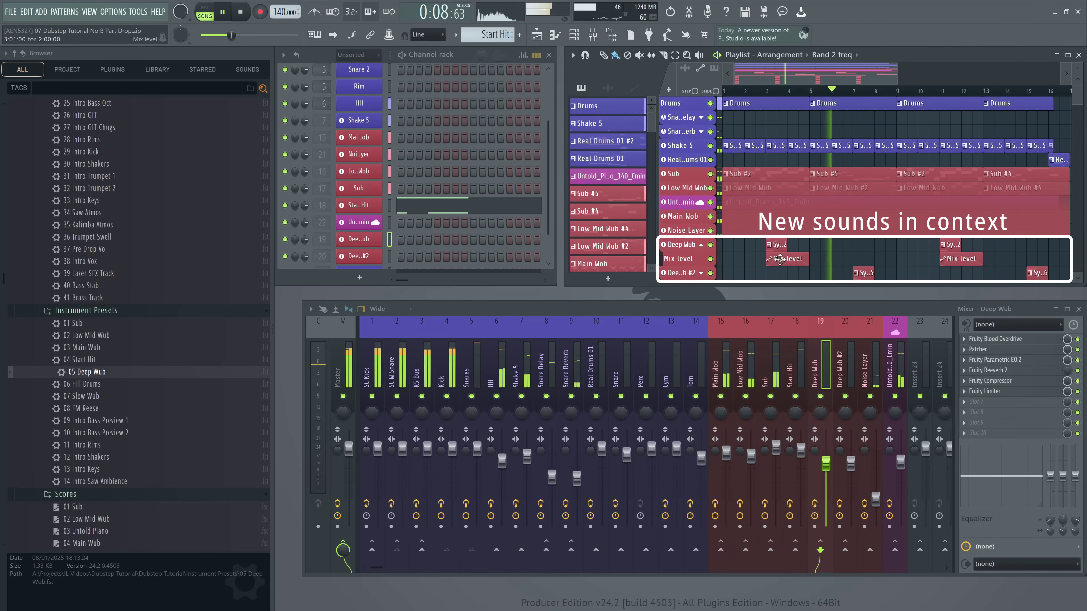
scroll(818, 252, "down", 2)
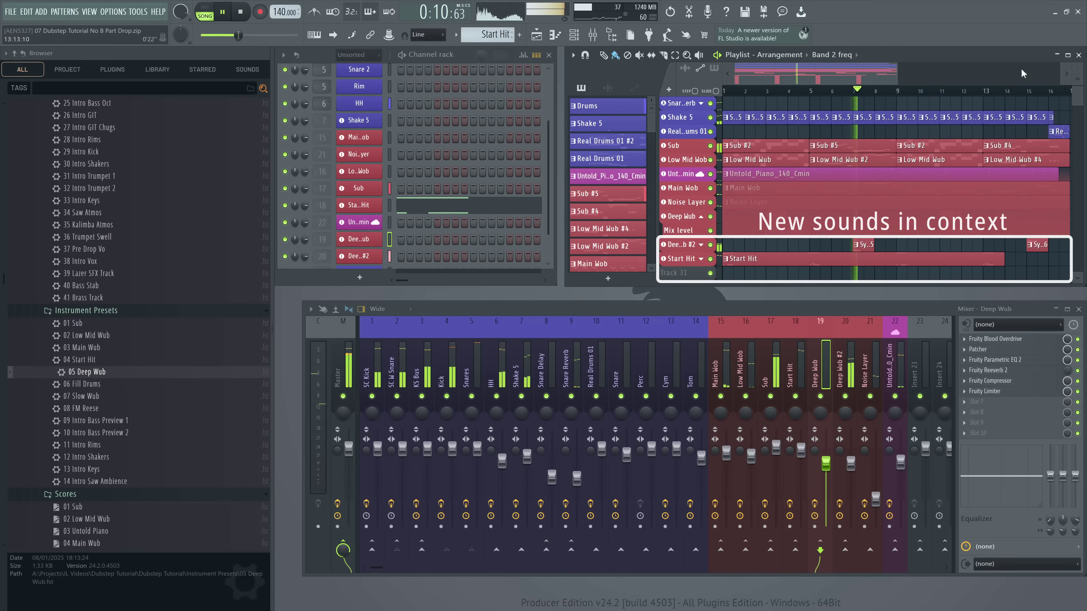
scroll(764, 182, "up", 3)
key("space")
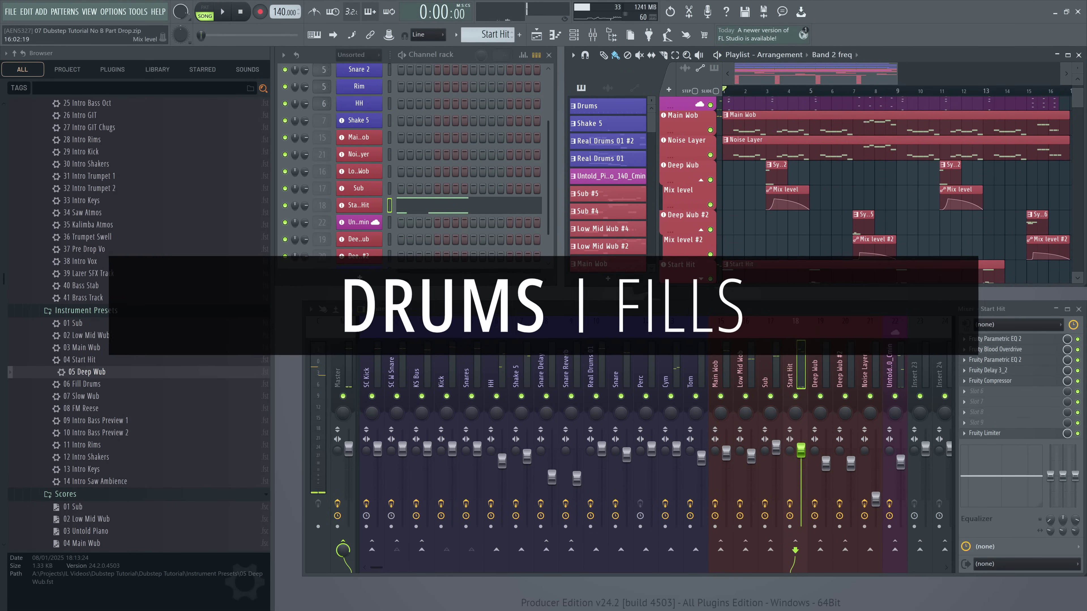
Select every playlist clip and duplicate them all into bars 17–32.
scroll(796, 128, "up", 5)
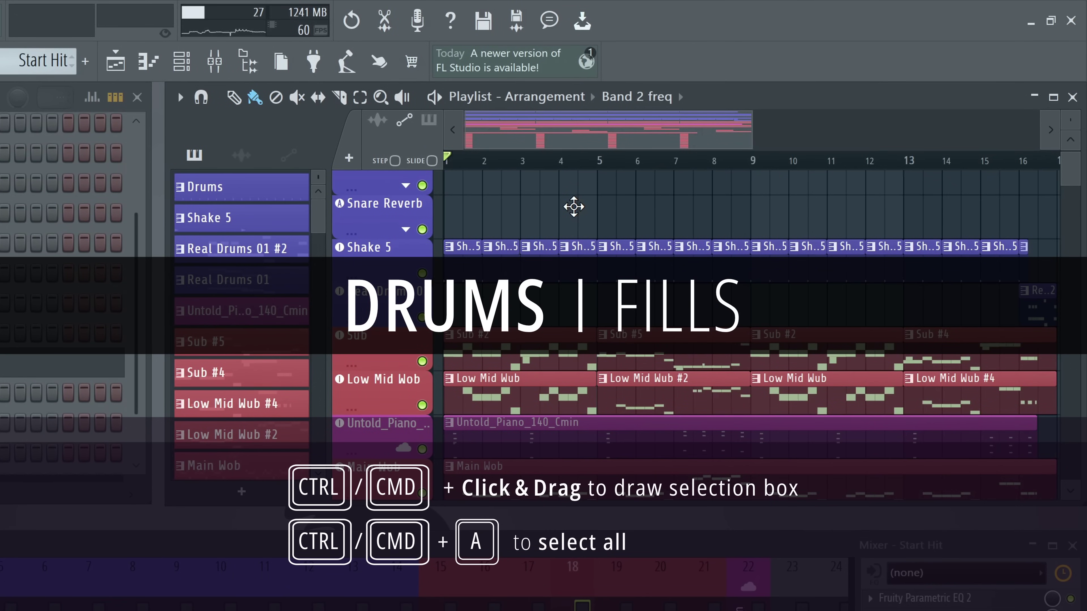
key("ctrl+a")
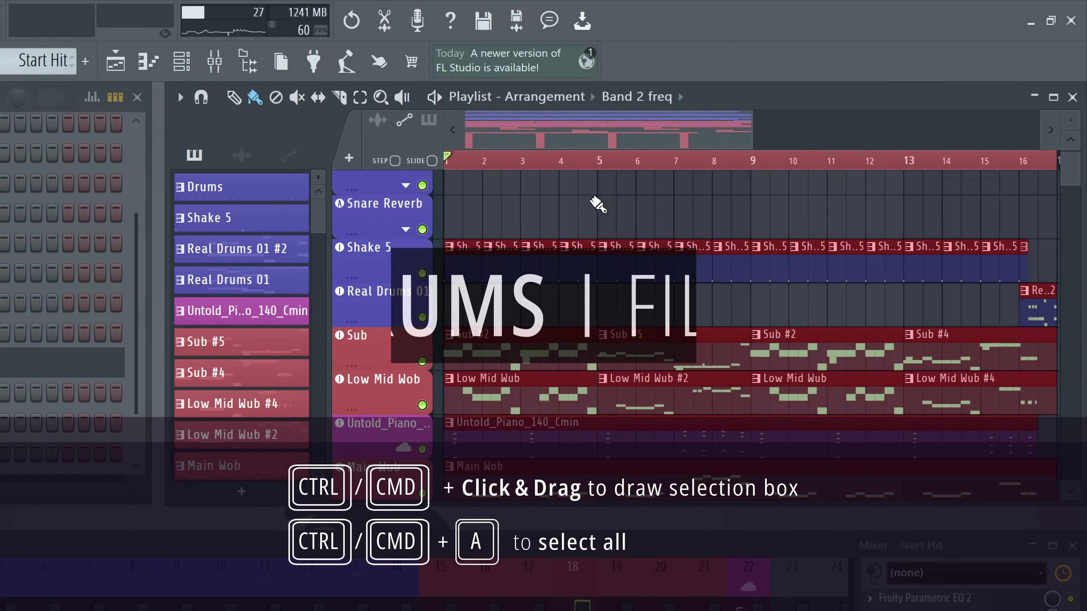
key("ctrl+b")
scroll(696, 153, "down", 3)
scroll(635, 194, "down", 2)
scroll(767, 257, "down", 4)
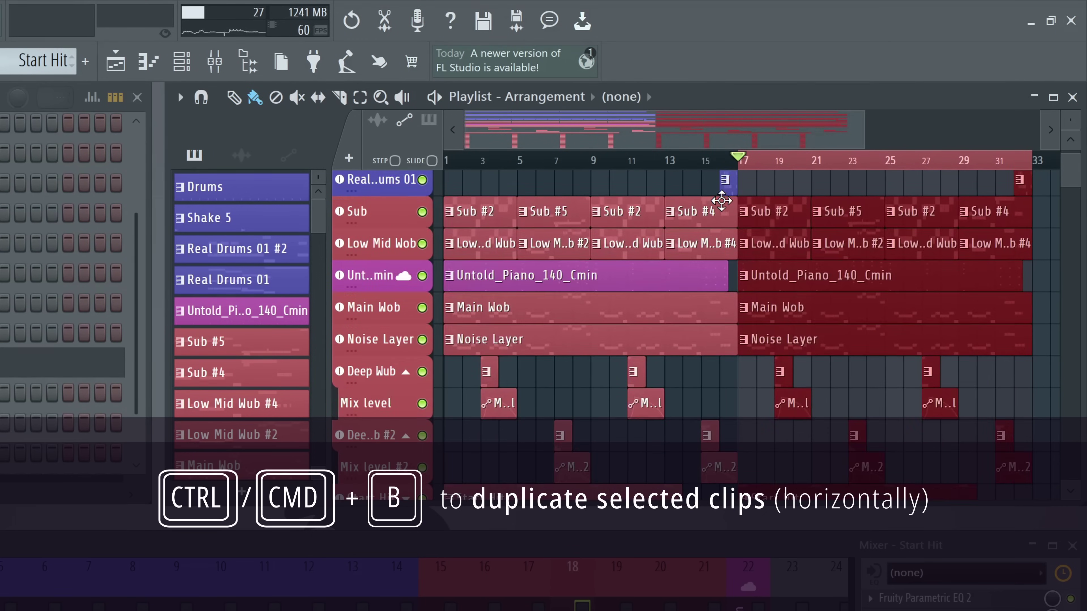
scroll(819, 227, "down", 2)
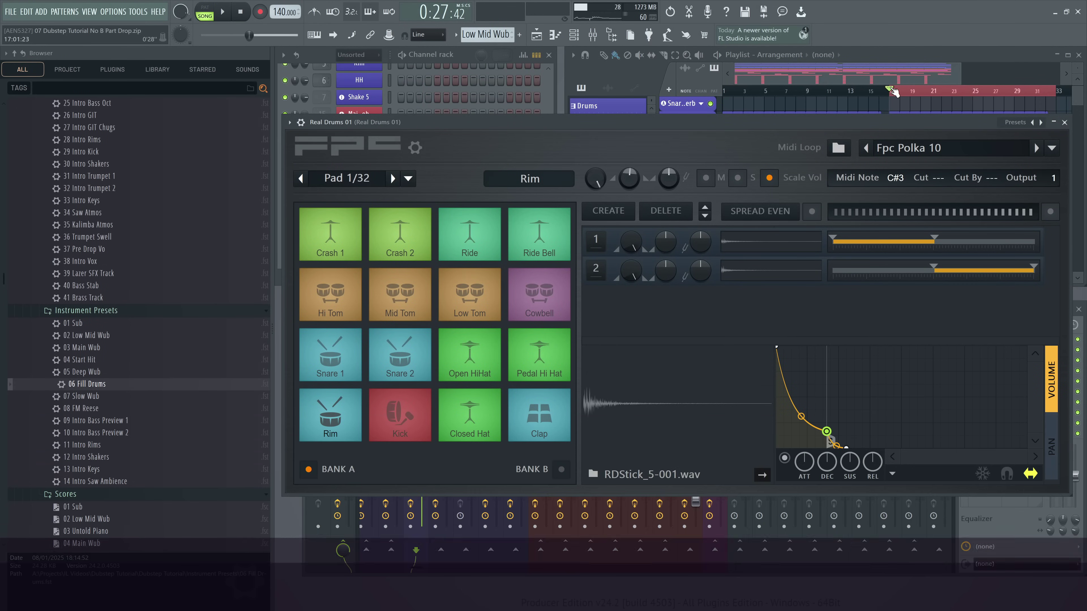
Audition the new 32-bar arrangement and close the FPC drum window.
key("space")
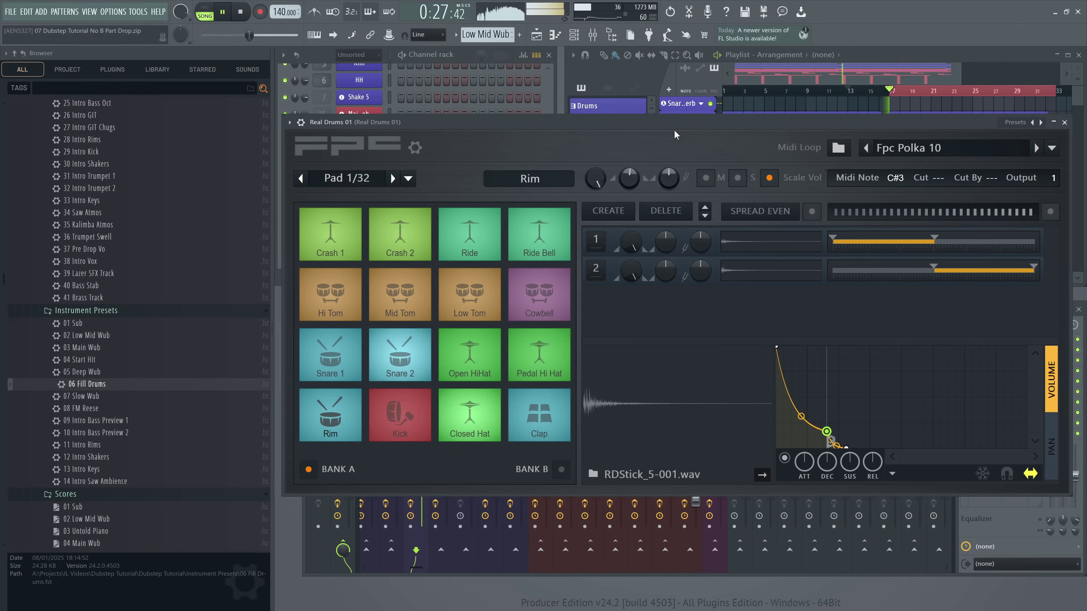
key("space")
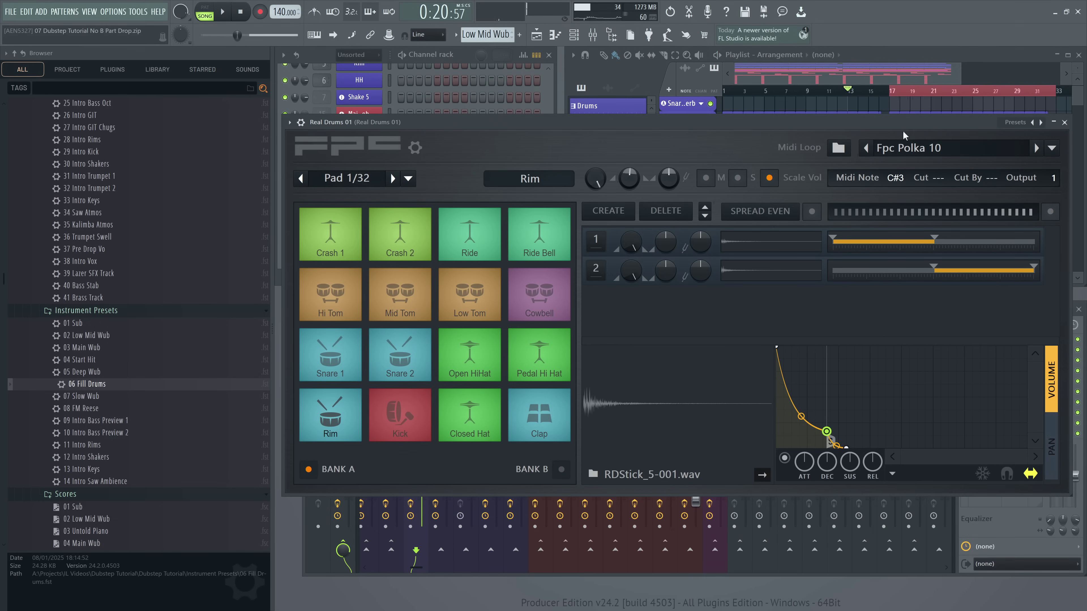
left_click(1065, 123)
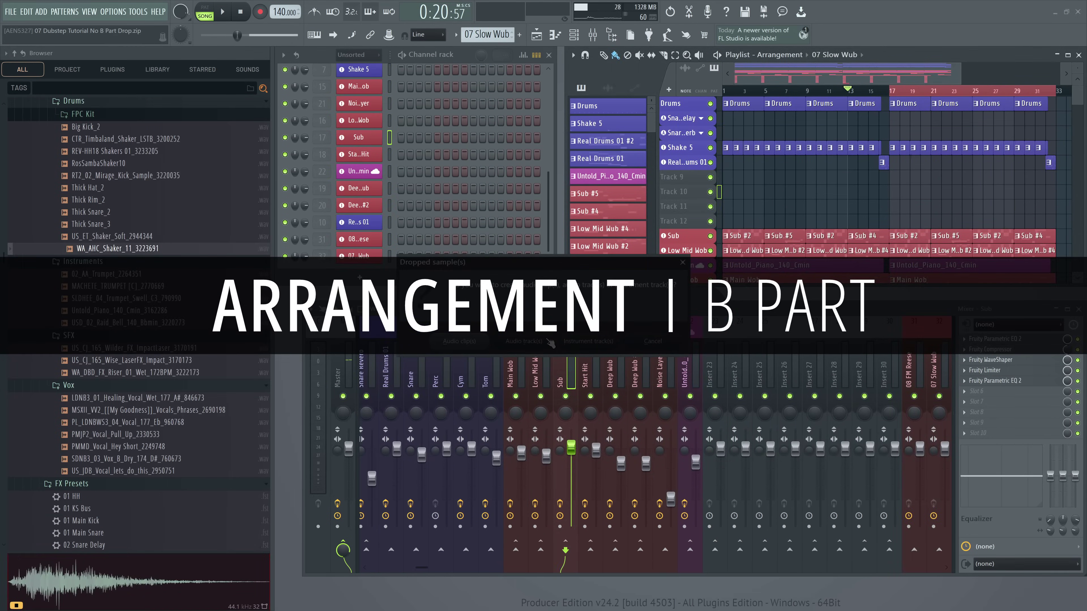
Add the REV-HH18 Shakers and CTR_Timbaland shaker layers plus the Slow Wub preset to the arrangement.
left_click_drag(116, 239, 698, 223)
left_click(105, 180)
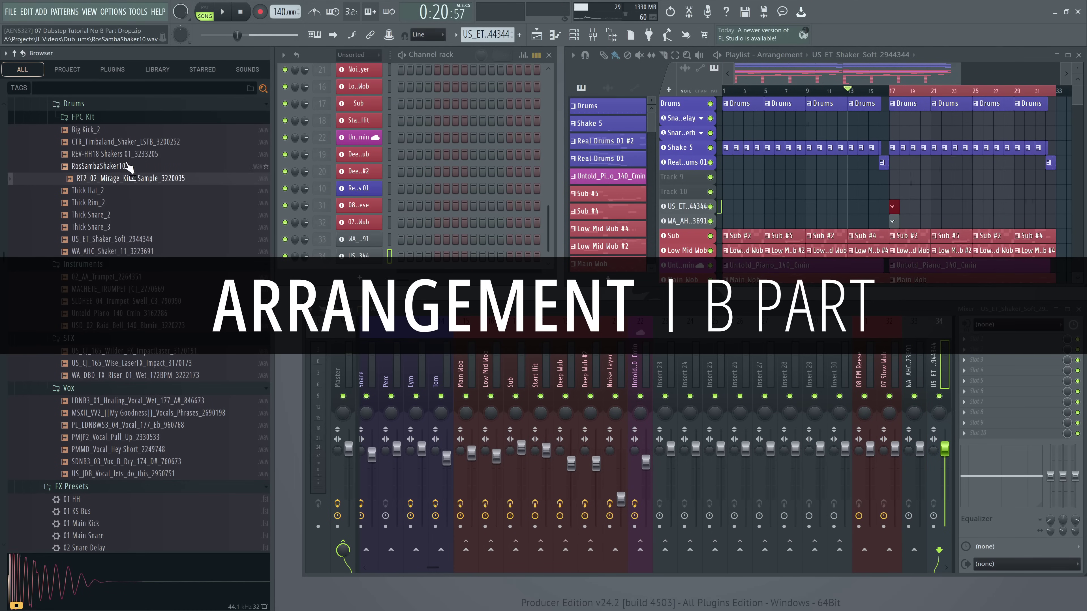
left_click_drag(114, 154, 698, 191)
left_click_drag(128, 141, 690, 182)
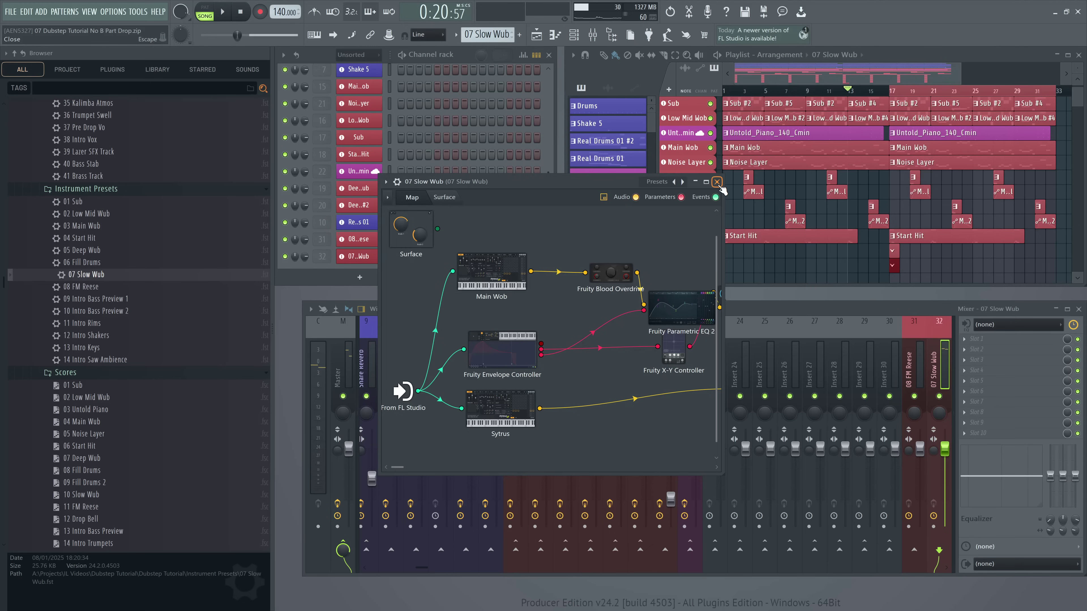
left_click(716, 182)
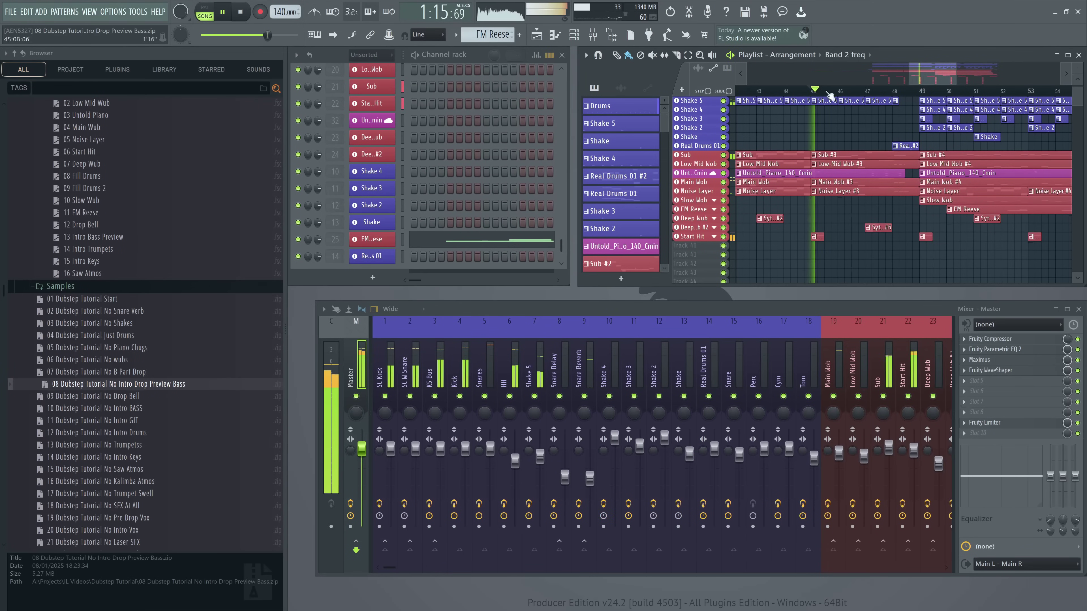
Place the Bell sample on the Bell track around bars 49–61 and play it.
left_click_drag(927, 77, 945, 75)
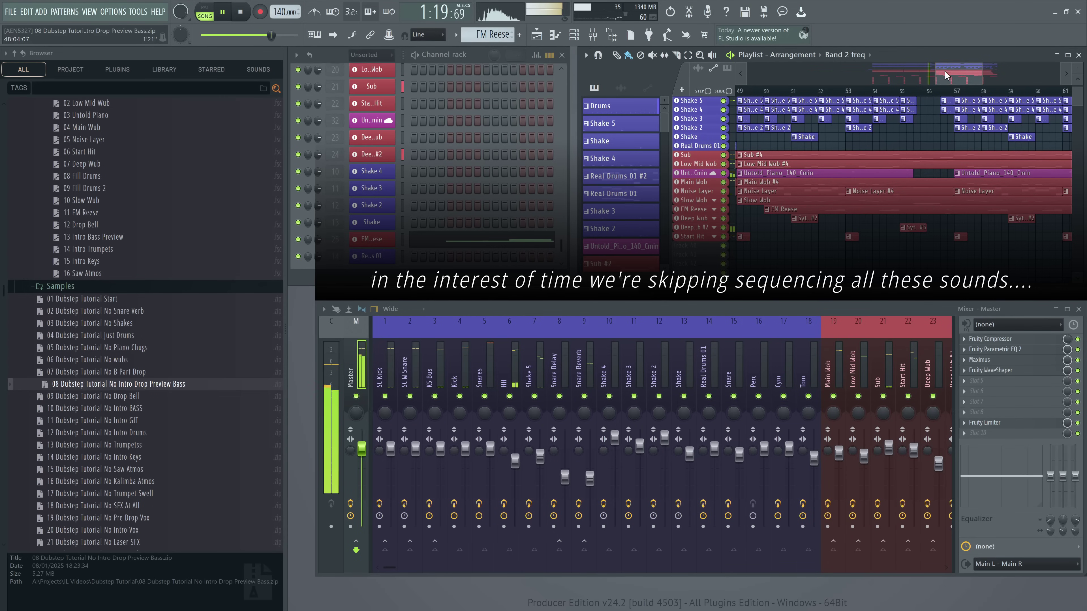
scroll(873, 187, "up", 3)
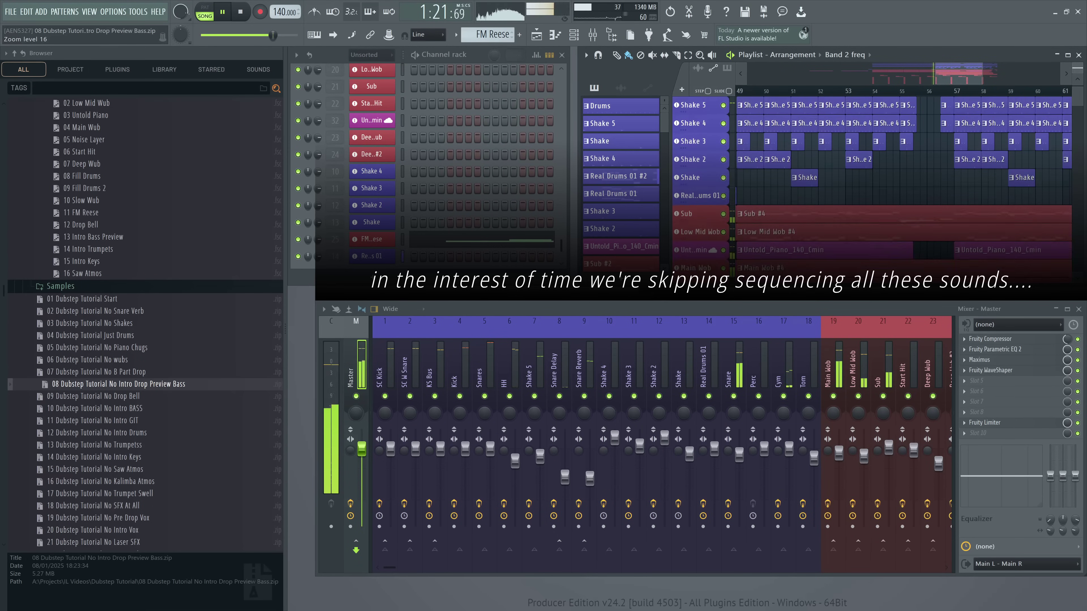
left_click_drag(959, 79, 957, 79)
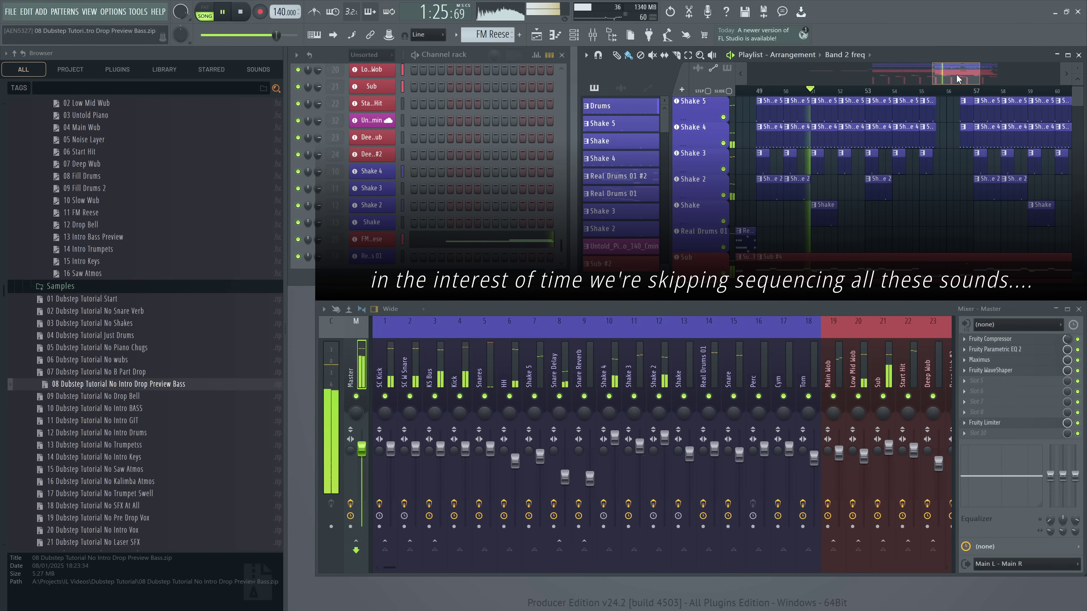
left_click_drag(958, 77, 978, 68)
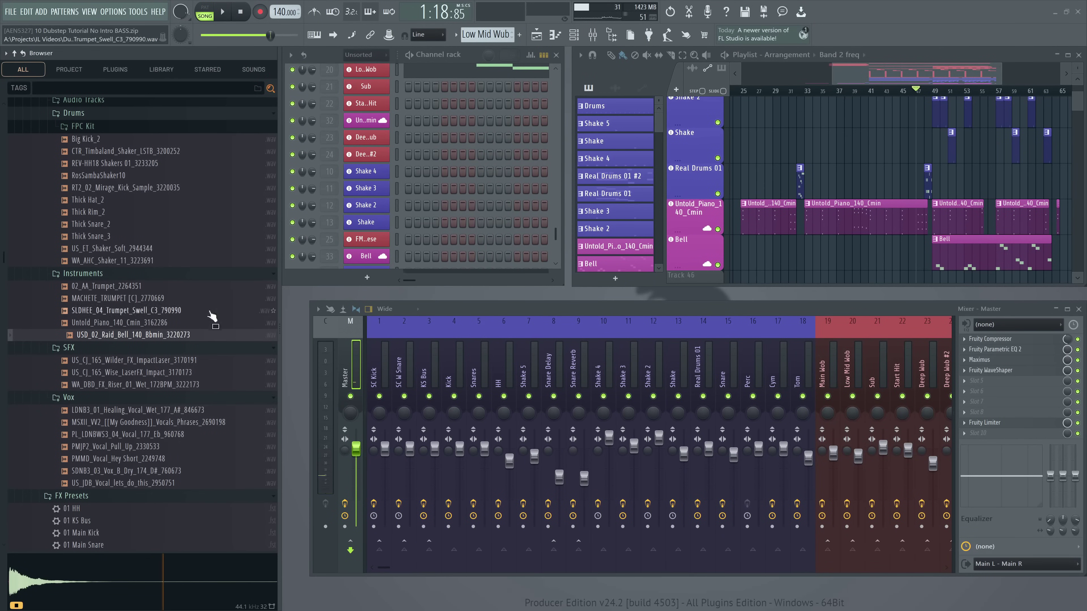
left_click_drag(142, 346, 920, 77)
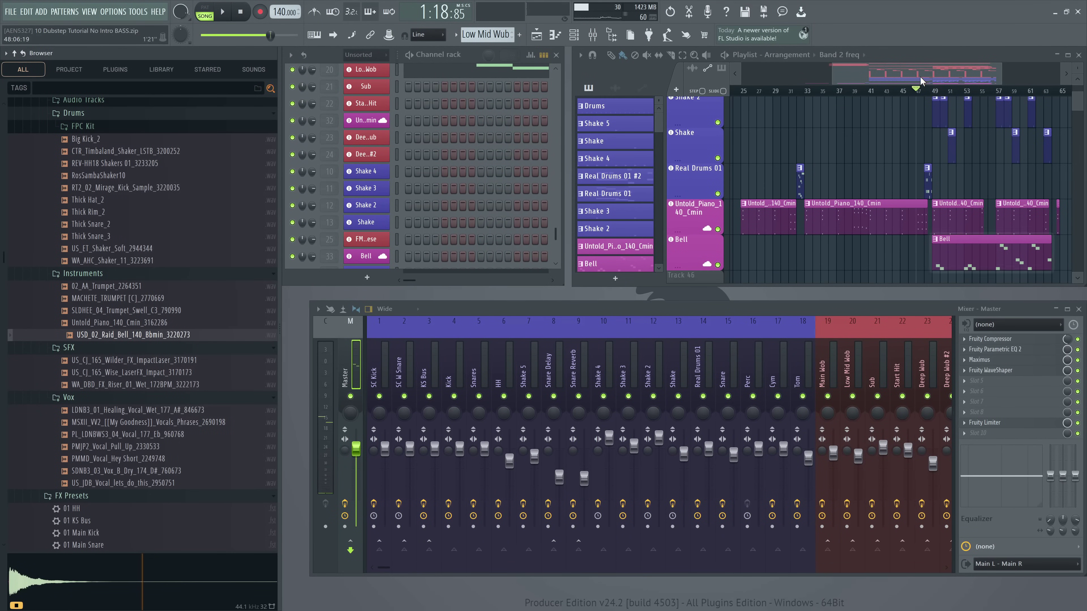
key("space")
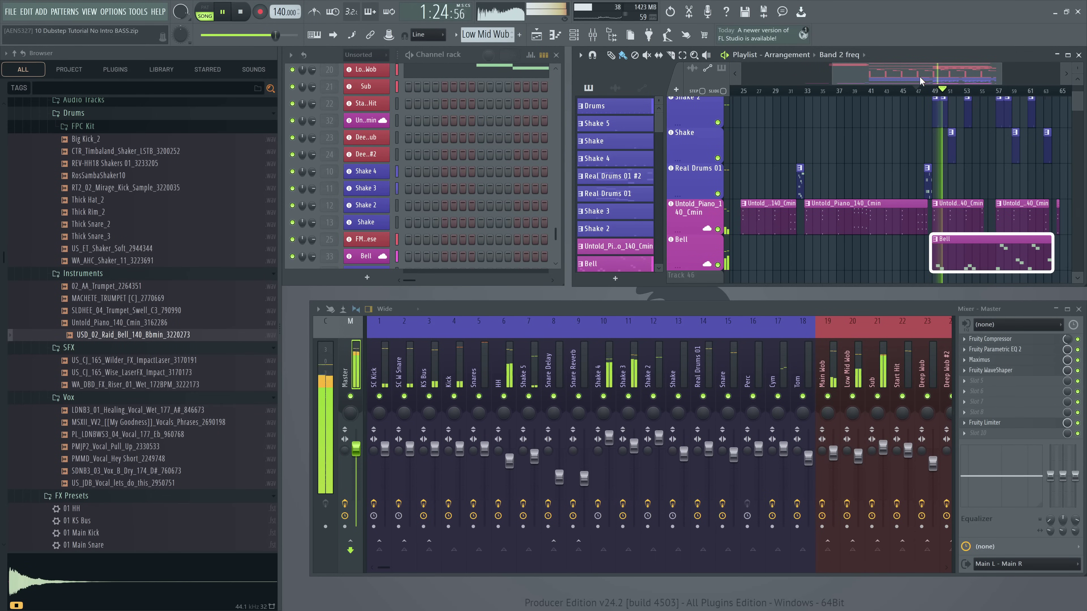
Drag the 09 Intro Bass Preview 1 preset into the playlist ahead of bar 33.
scroll(777, 335, "down", 8)
scroll(777, 333, "down", 12)
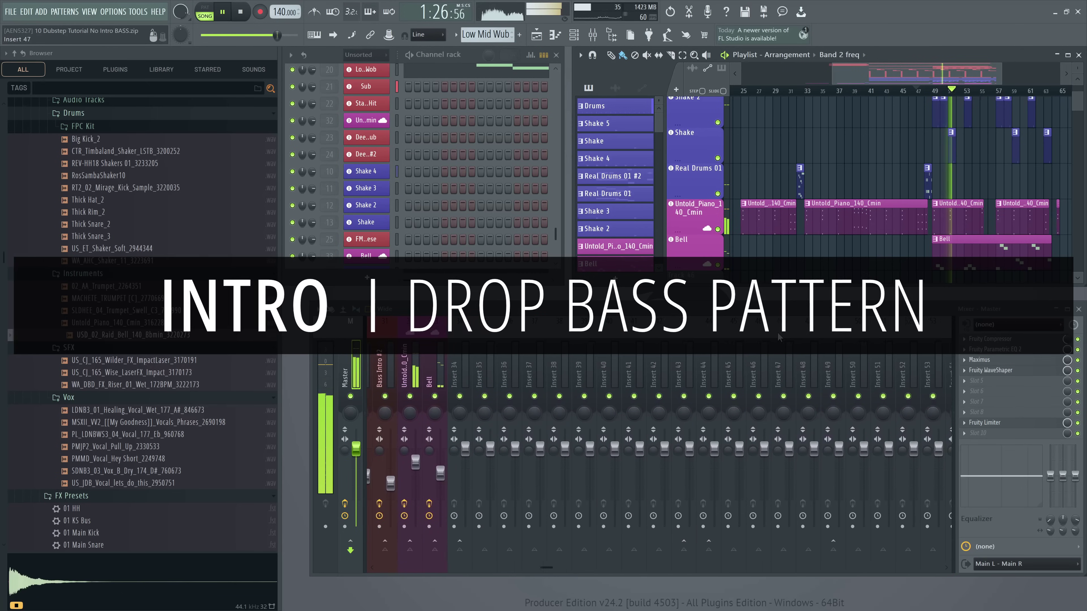
left_click(421, 359)
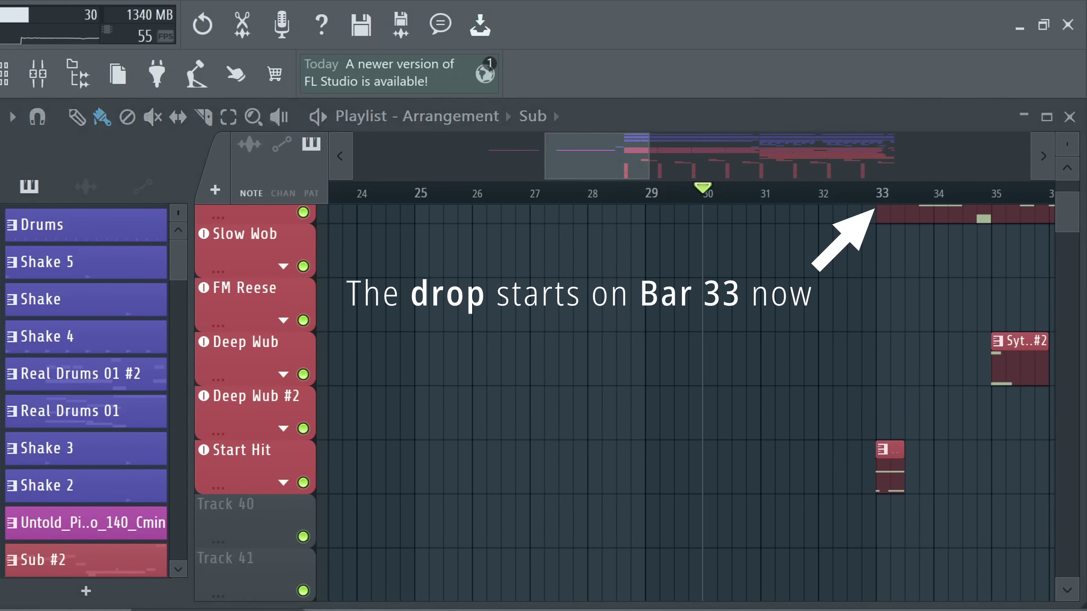
left_click_drag(0, 535, 225, 519)
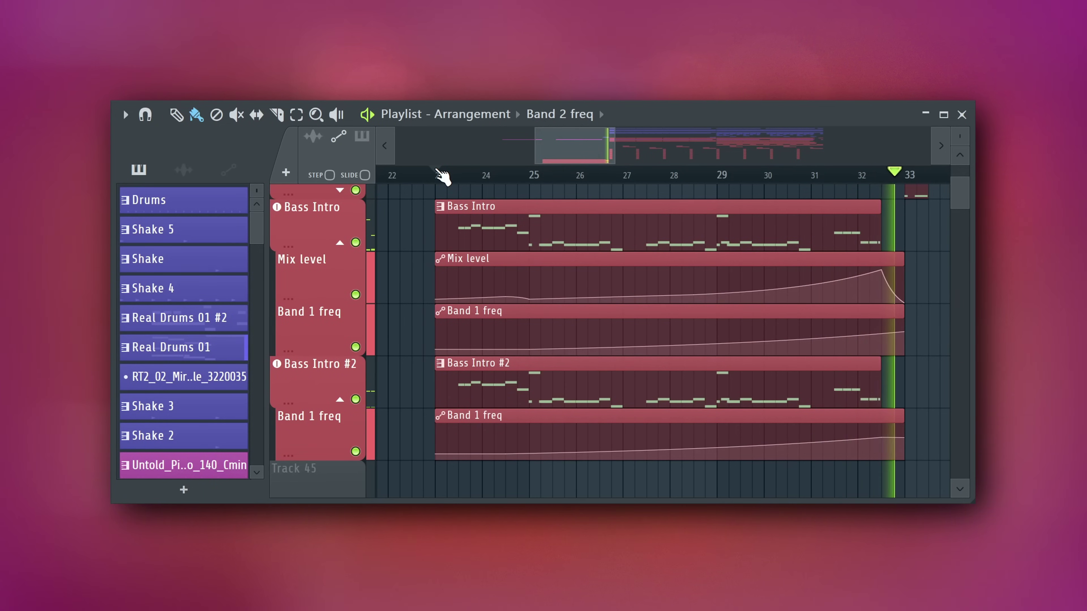
Set Insert 28's input to Bass.
key("space")
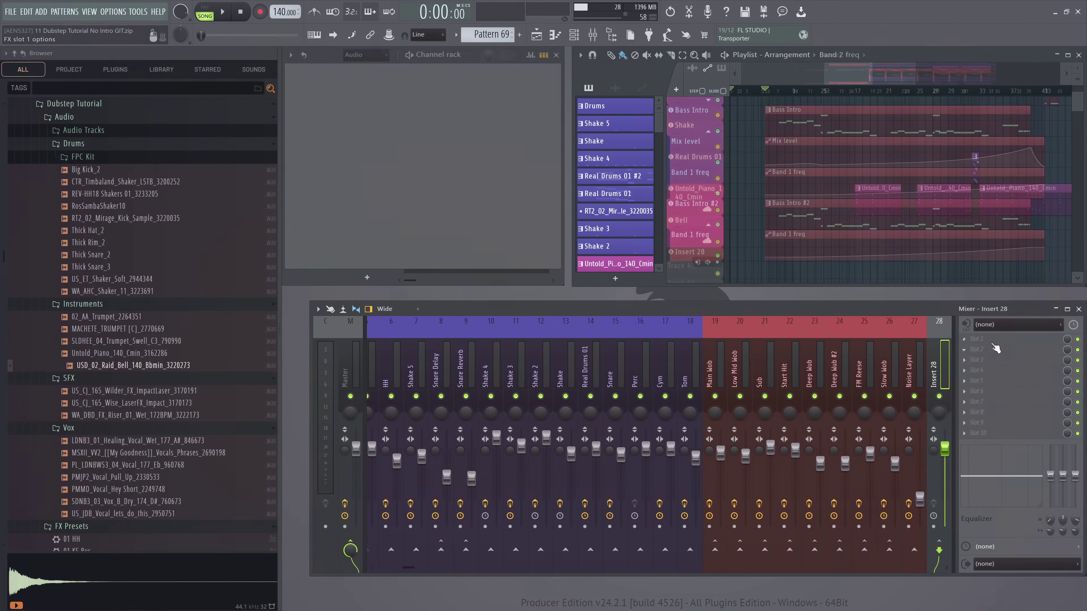
left_click(1010, 324)
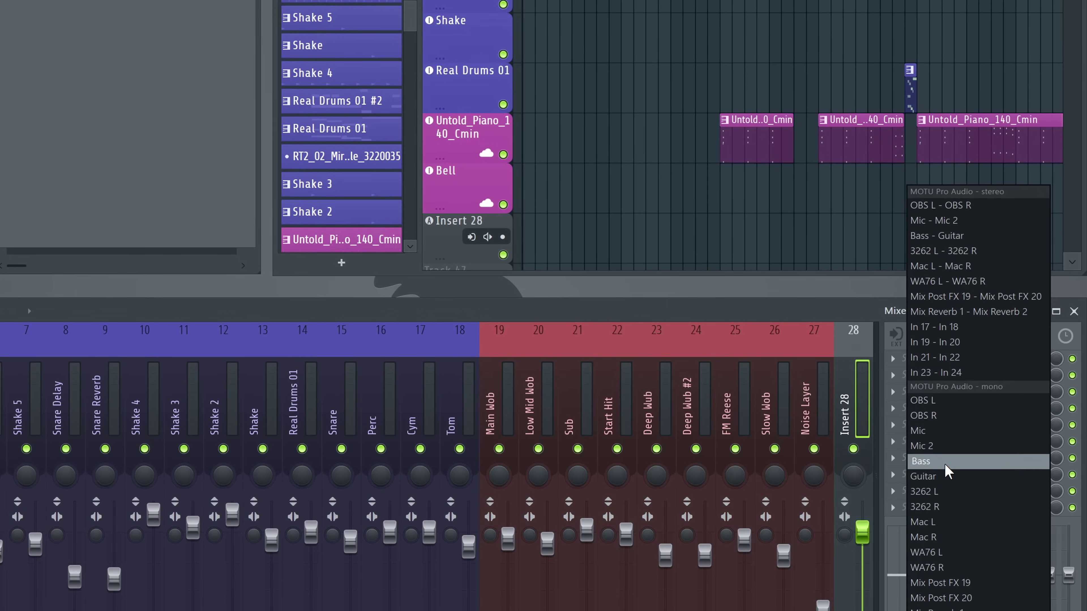
left_click(1000, 408)
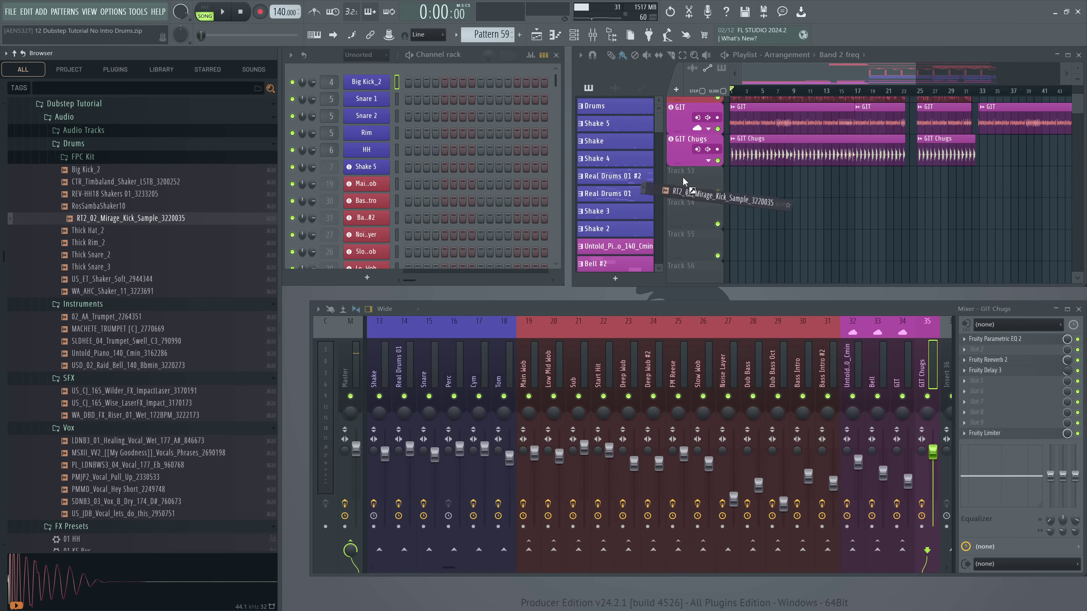
Add the RT2_02 Mirage kick sample as a new playlist track.
left_click_drag(683, 182, 683, 183)
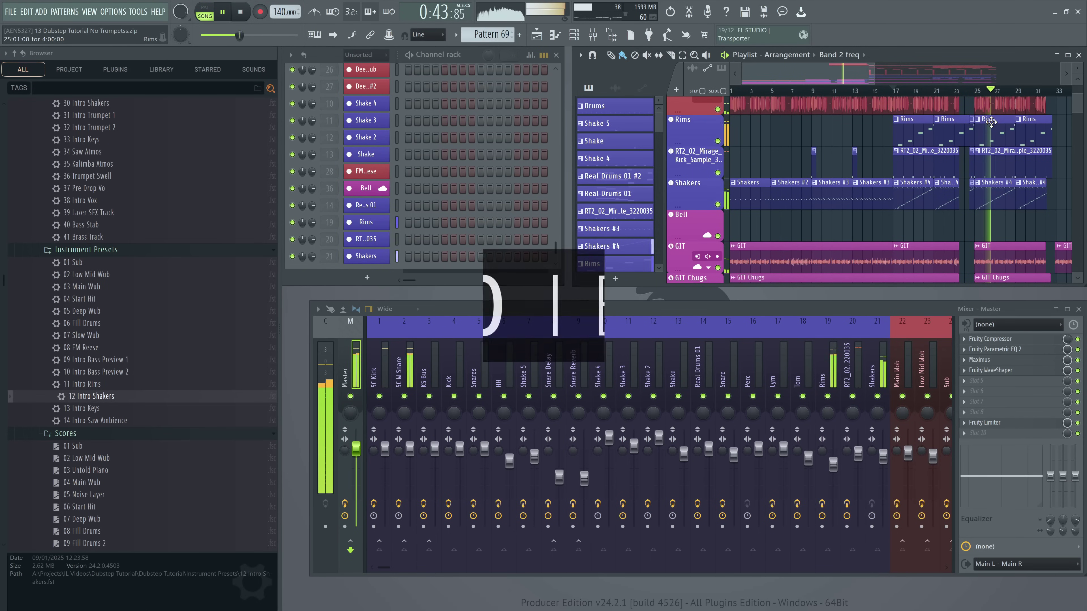
Add the trumpet swell sample as its own track with a mixer insert.
key("space")
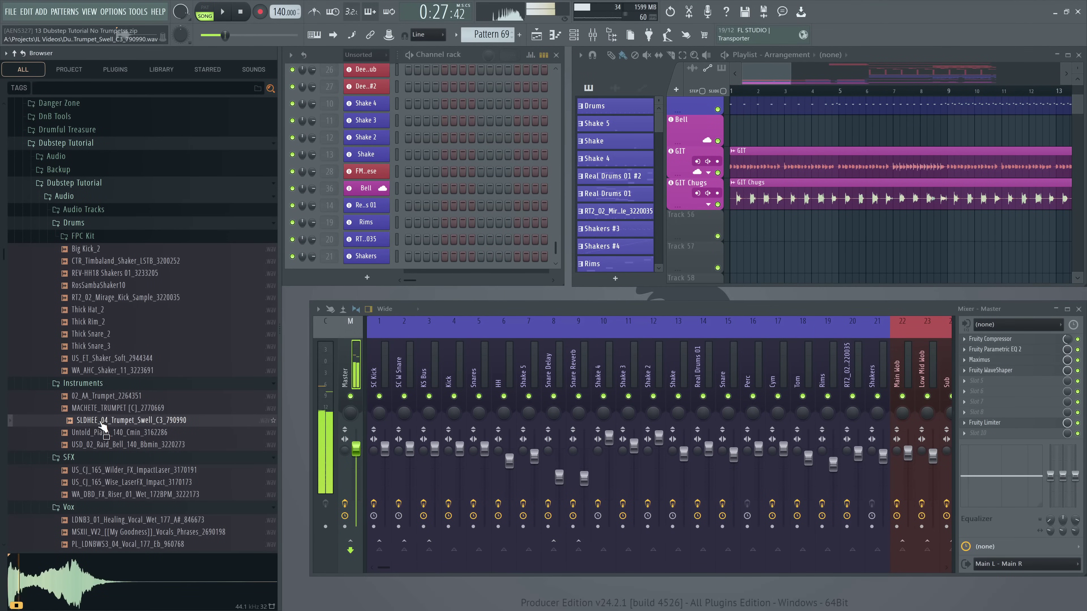
left_click_drag(102, 423, 692, 221)
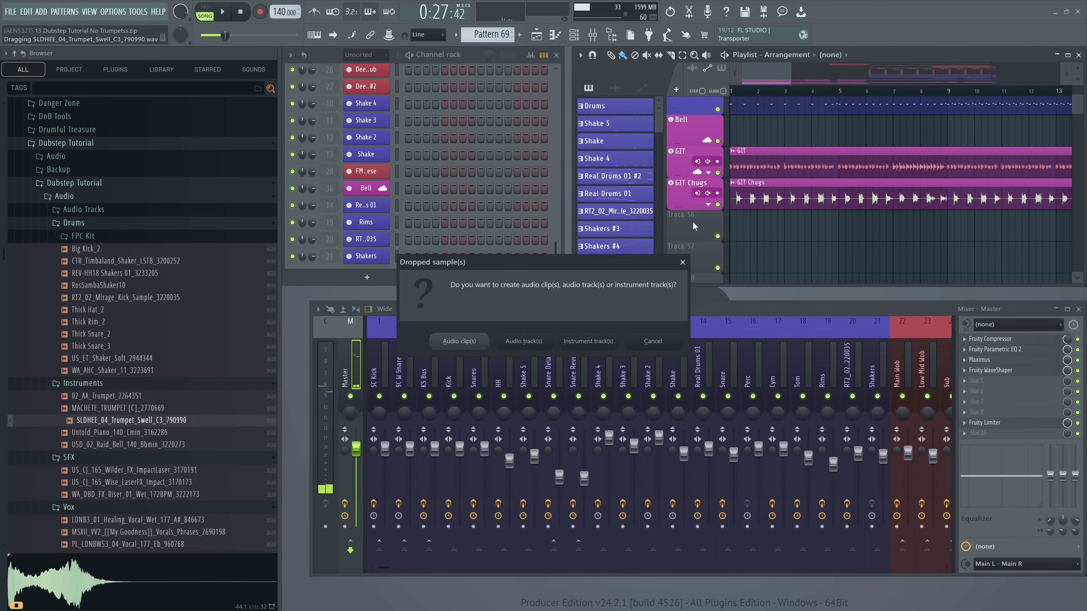
left_click(590, 342)
Add the MACHETE_TRUMPET and 02_AA_Trumpet samples to the playlist as tracks.
left_click(163, 409)
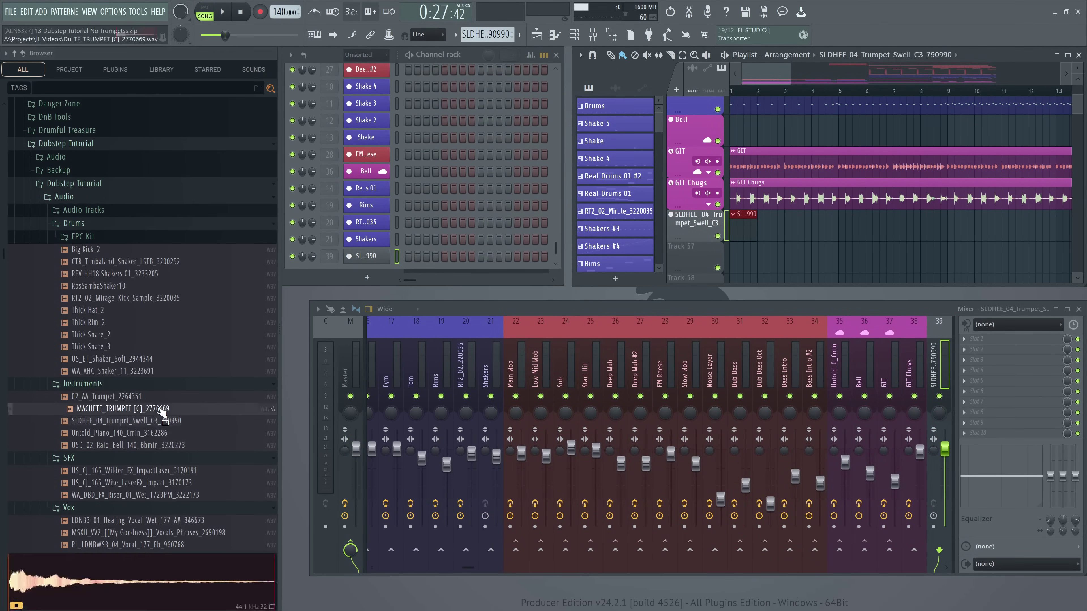
left_click_drag(163, 409, 702, 265)
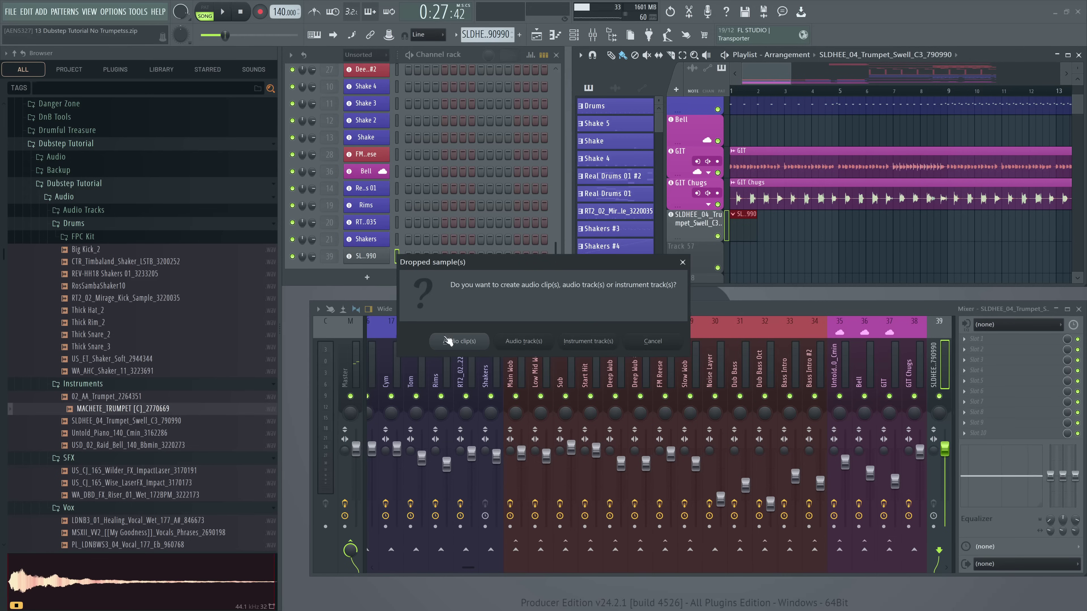
left_click(590, 341)
left_click(107, 396)
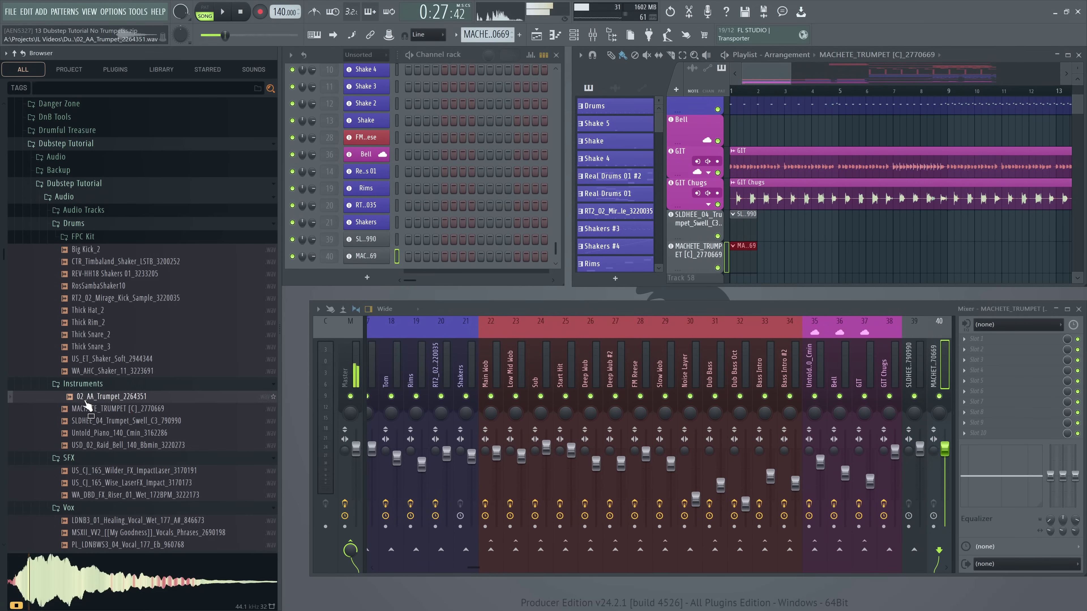
left_click_drag(107, 397, 687, 275)
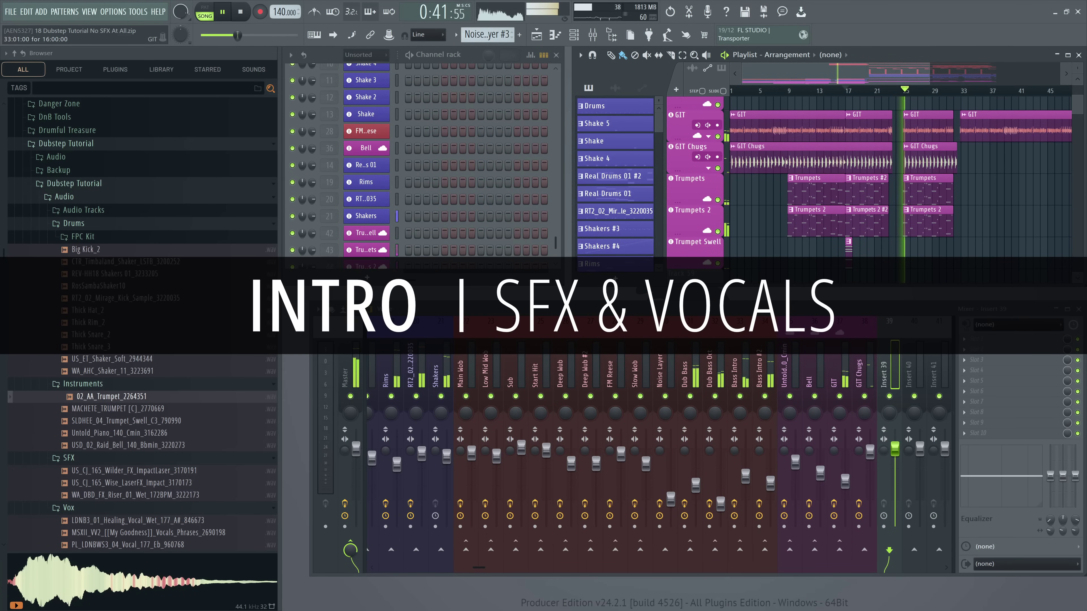
Preview the consolidated Kalimba Atmos audio, then replay the song from around bar 13.
key("space")
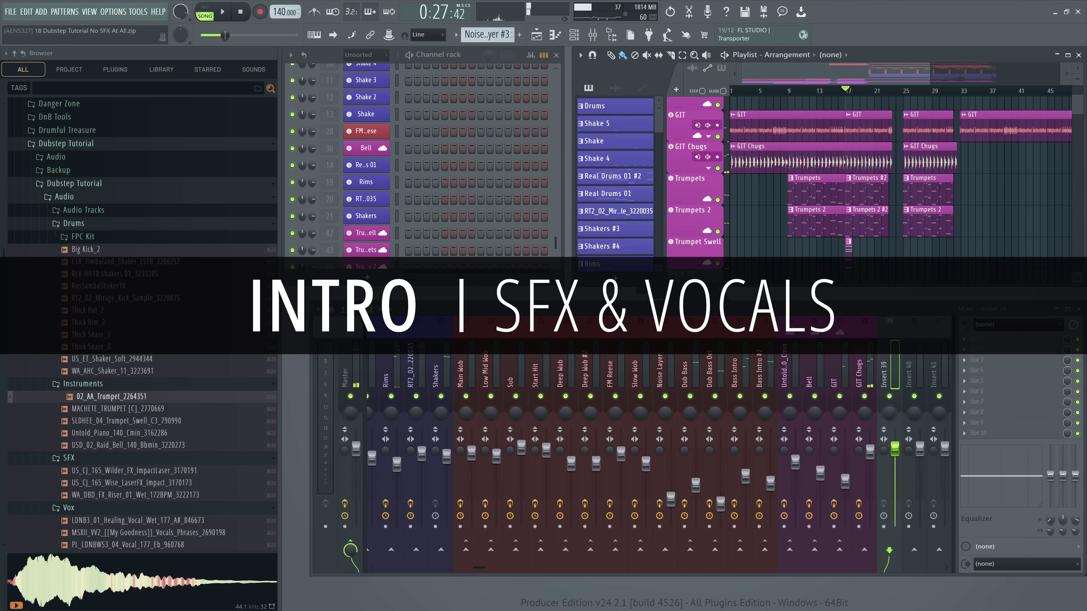
left_click(116, 263)
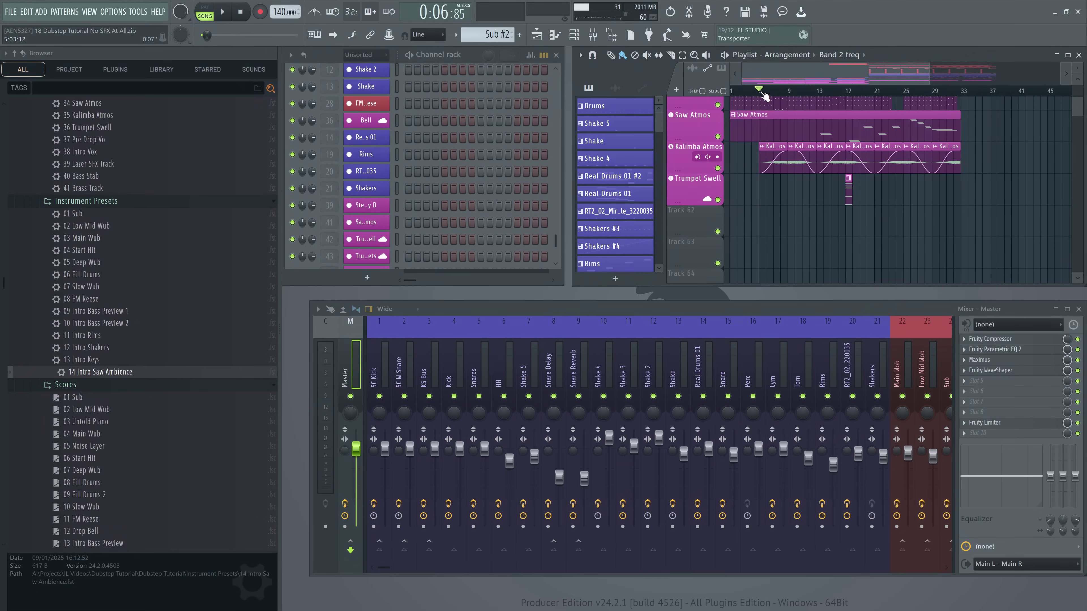
left_click_drag(765, 96, 812, 94)
key("space")
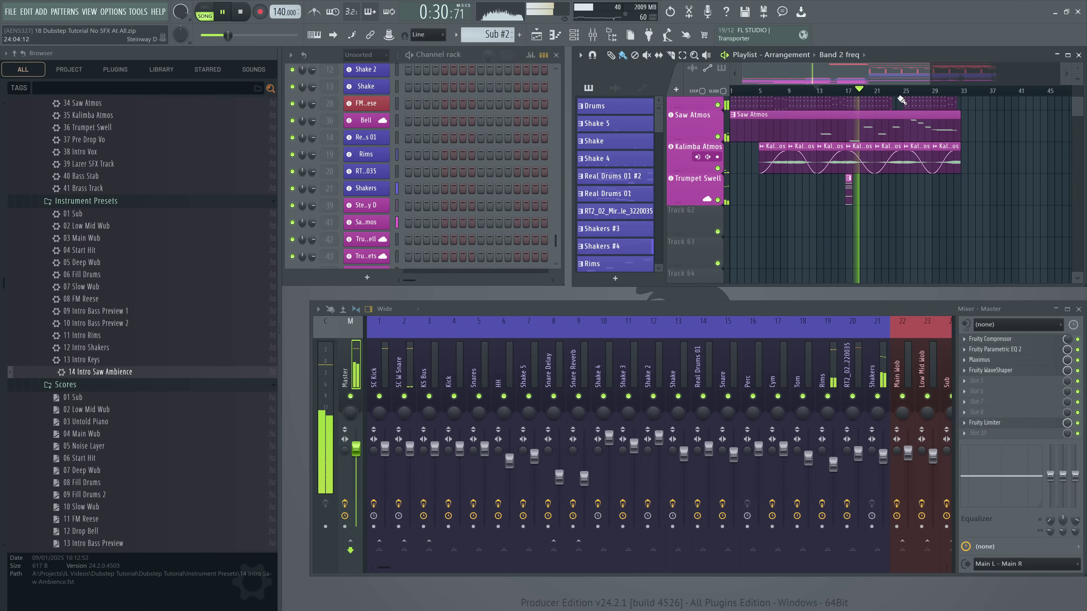
Audition the Bass & Synth Hit, Wilder FX ImpactLaser and Wise LaserFX Impact sounds.
key("space")
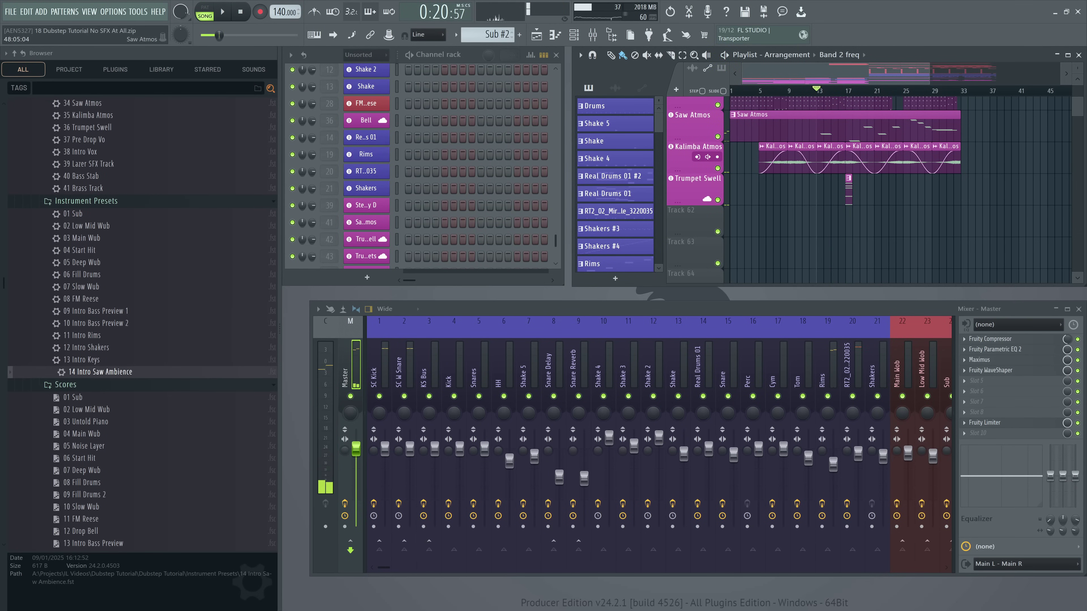
left_click(42, 329)
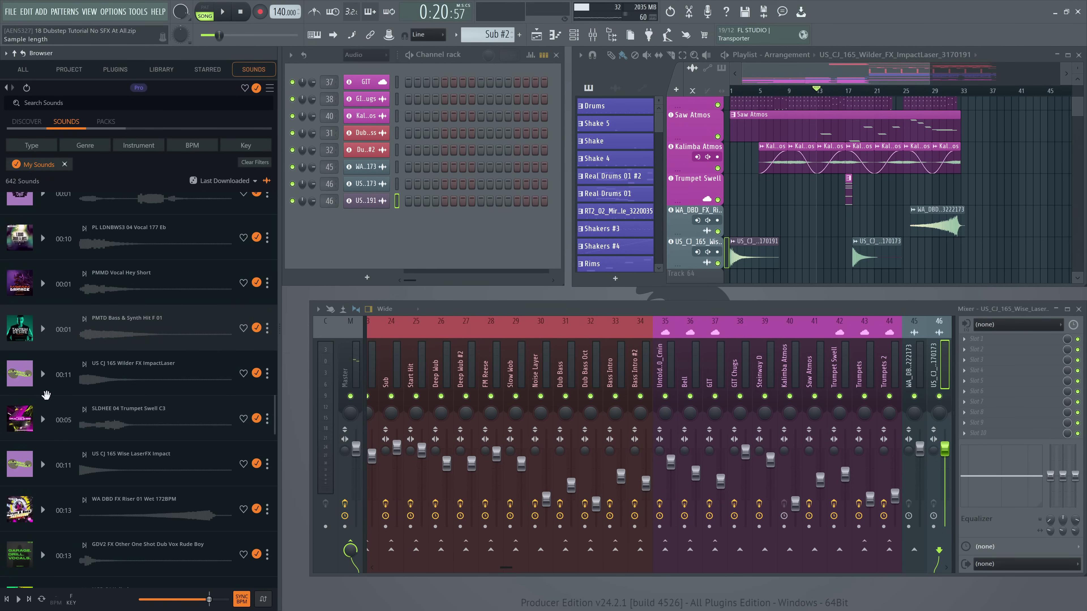
left_click(43, 375)
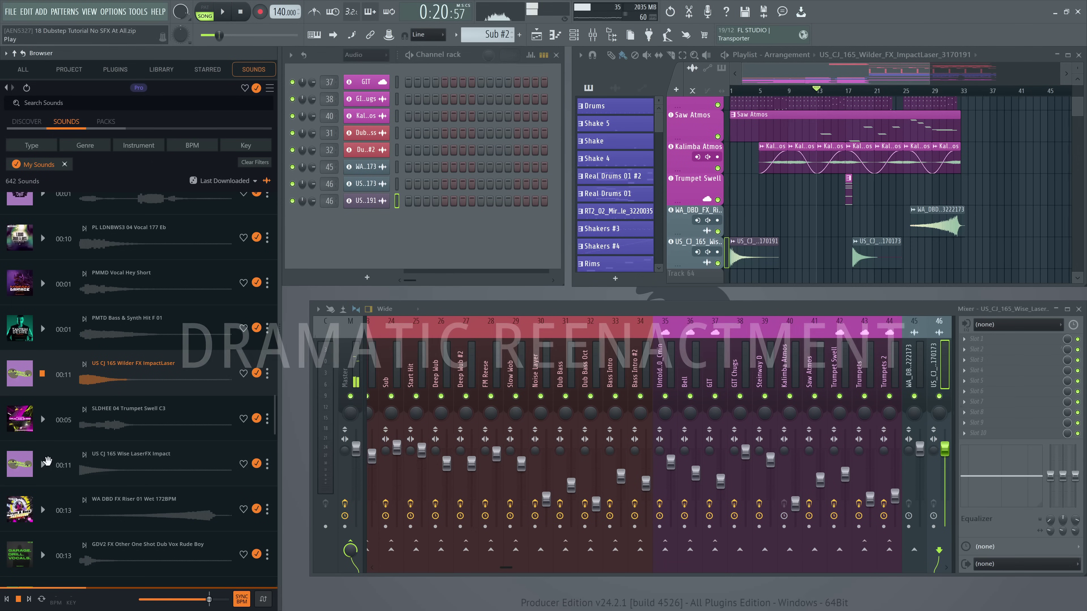
left_click(43, 465)
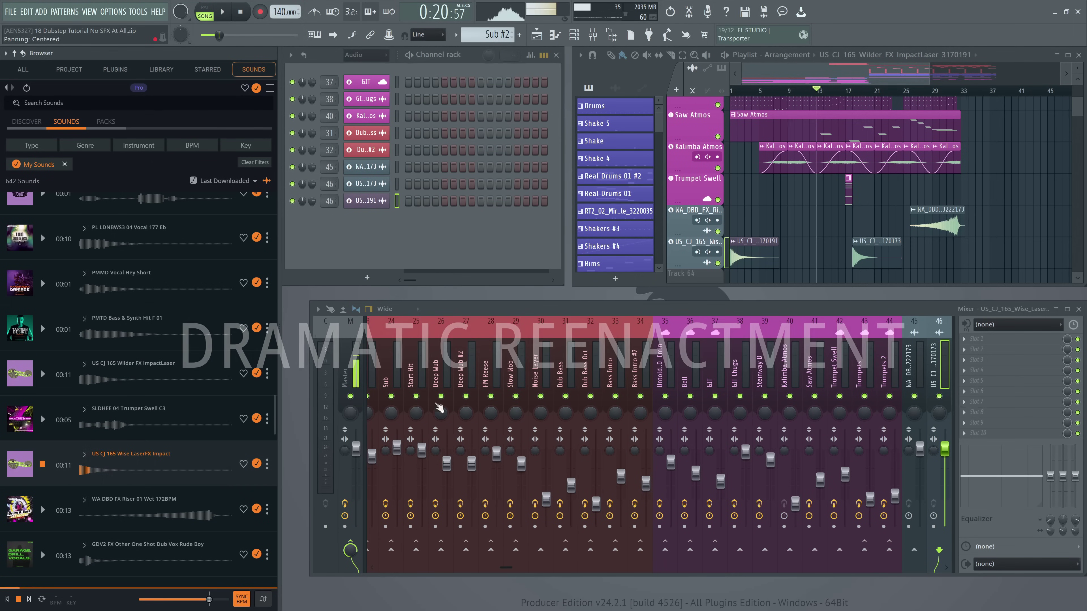
Replace the old impact clips in the intro with the ImpactLaser sample.
right_click(861, 257)
right_click(753, 257)
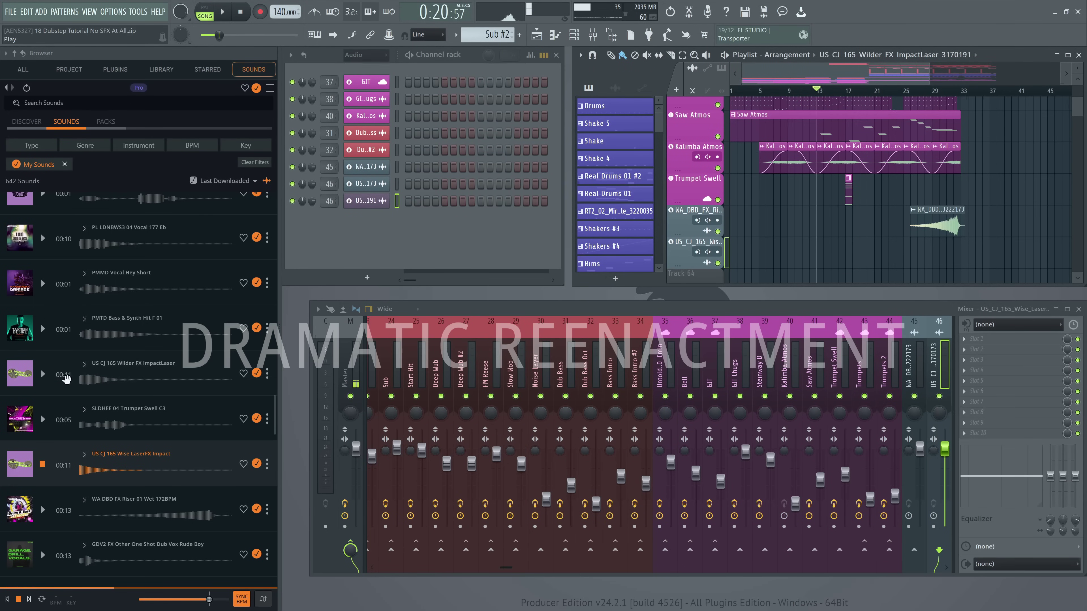
left_click_drag(64, 377, 768, 259)
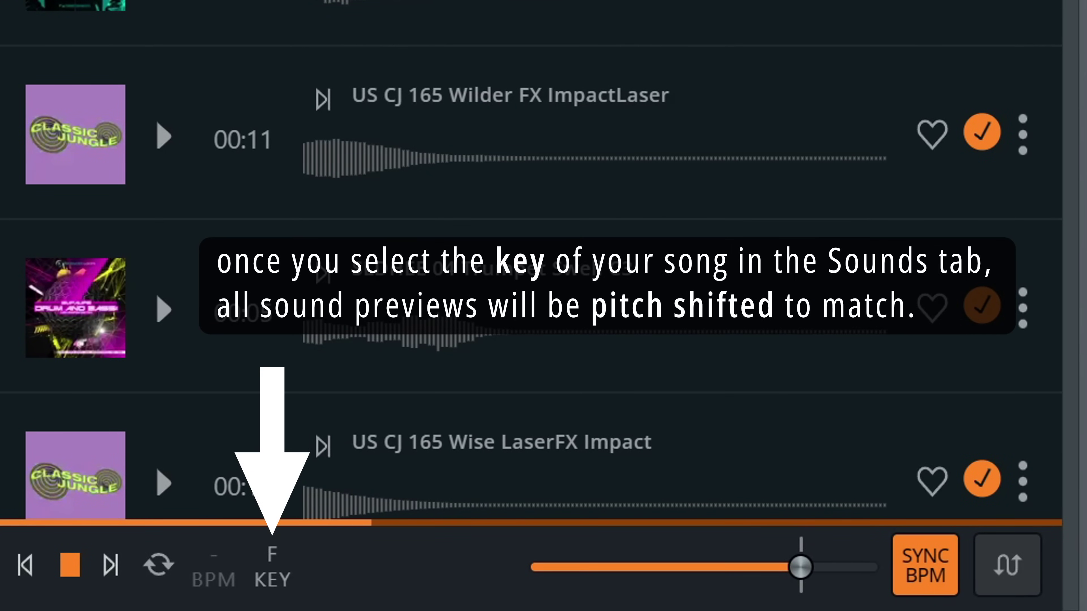
scroll(531, 299, "down", 5)
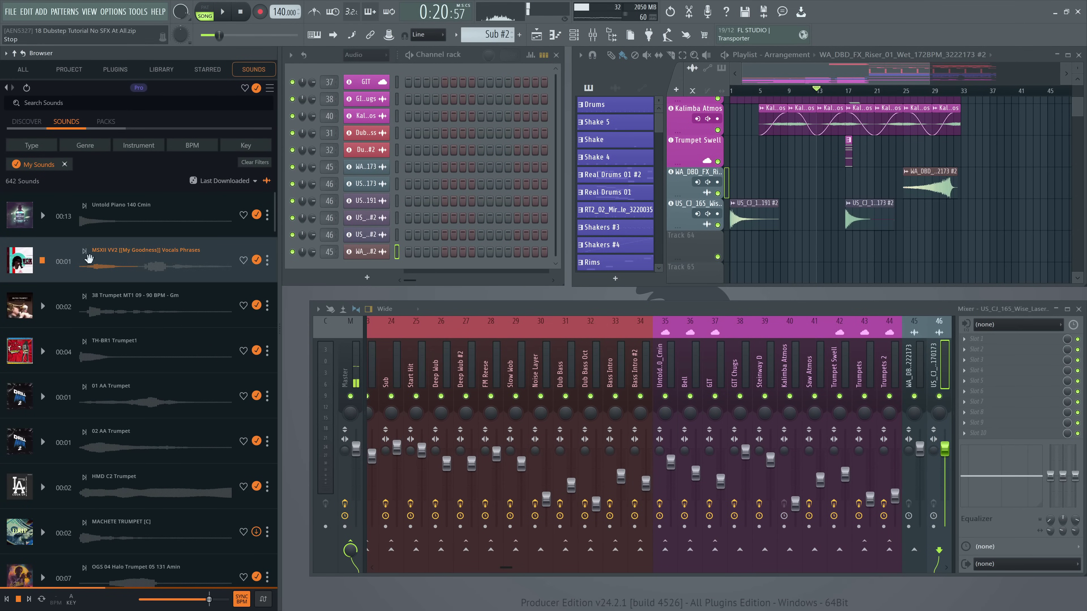
left_click_drag(808, 80, 839, 80)
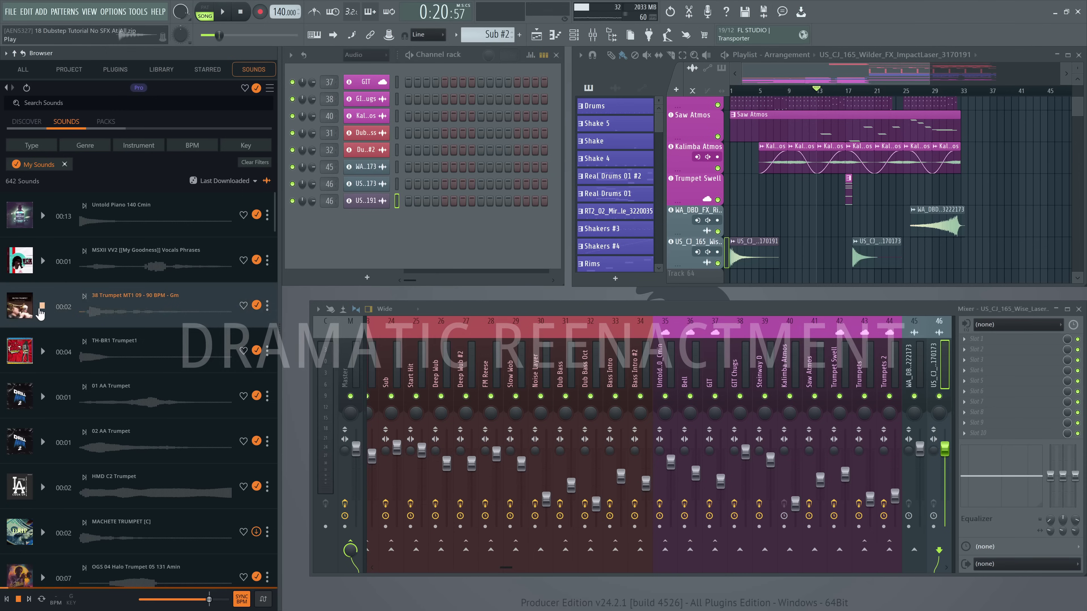
Audition the TH-BR1 Trumpet1, 01 and 02 AA Trumpet, and SDNB3 03 Vox B Dry samples.
left_click(42, 351)
left_click(42, 398)
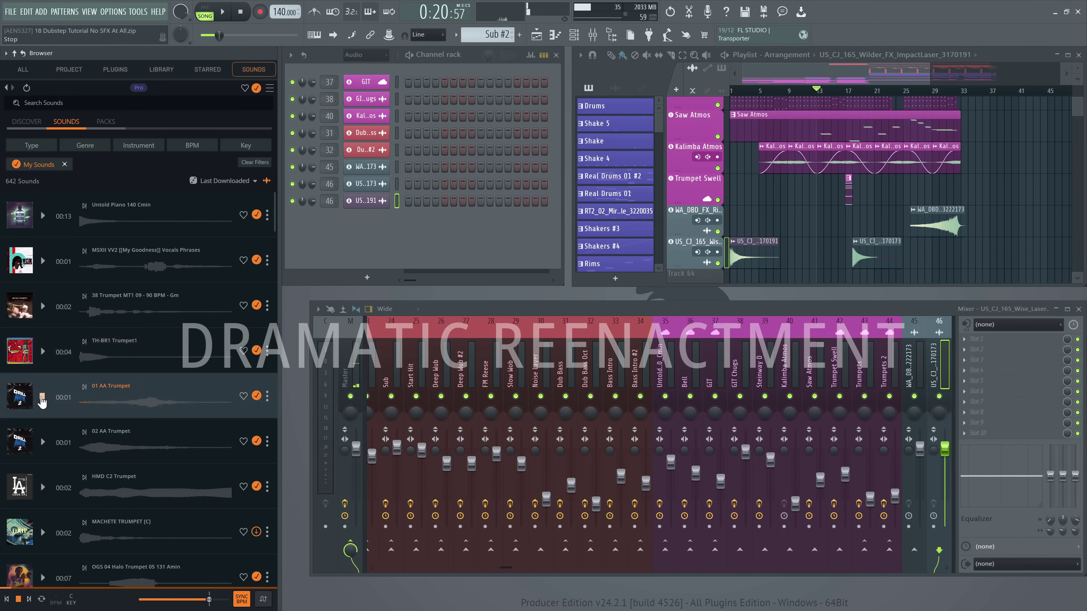
scroll(42, 399, "down", 2)
left_click(43, 330)
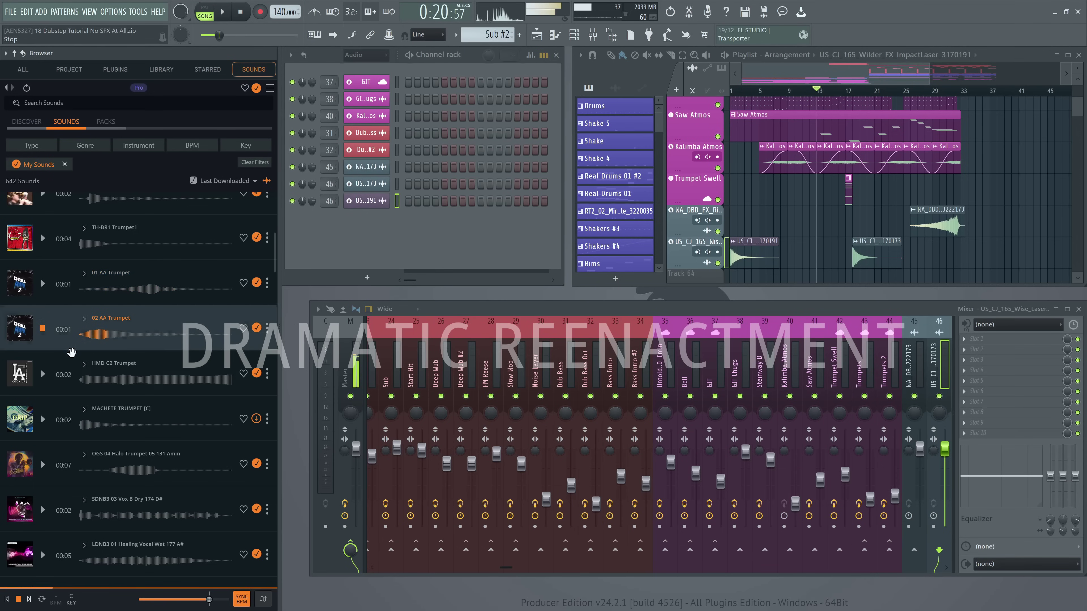
scroll(44, 386, "down", 2)
left_click(43, 397)
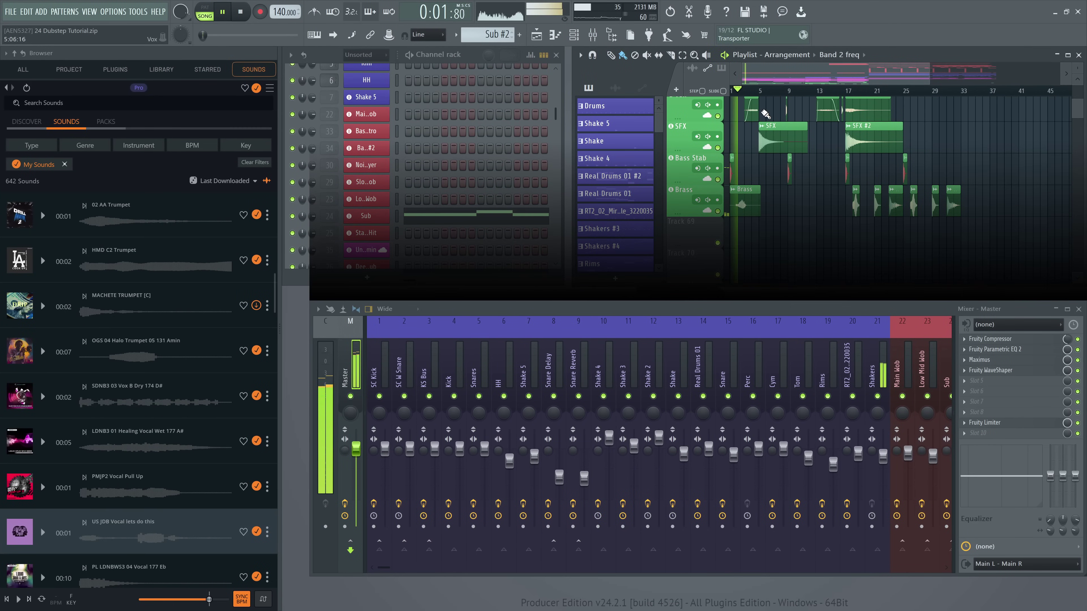
Zoom the playlist out over the intro and inspect the Brass track's insert 50 with Fruity Delay 3.
scroll(825, 172, "up", 1)
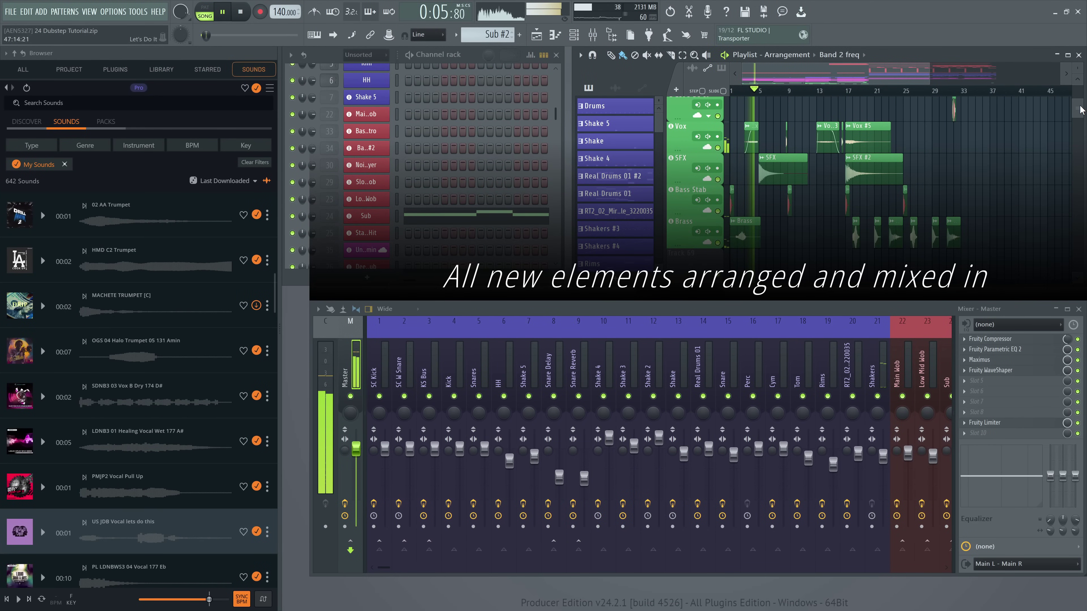
scroll(1080, 110, "down", 1)
scroll(1080, 110, "up", 3)
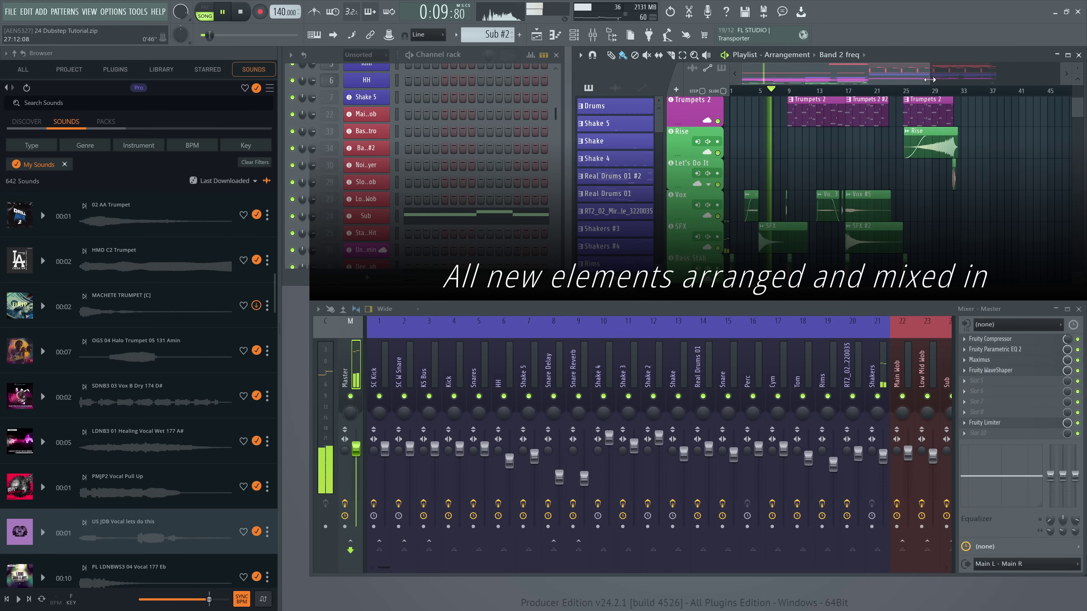
left_click_drag(929, 80, 997, 86)
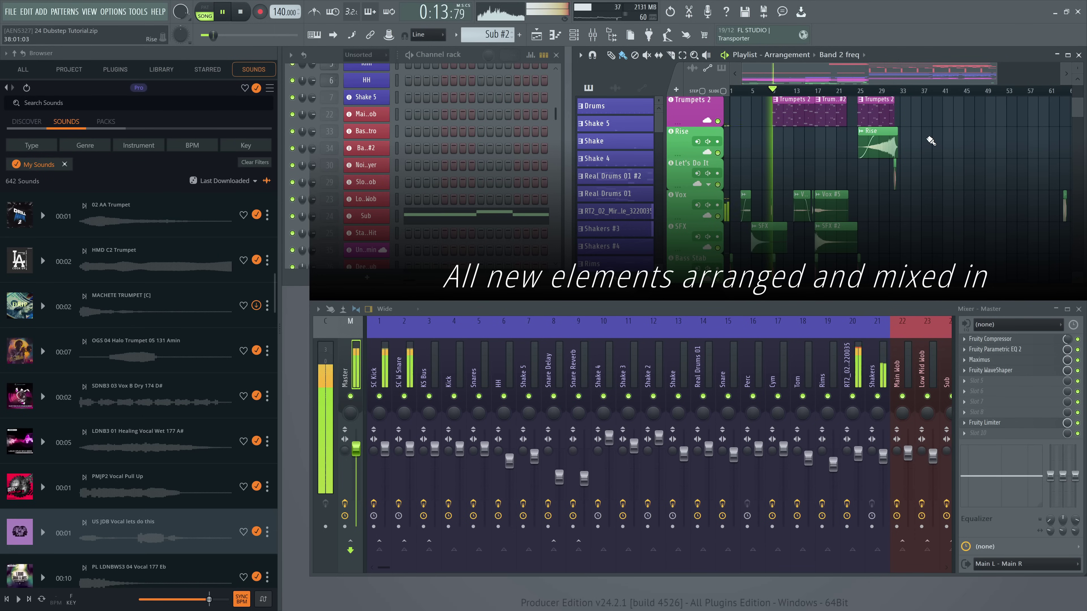
scroll(931, 141, "down", 1)
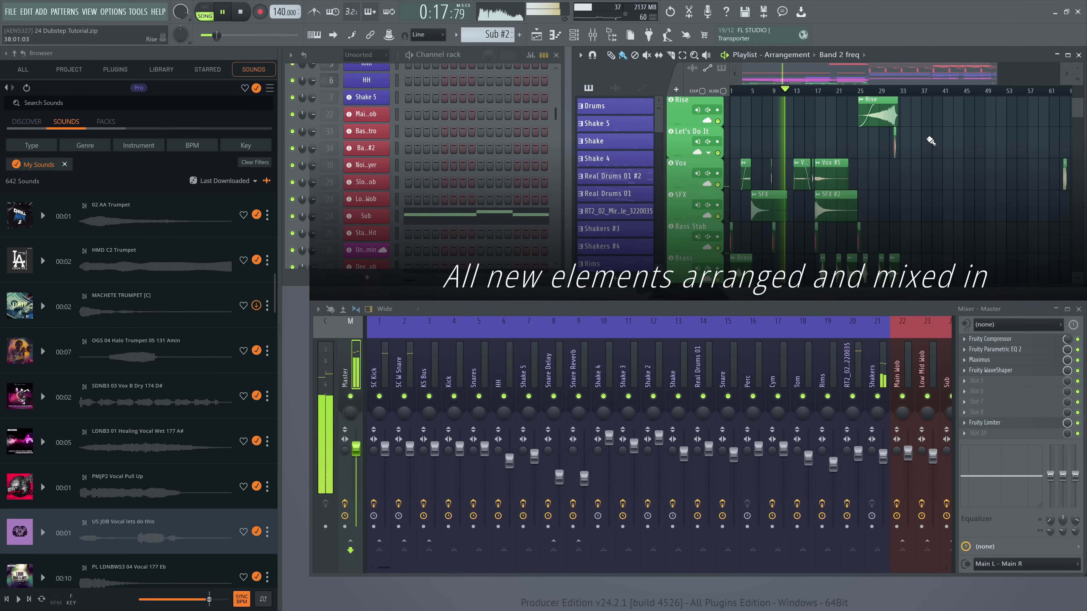
scroll(931, 141, "down", 1)
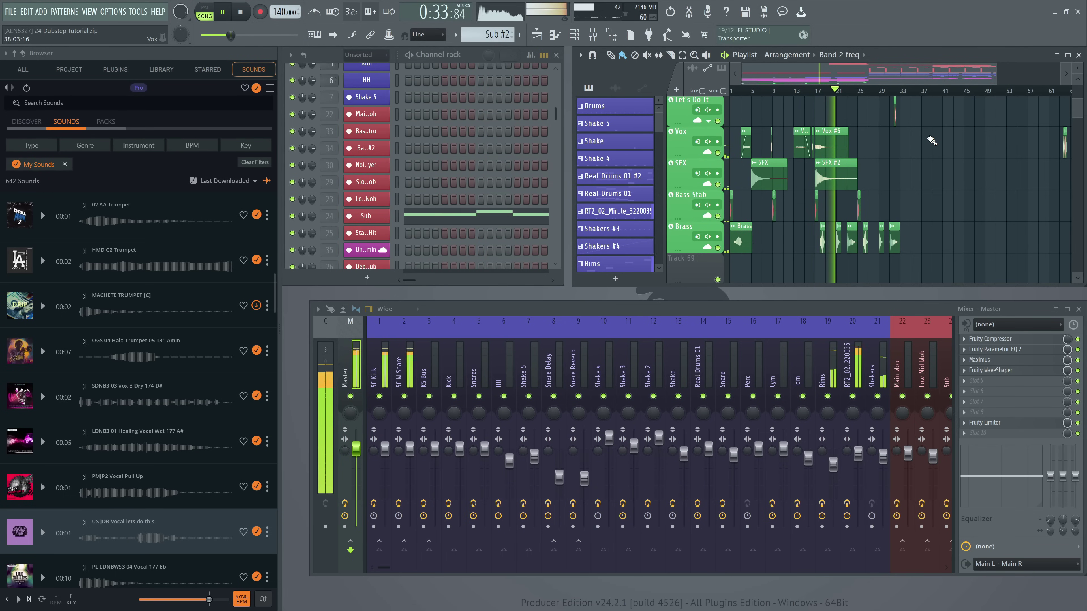
left_click(730, 243)
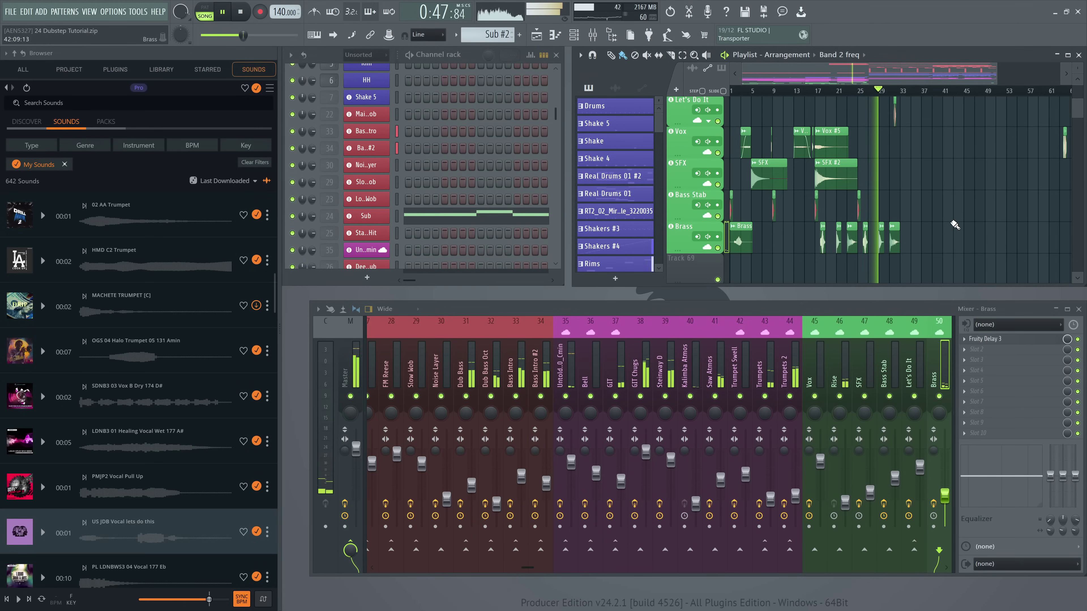
scroll(950, 218, "up", 2)
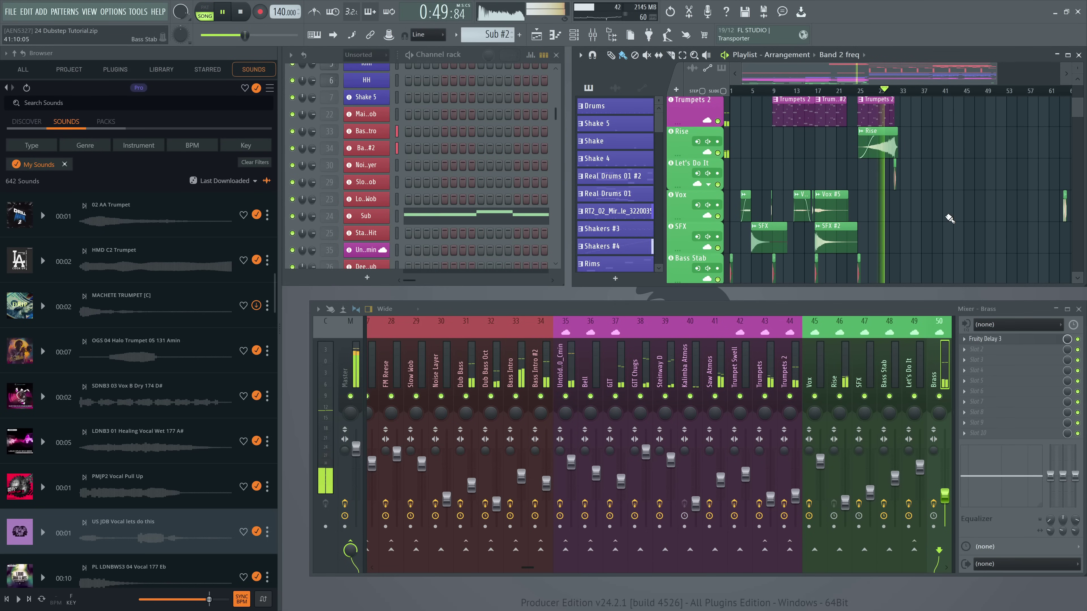